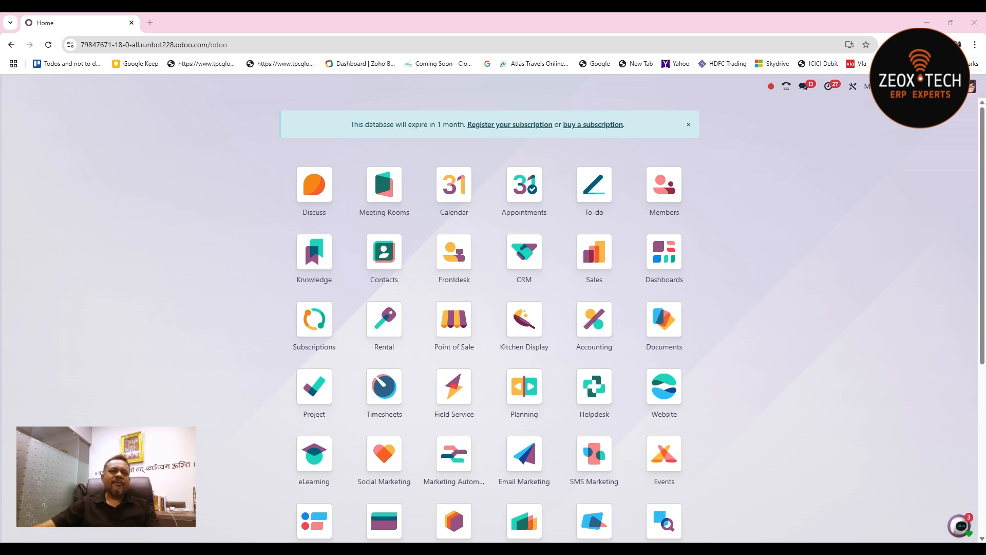
# - Find the Sign app and open its Non-Disclosure Agreement.pdf template
pyautogui.write('si')
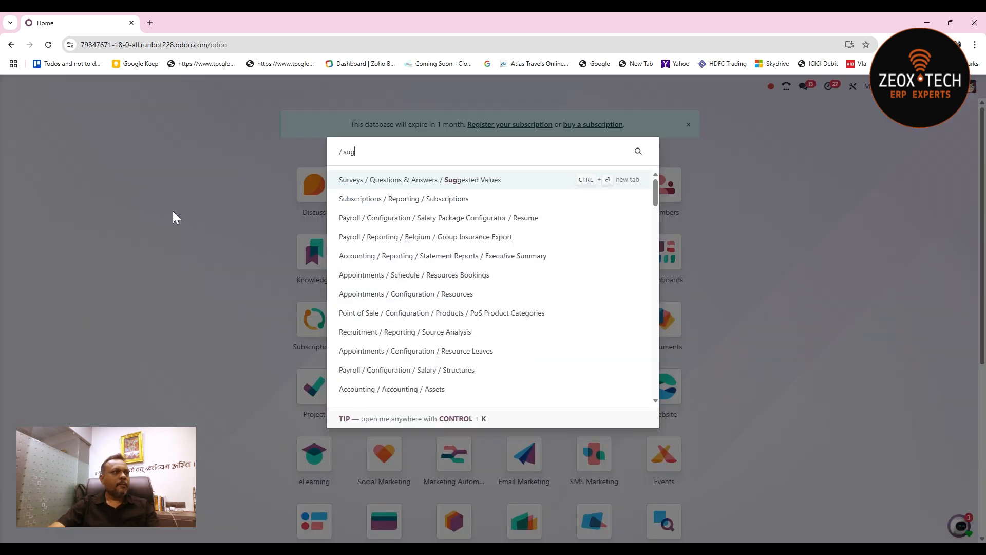
pyautogui.write('gn')
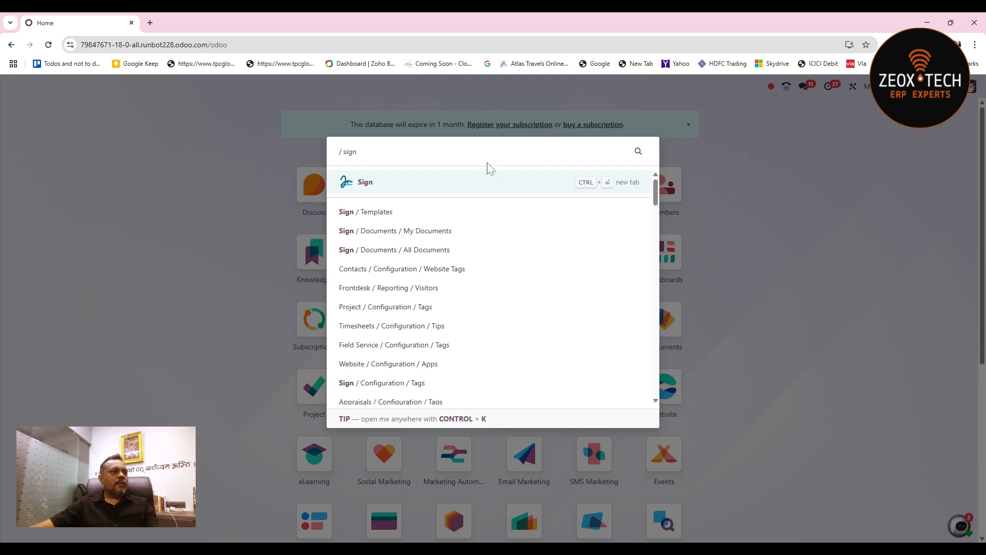
pyautogui.click(461, 186)
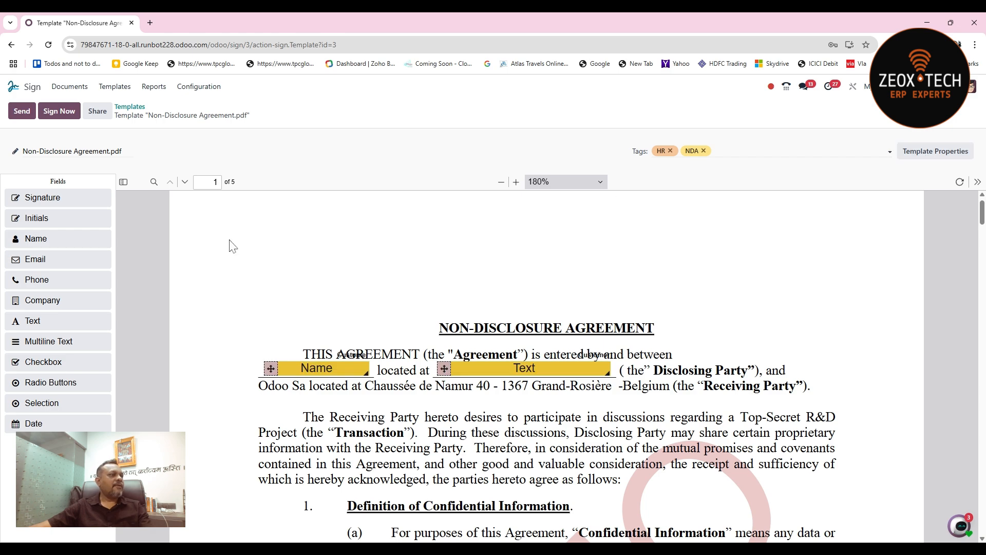
# - Check the Name field's settings on page 1 and review the agreement through to the signature section on page 5
pyautogui.moveTo(981, 211)
pyautogui.mouseDown()
pyautogui.moveTo(982, 520)
pyautogui.moveTo(981, 211)
pyautogui.mouseUp()
pyautogui.click(357, 363)
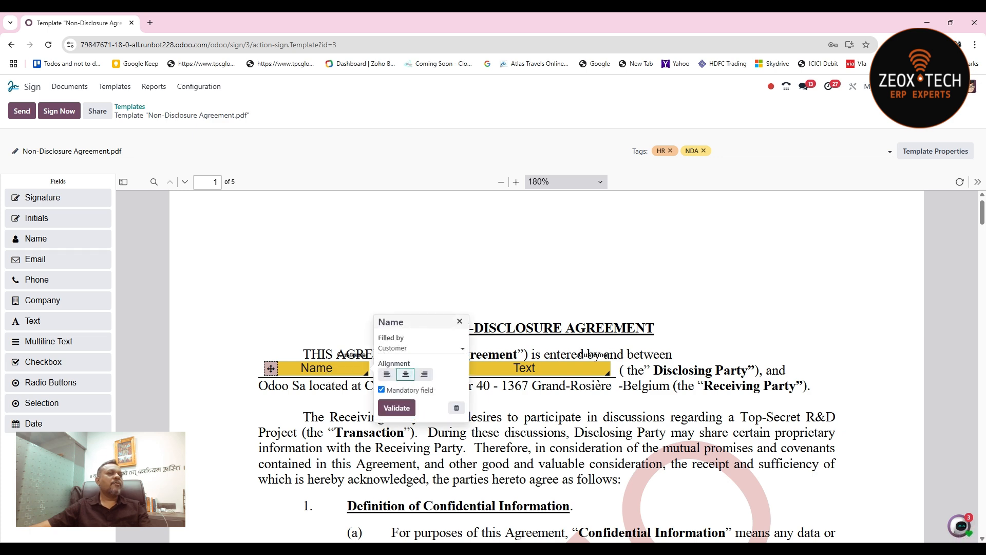
pyautogui.click(431, 262)
pyautogui.scroll(-2, 431, 262)
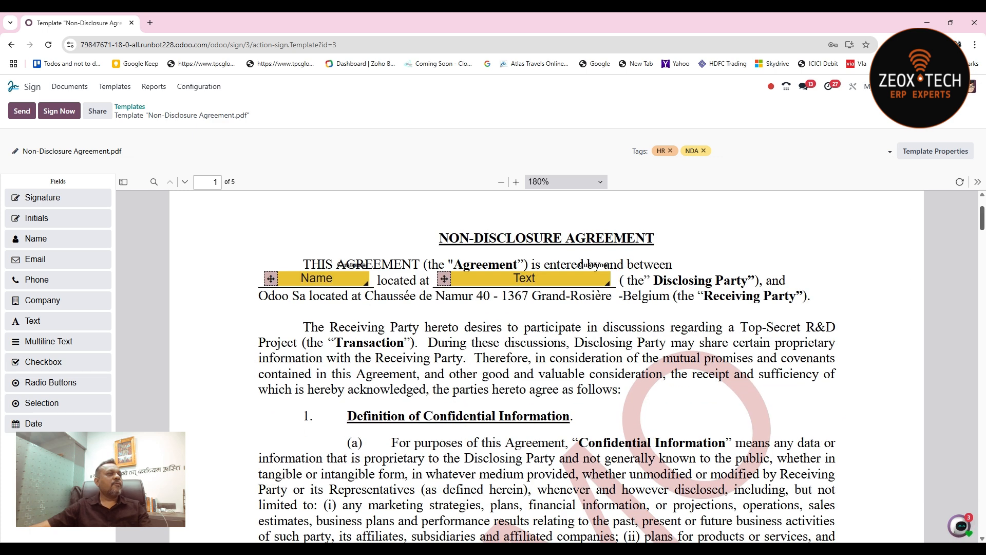
pyautogui.scroll(-20, 955, 437)
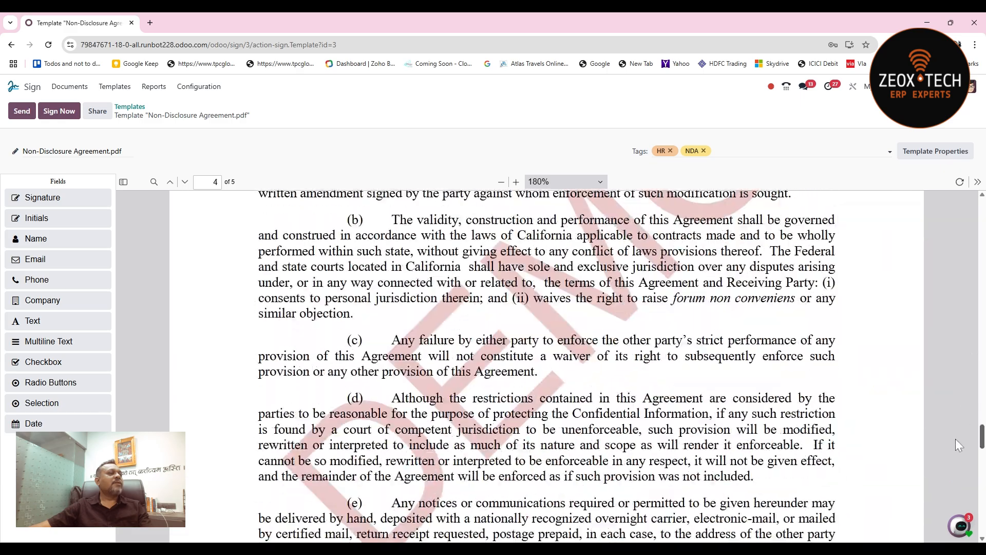
pyautogui.scroll(-5, 948, 503)
pyautogui.scroll(4, 944, 513)
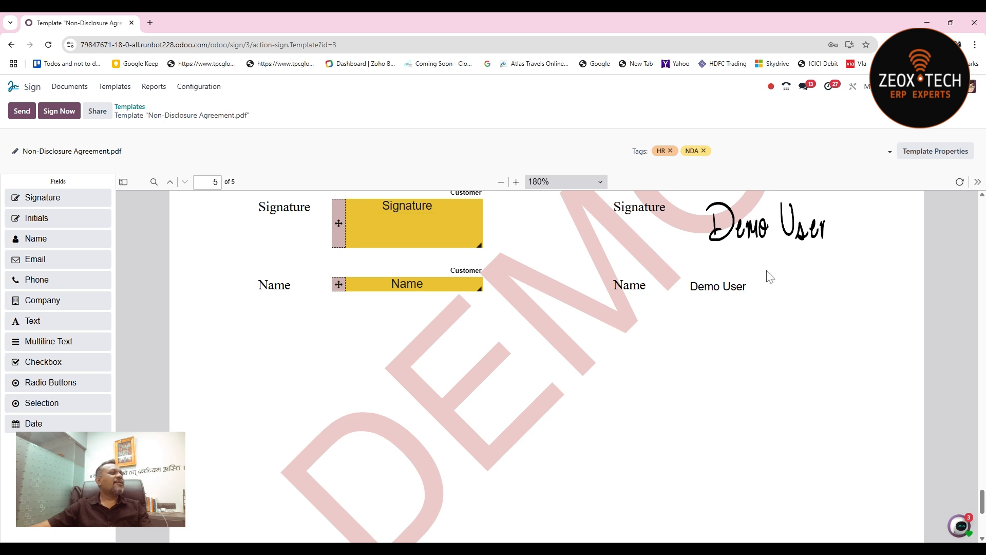
# - Add a Signature field filled by User on page 5 and place it below the Receiving Party's name
pyautogui.moveTo(52, 197); pyautogui.dragTo(685, 440)
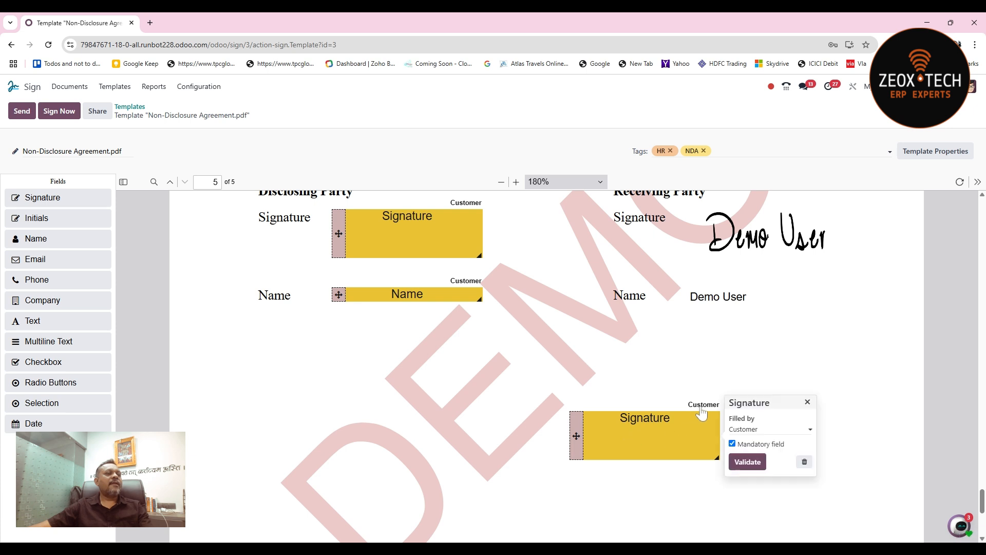
pyautogui.click(755, 429)
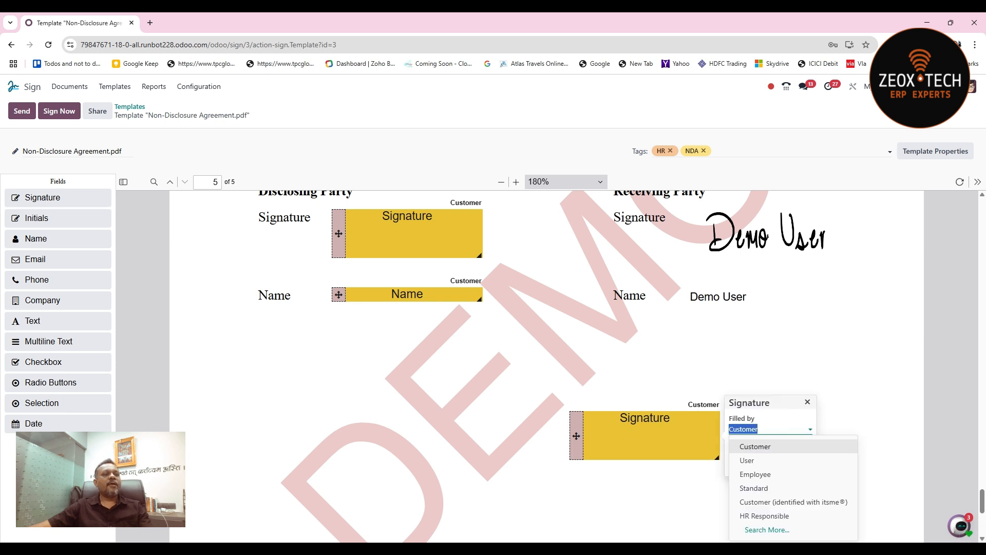
pyautogui.click(782, 461)
pyautogui.click(749, 462)
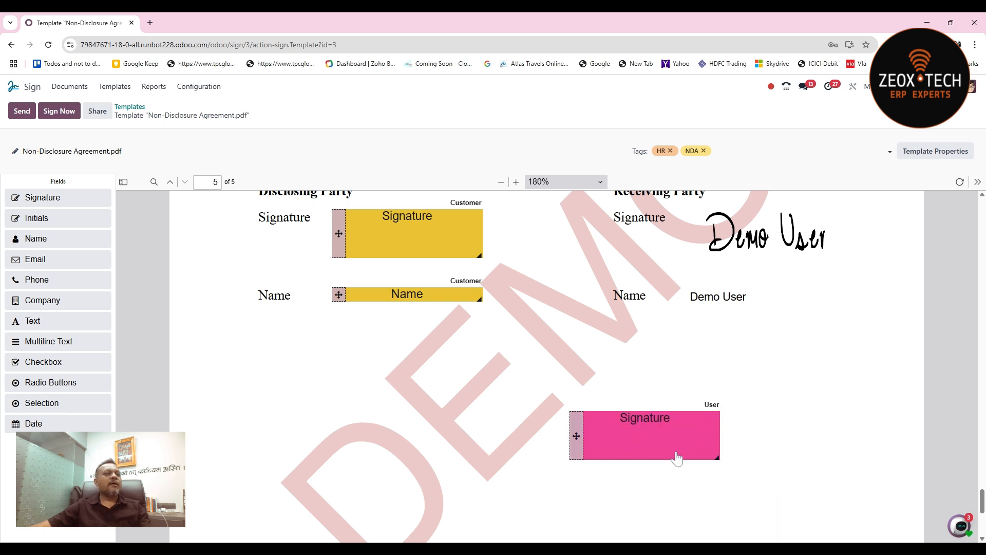
pyautogui.moveTo(576, 435); pyautogui.dragTo(614, 386)
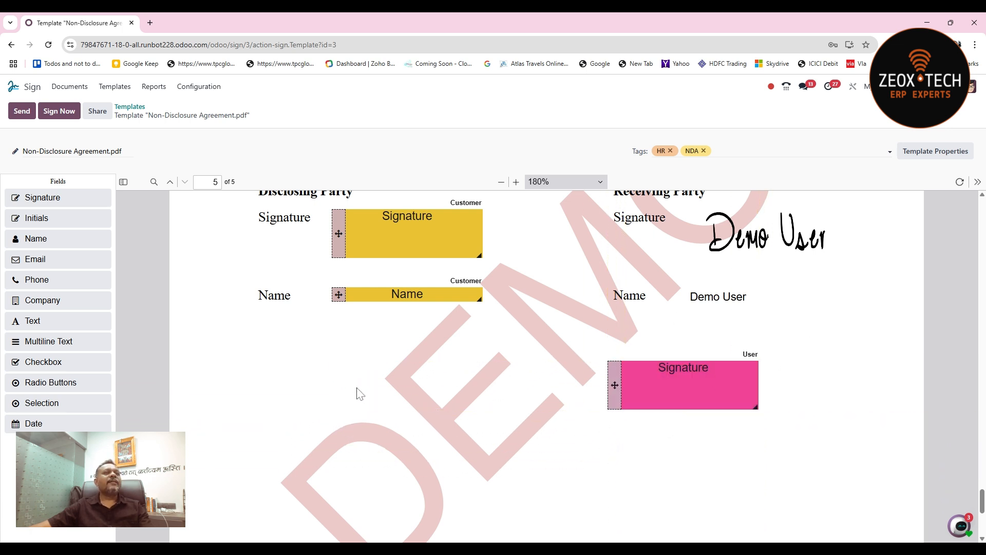
pyautogui.click(977, 182)
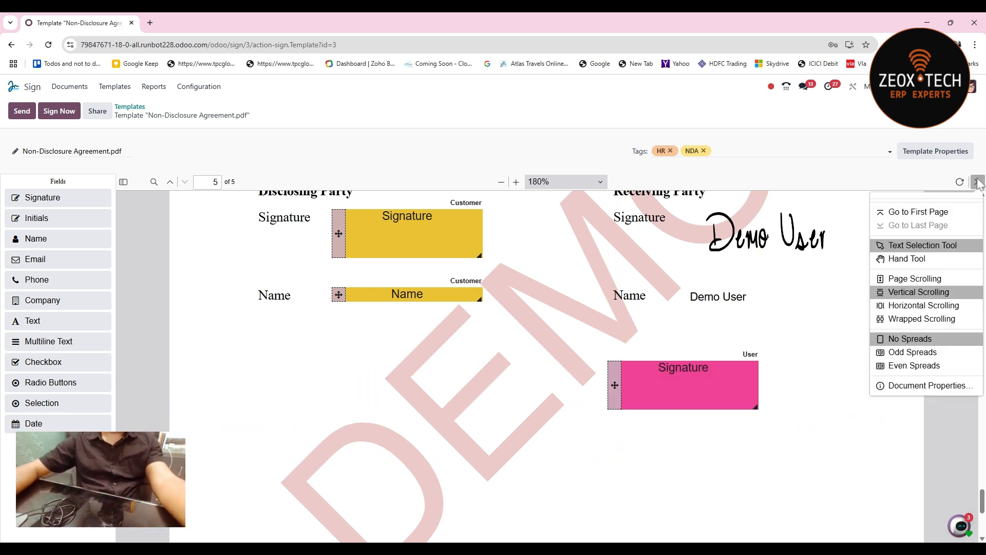
pyautogui.click(815, 407)
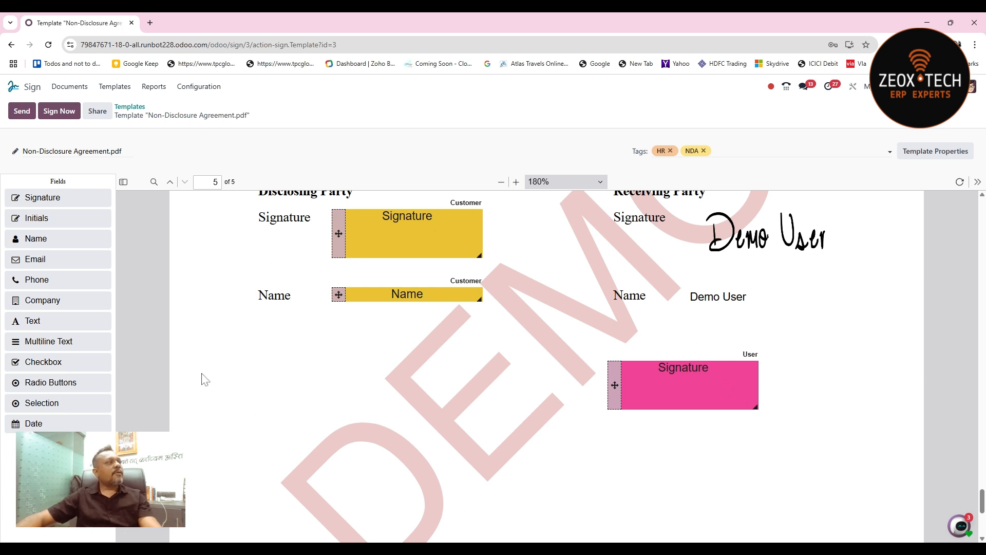
# - Leave the template and open the Contacts app by searching for "cont" from the home screen
pyautogui.click(13, 86)
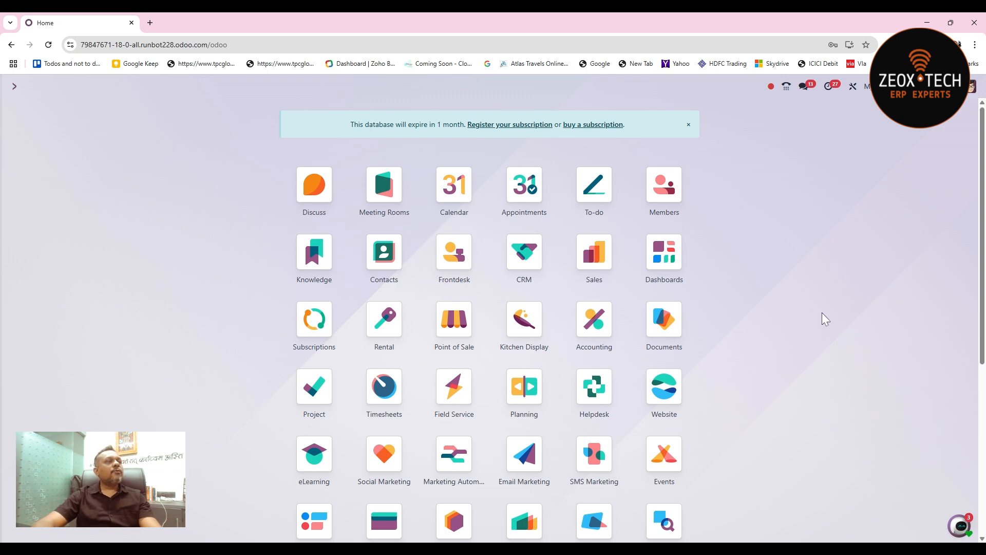
pyautogui.hotkey('ctrl', 'k')
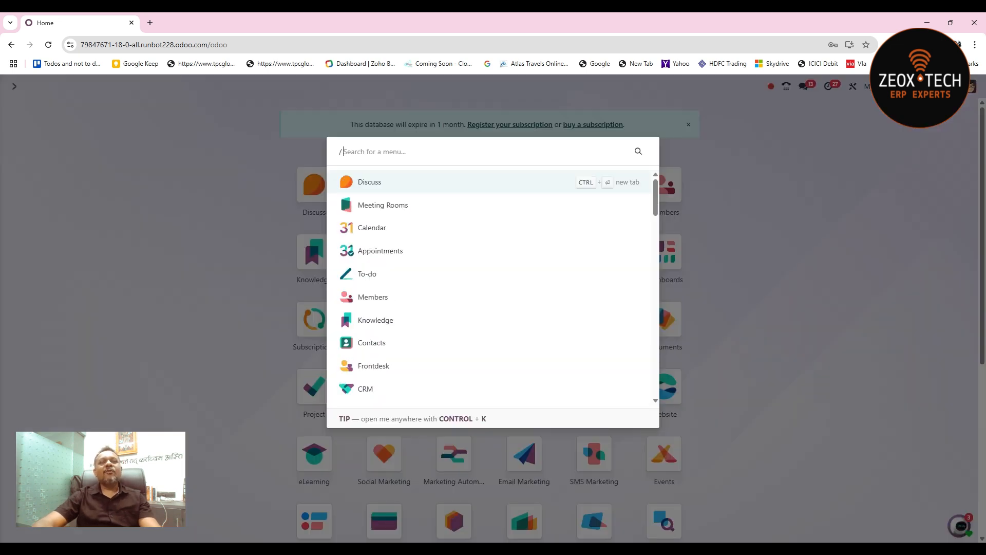
pyautogui.press('BackSpace')
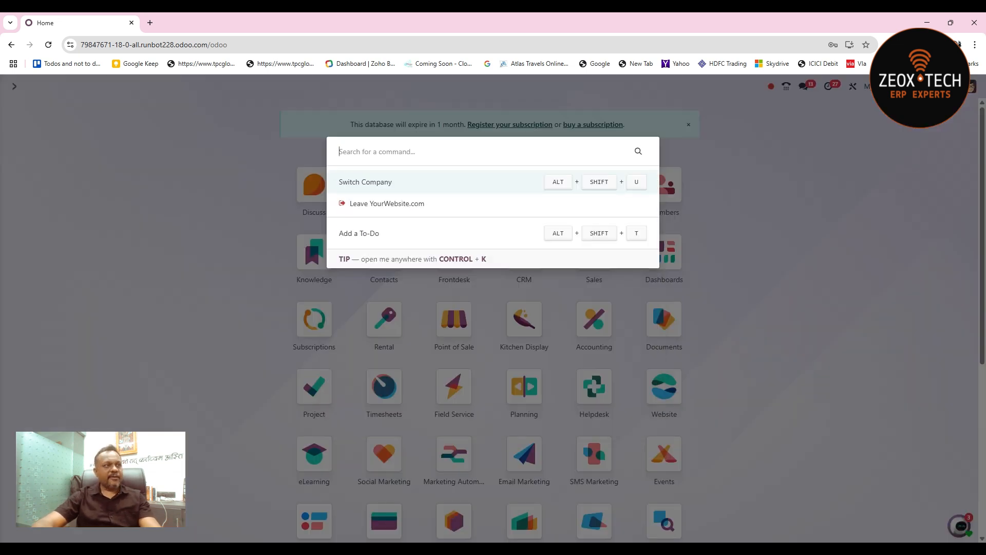
pyautogui.write('/cont')
pyautogui.press('Return')
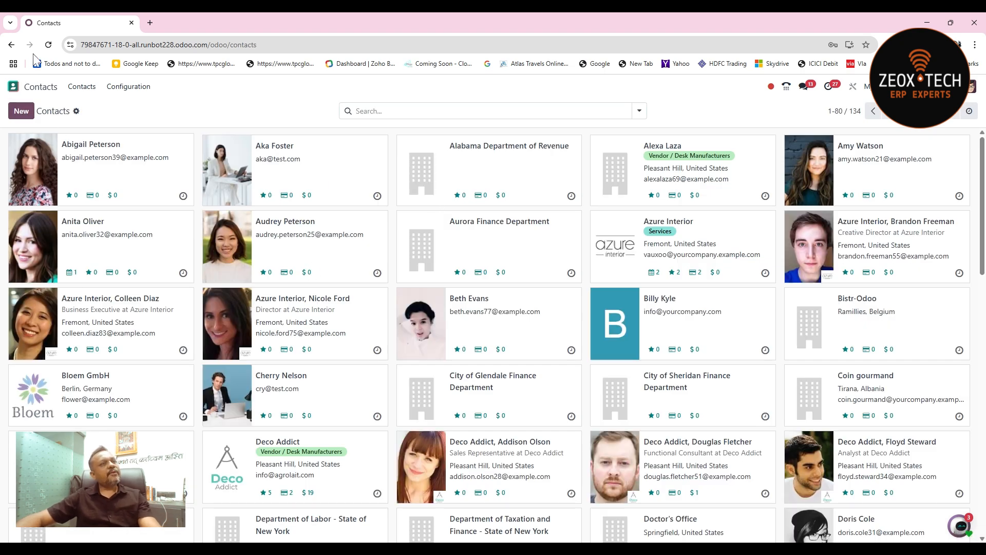
# - Create a company contact named Business Needs, fill in its e-mail address and save the record
pyautogui.click(26, 112)
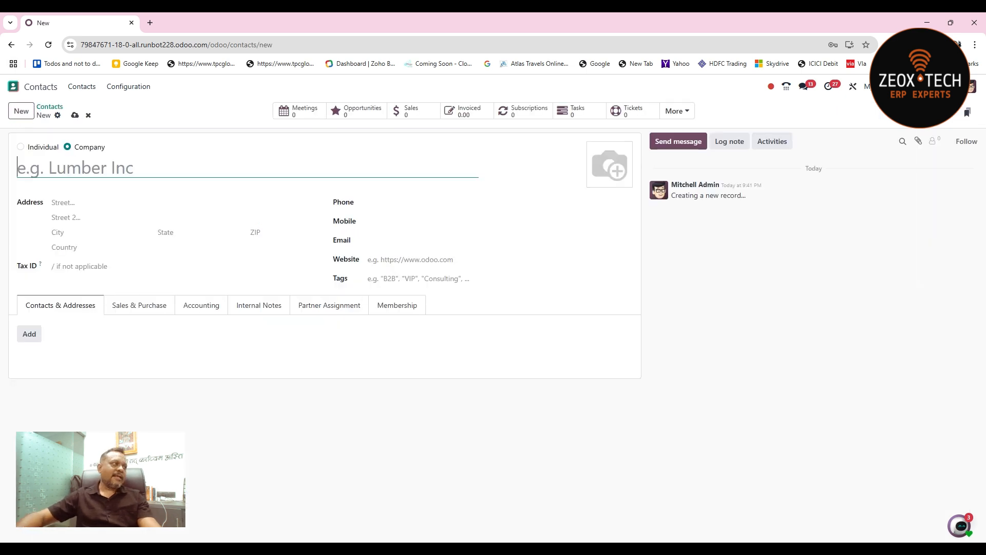
pyautogui.write('Busin')
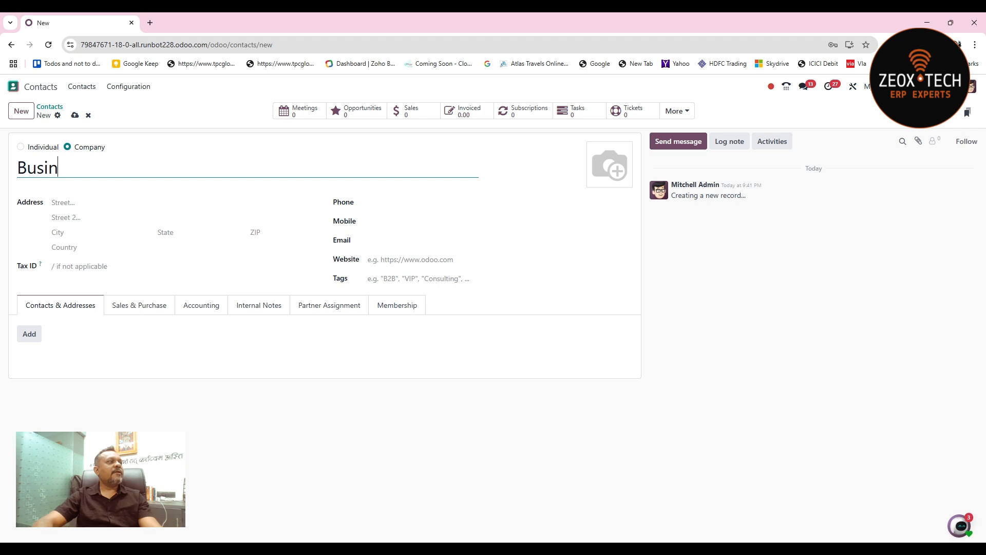
pyautogui.write('ess Needs')
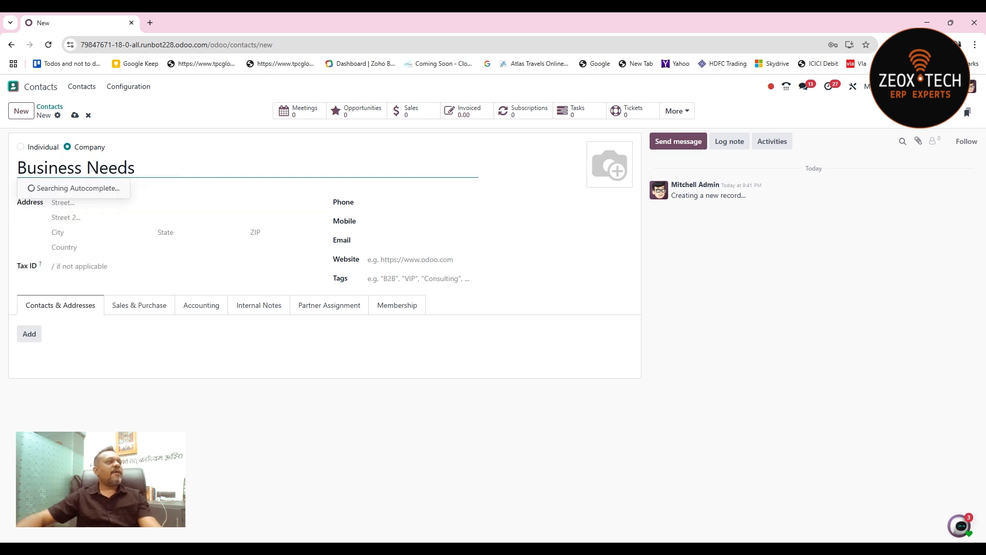
pyautogui.click(204, 502)
pyautogui.click(432, 240)
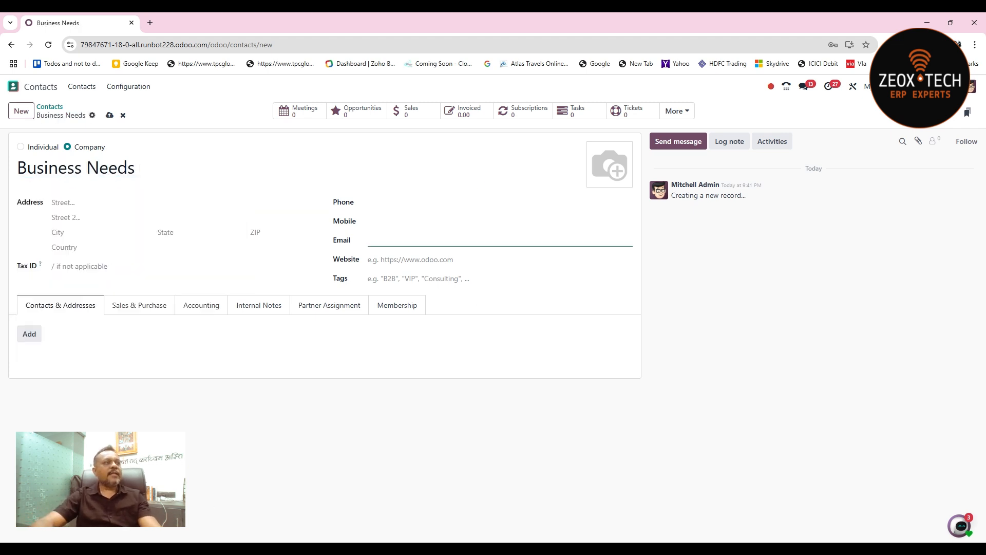
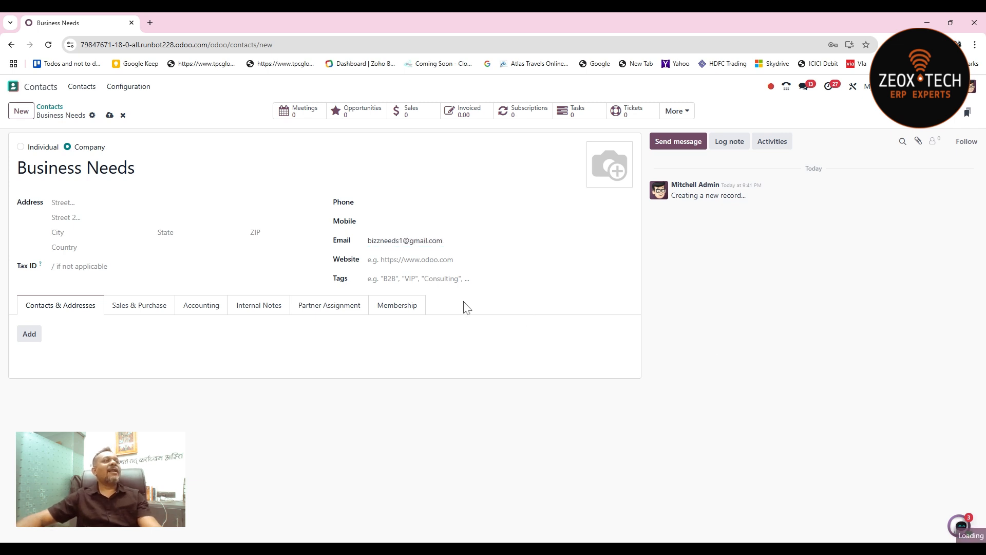
pyautogui.click(109, 115)
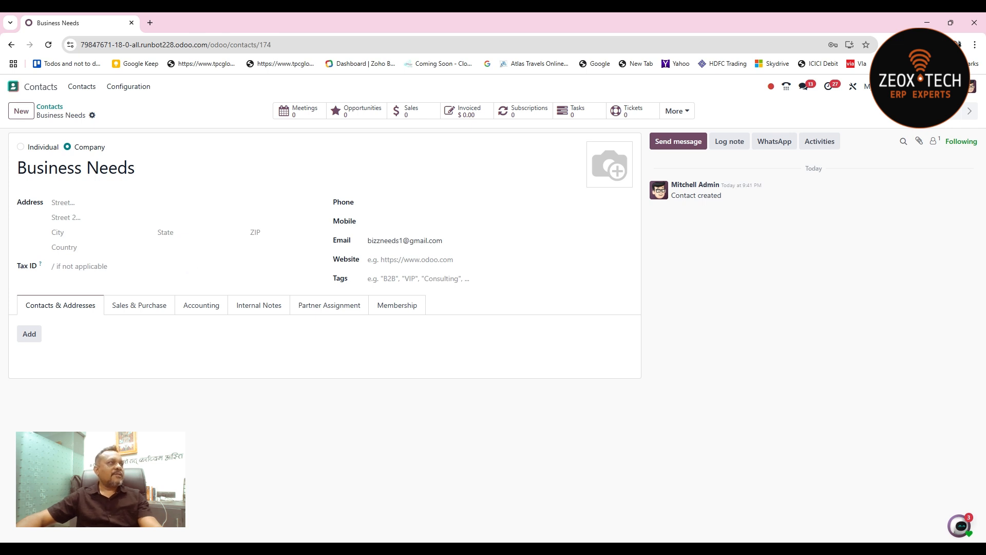
# - Duplicate the contact's browser tab and show the Users list there without the Internal Users filter
pyautogui.rightClick(96, 26)
pyautogui.click(162, 117)
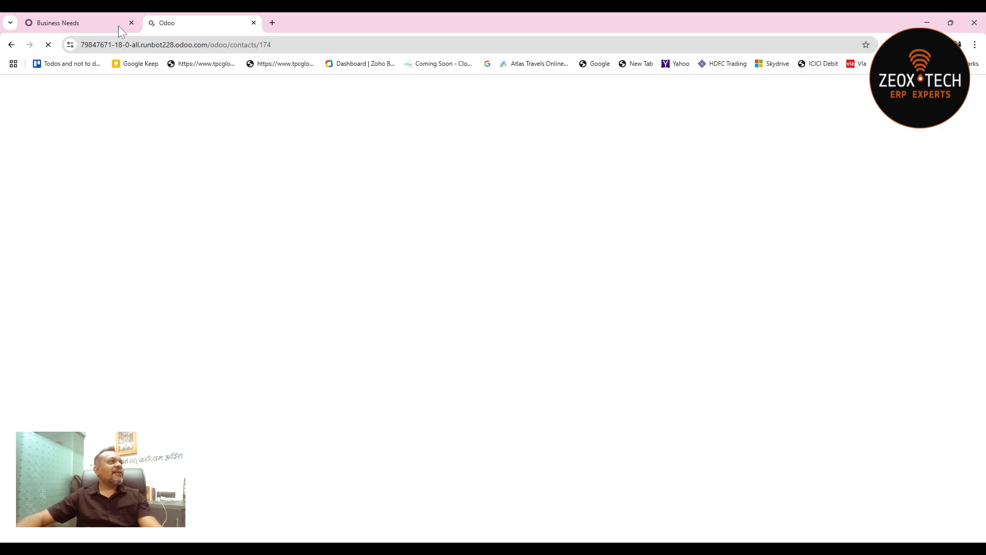
pyautogui.click(96, 27)
pyautogui.click(234, 24)
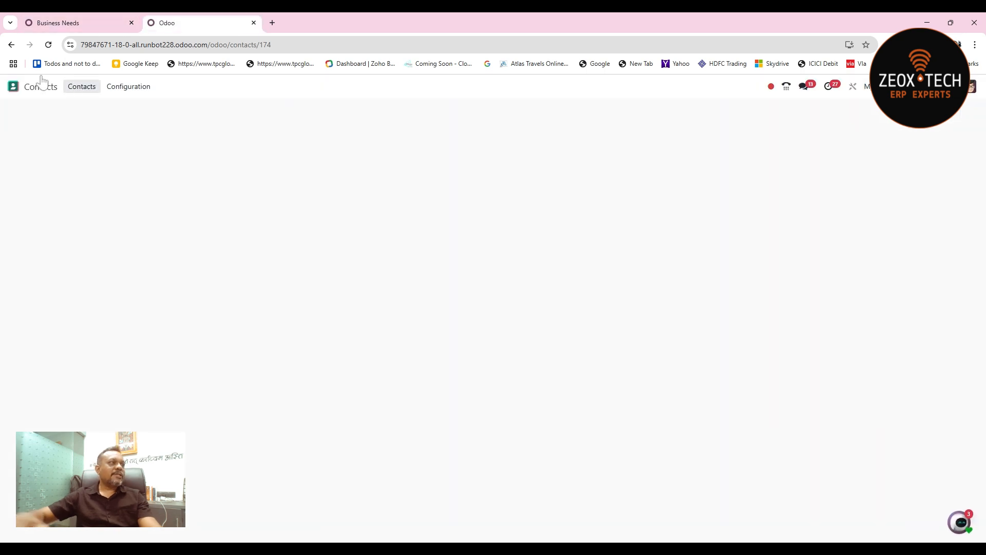
pyautogui.click(13, 86)
pyautogui.write('user')
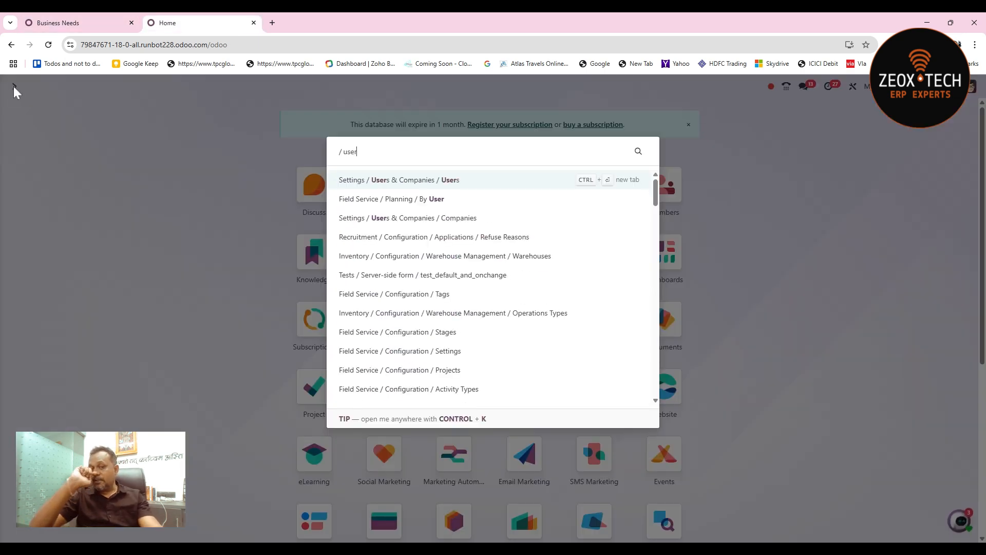
pyautogui.press('Return')
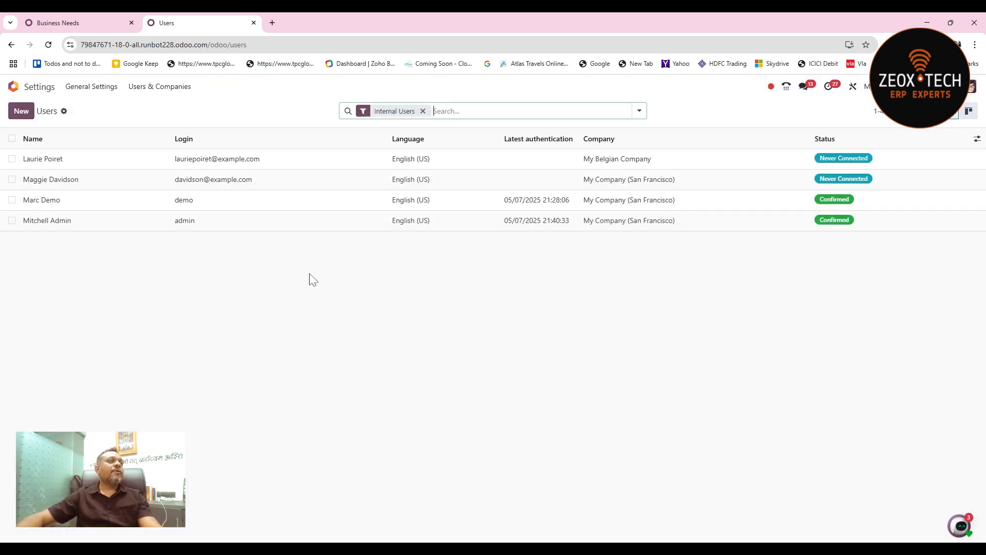
pyautogui.click(423, 111)
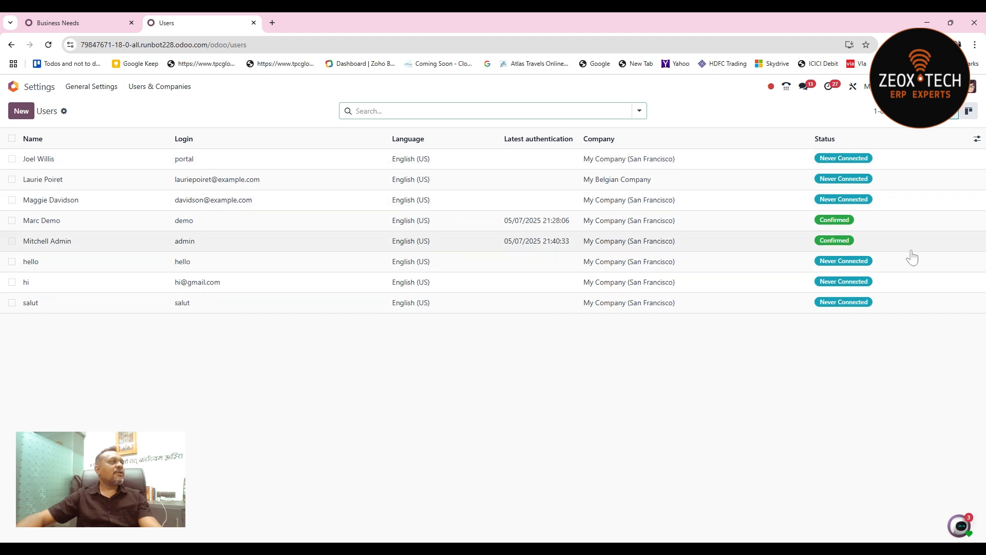
# - Return to the Business Needs contact and start a signature request with the Non-Disclosure Agreement.pdf template
pyautogui.click(65, 22)
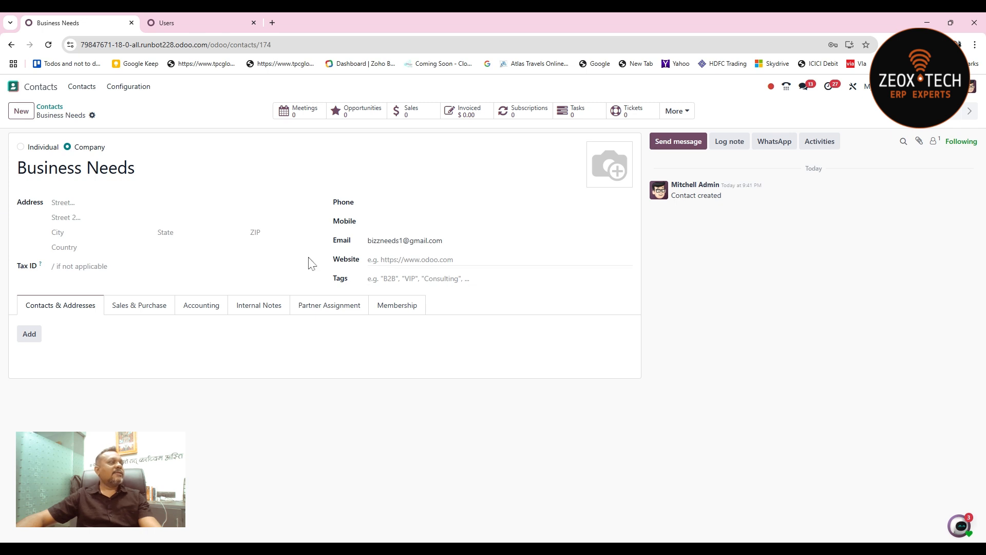
pyautogui.click(92, 115)
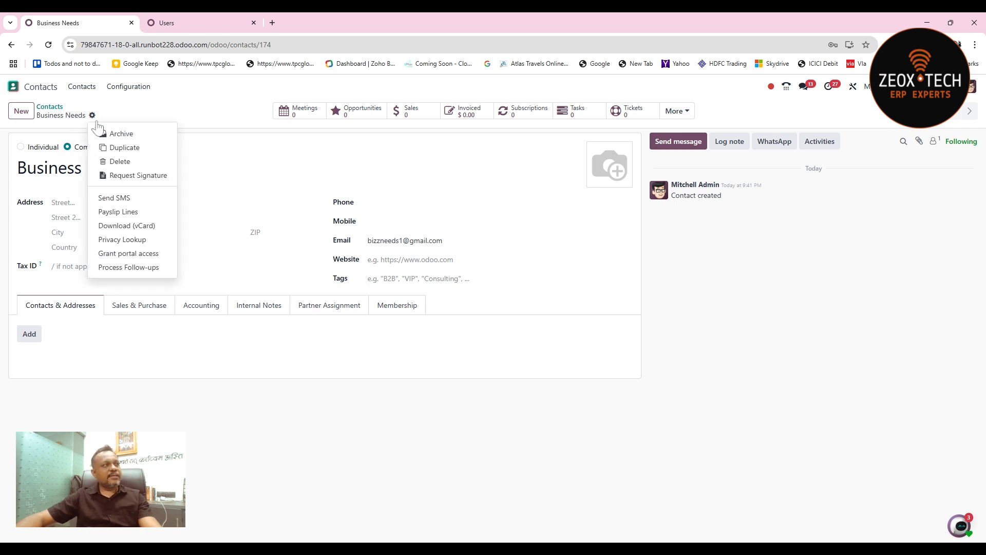
pyautogui.click(148, 180)
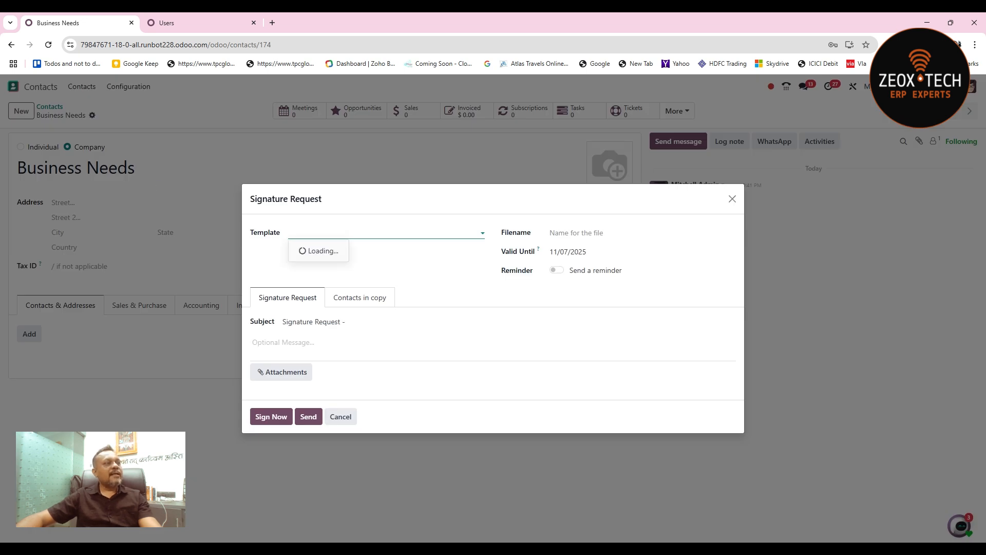
pyautogui.click(356, 233)
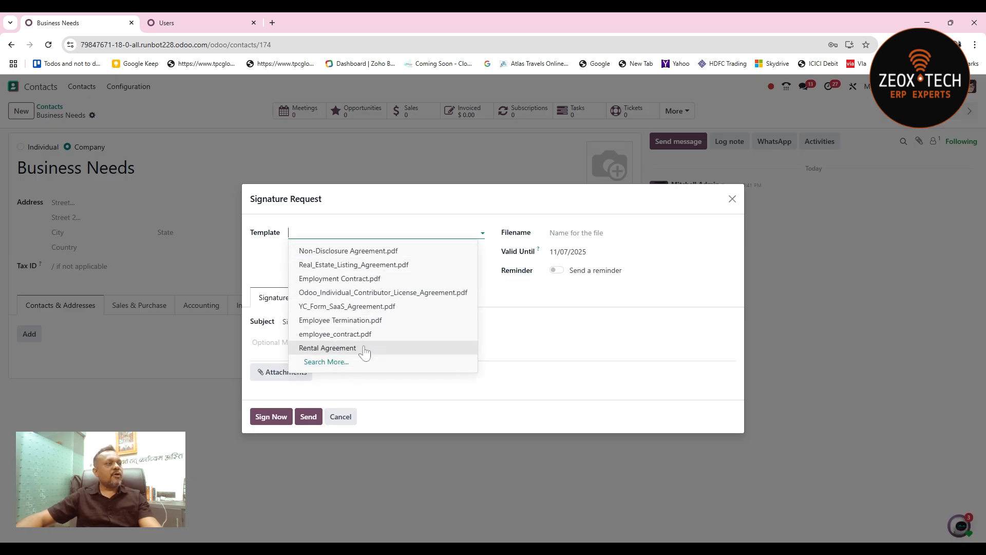
pyautogui.click(354, 251)
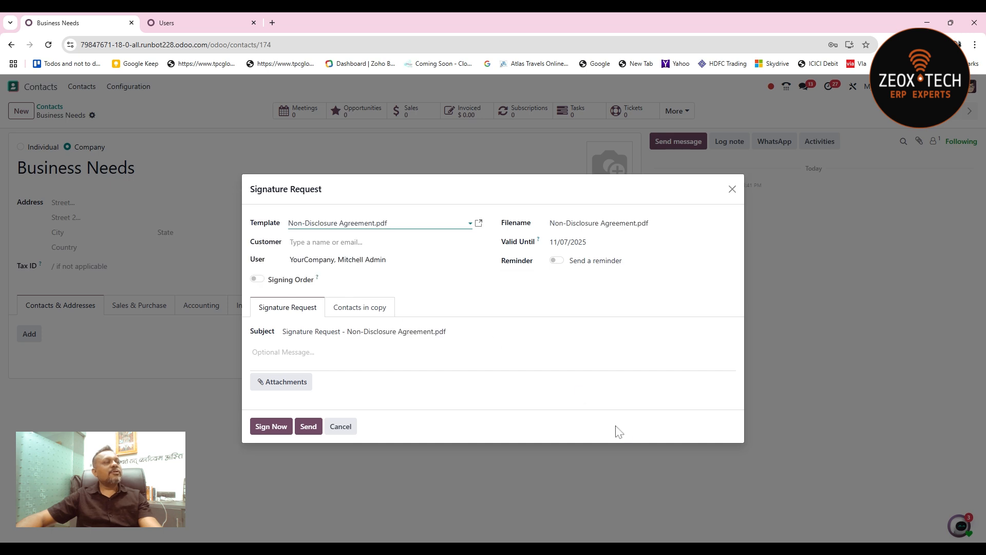
# - Enable the signing order, with the user signing as number 1 and the customer as number 2
pyautogui.click(256, 280)
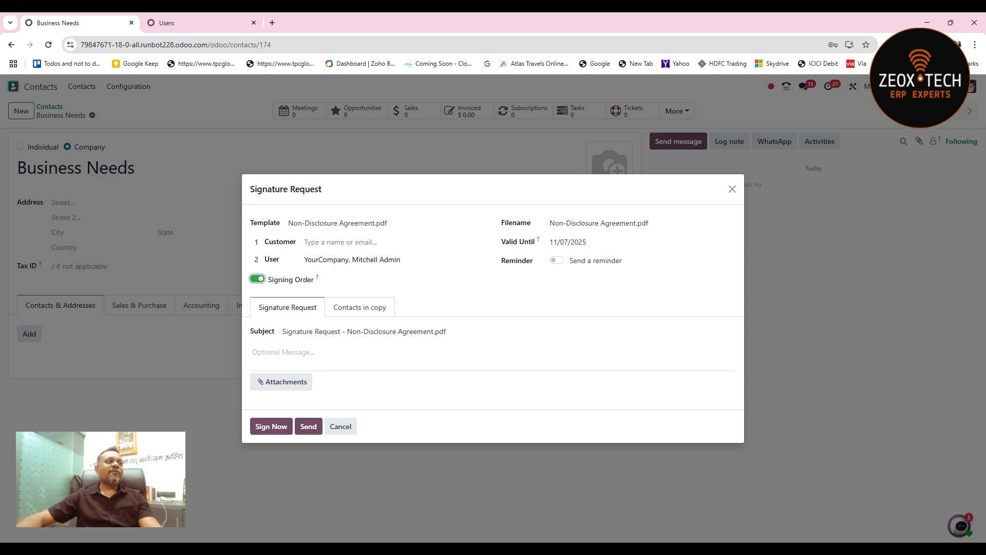
pyautogui.hotkey('shift', 'Tab')
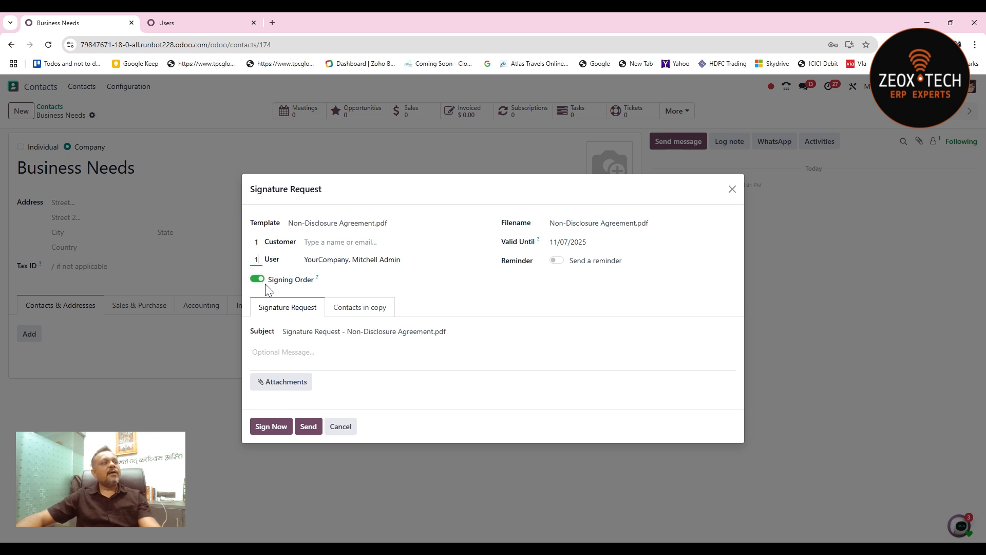
pyautogui.write('1')
pyautogui.hotkey('shift', 'Tab')
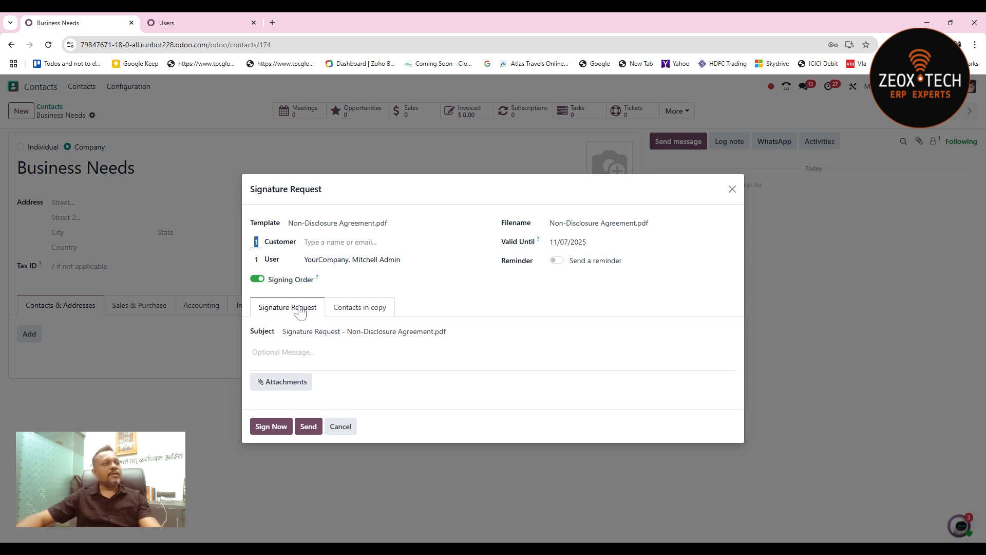
pyautogui.write('2')
pyautogui.click(329, 259)
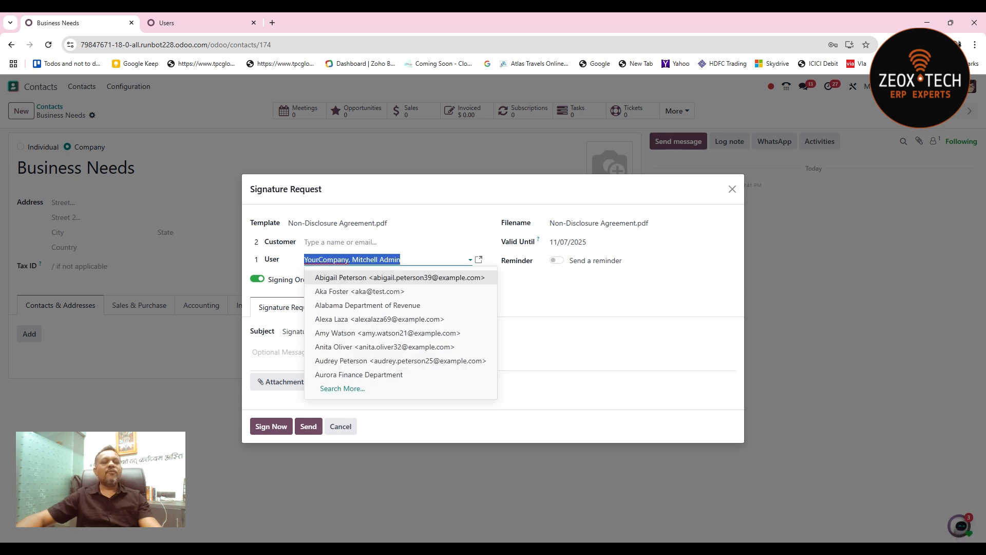
pyautogui.press('Escape')
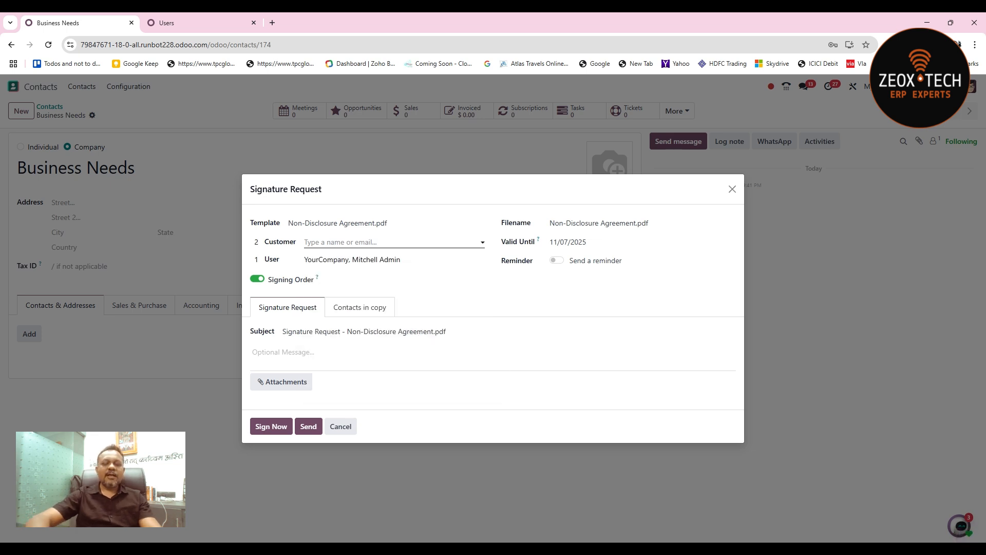
# - Assign Business Needs as the customer signer and send the signature request
pyautogui.click(340, 242)
pyautogui.write('biz')
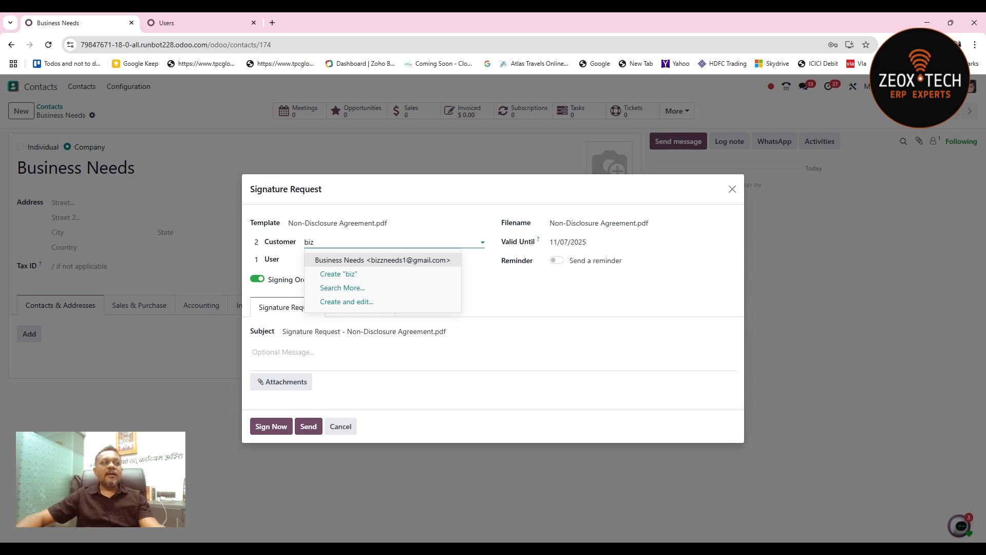
pyautogui.click(381, 261)
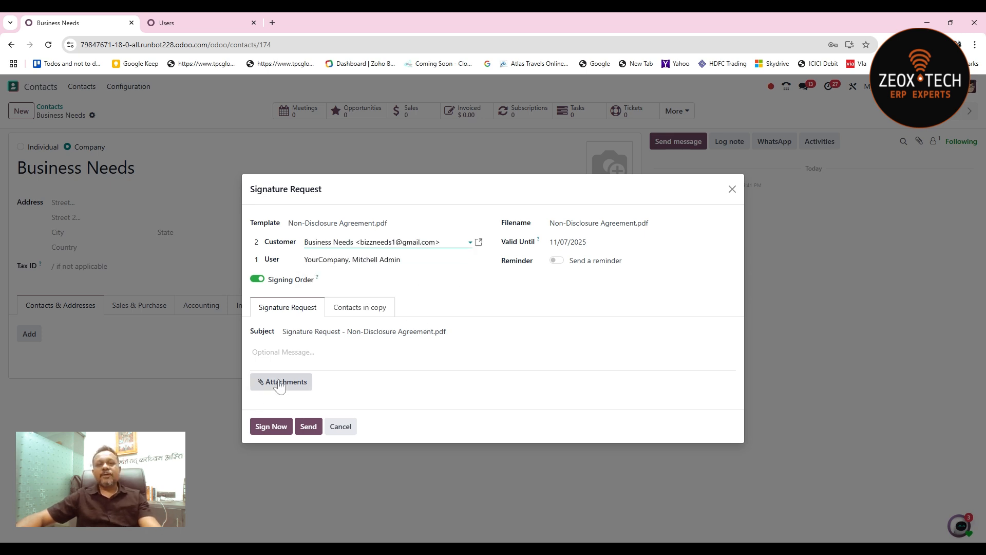
pyautogui.click(308, 427)
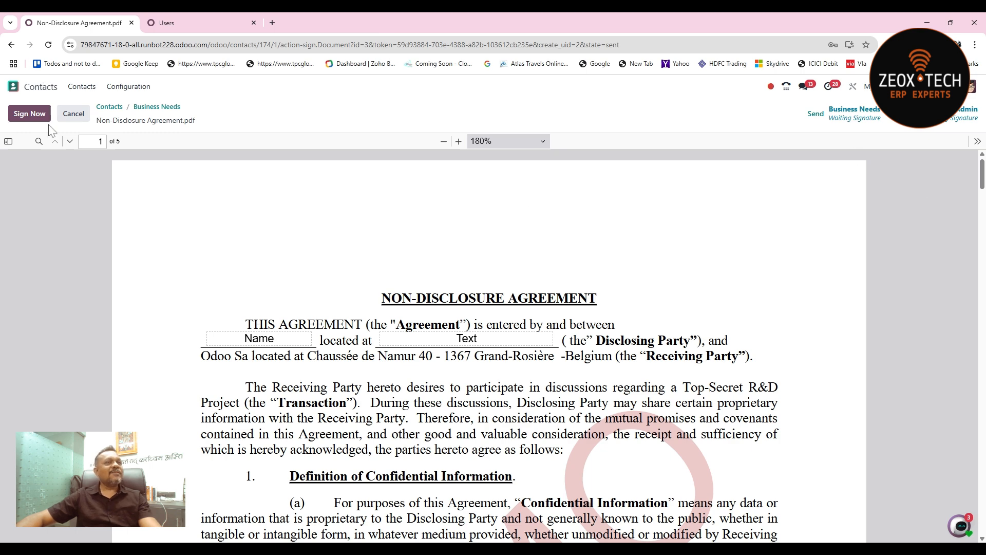
# - Sign the user signature field on page 5 of the Non-Disclosure Agreement and validate and send the document
pyautogui.moveTo(983, 178); pyautogui.dragTo(985, 177)
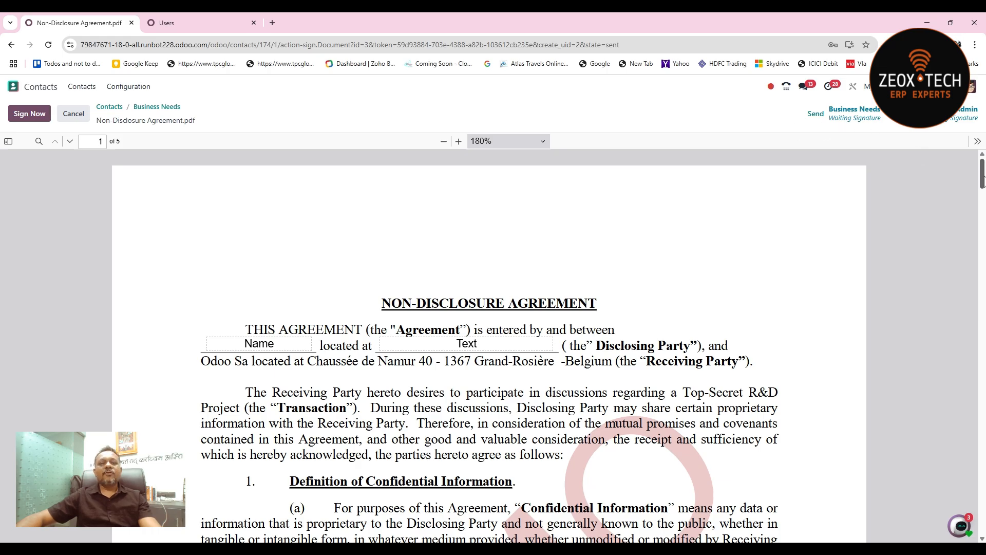
pyautogui.moveTo(982, 180)
pyautogui.mouseDown()
pyautogui.moveTo(976, 517)
pyautogui.moveTo(977, 505)
pyautogui.mouseUp()
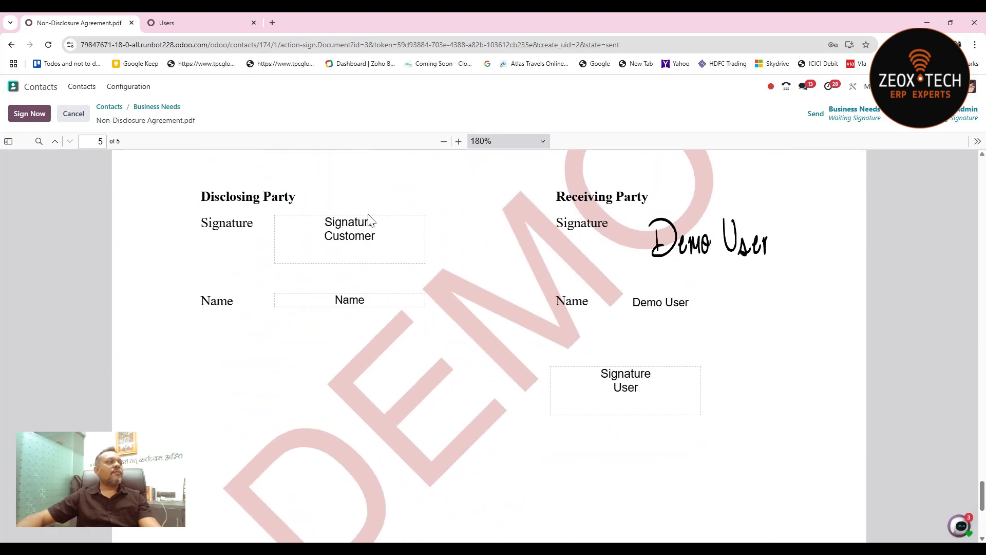
pyautogui.click(28, 113)
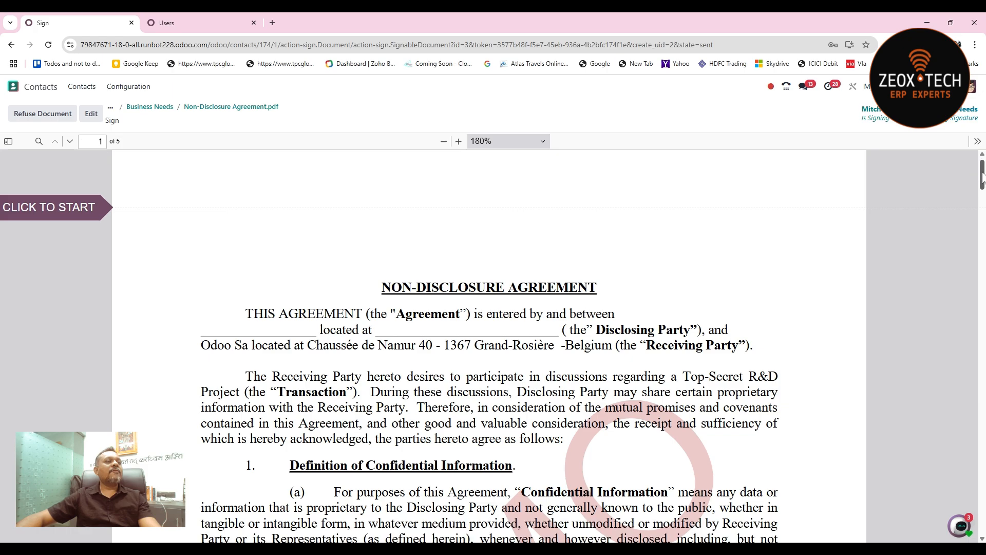
pyautogui.moveTo(980, 175); pyautogui.dragTo(927, 515)
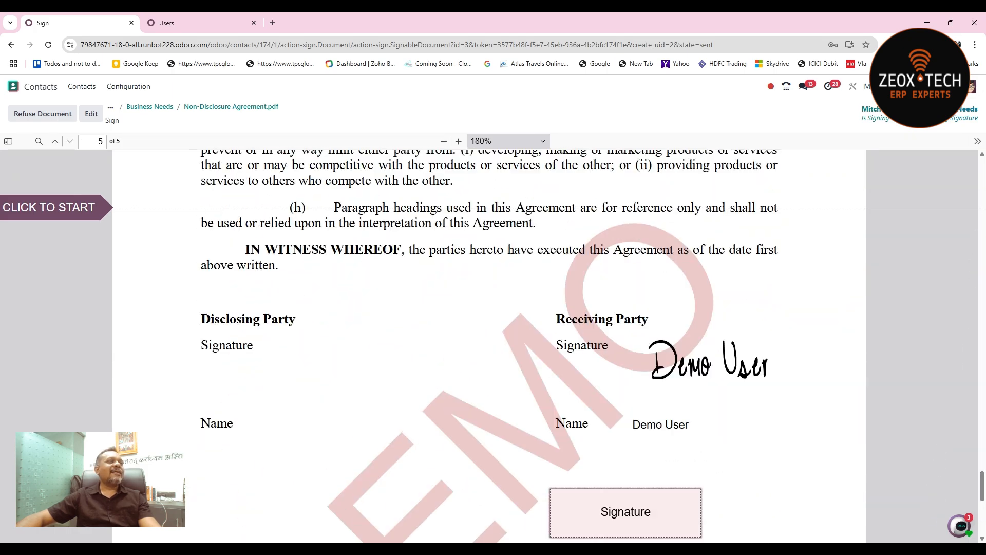
pyautogui.click(74, 216)
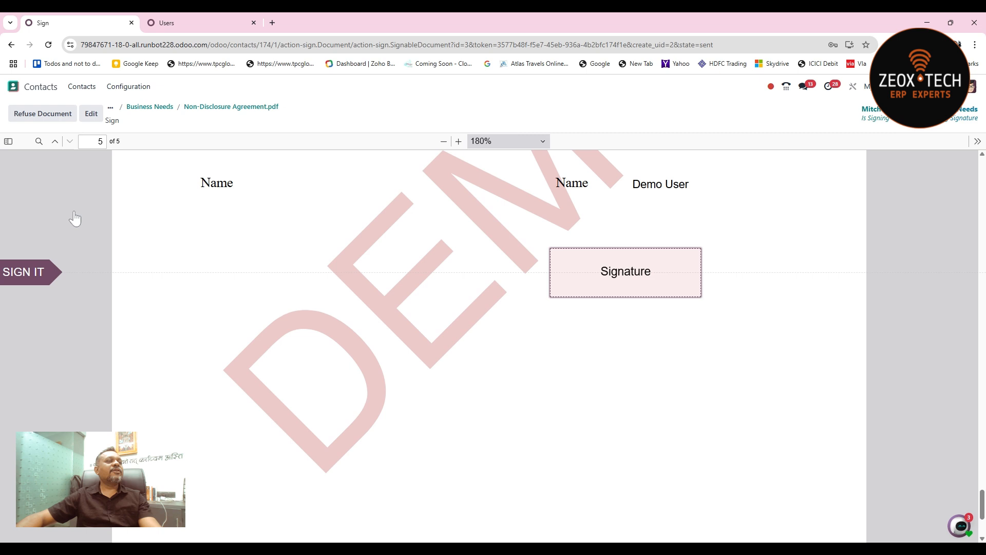
pyautogui.click(656, 272)
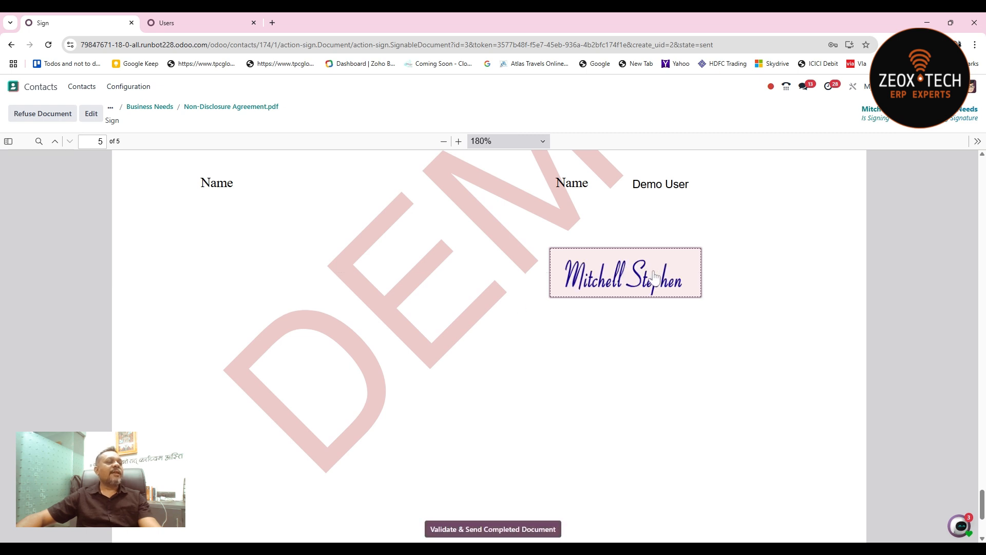
pyautogui.click(506, 531)
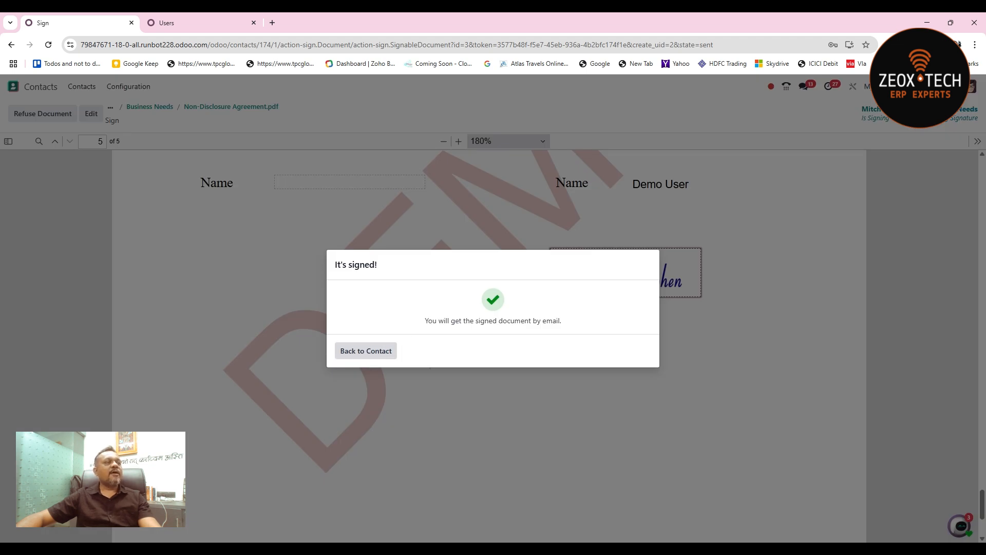
# - Return to the Business Needs contact and look through its additional linked records
pyautogui.click(365, 351)
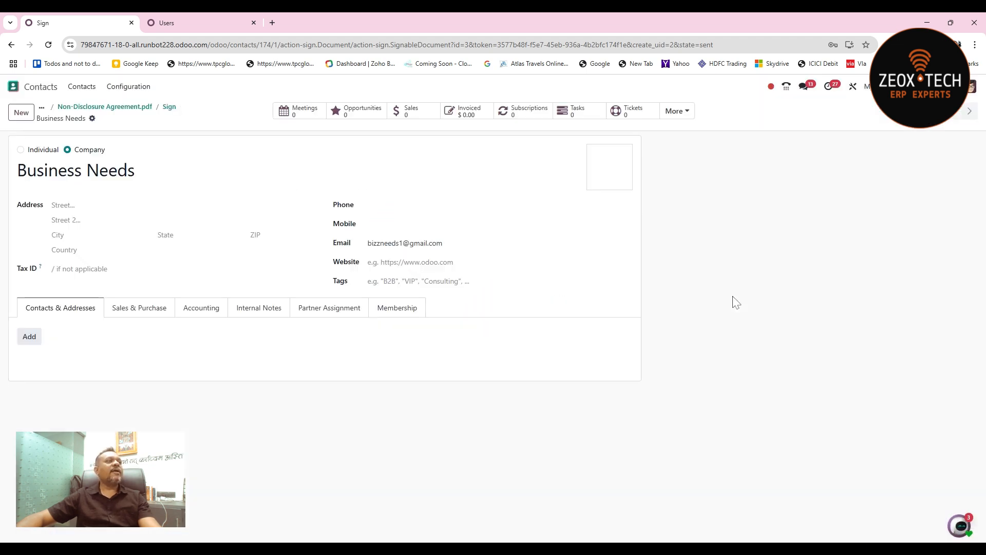
pyautogui.click(676, 112)
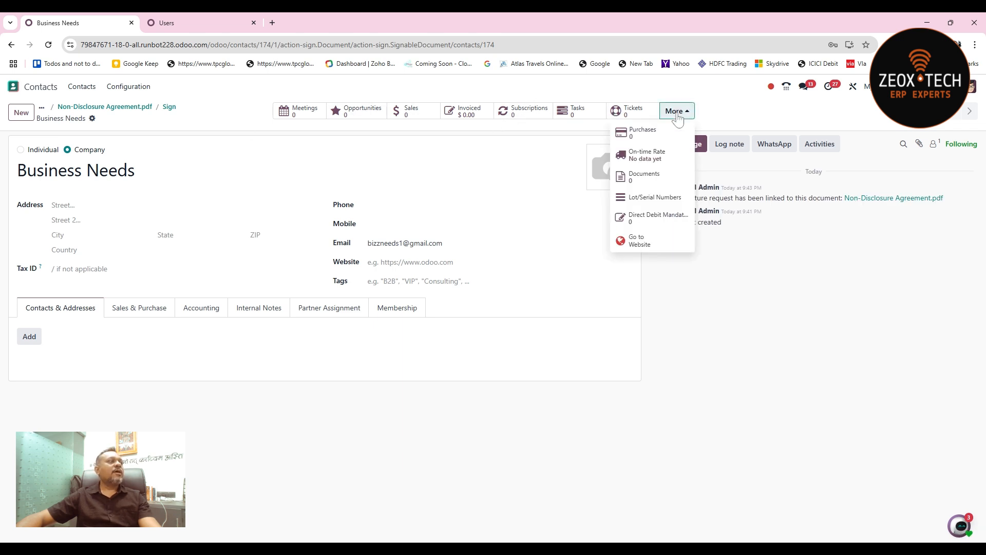
pyautogui.click(247, 407)
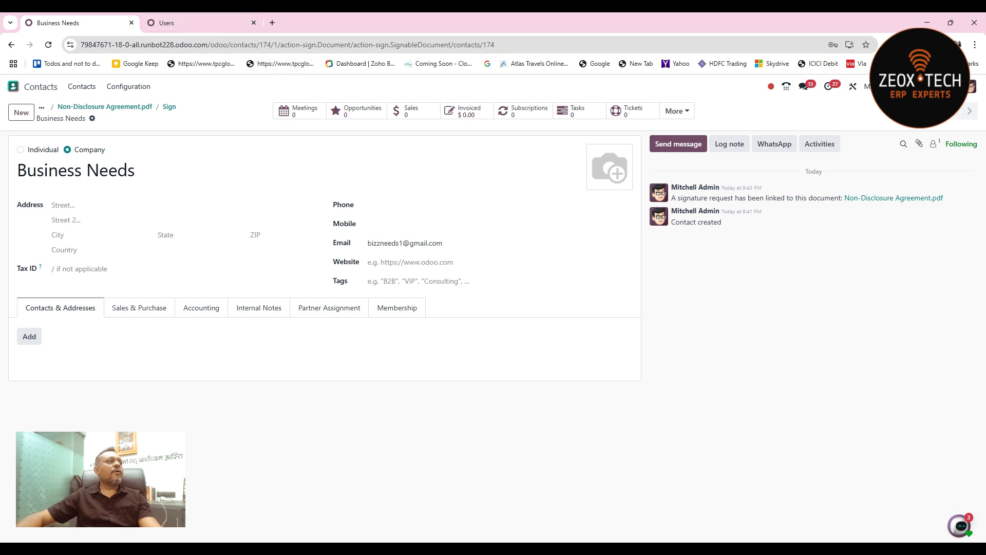
# - Open the database's sign-up page in a private browser window and enter the account's e-mail and the name BizNEeds
pyautogui.click(136, 48)
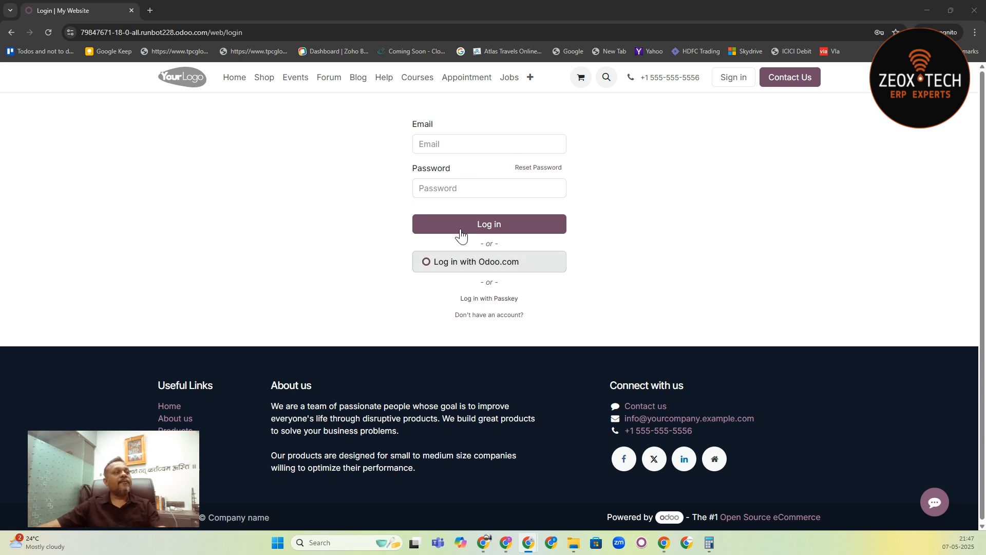
pyautogui.click(494, 321)
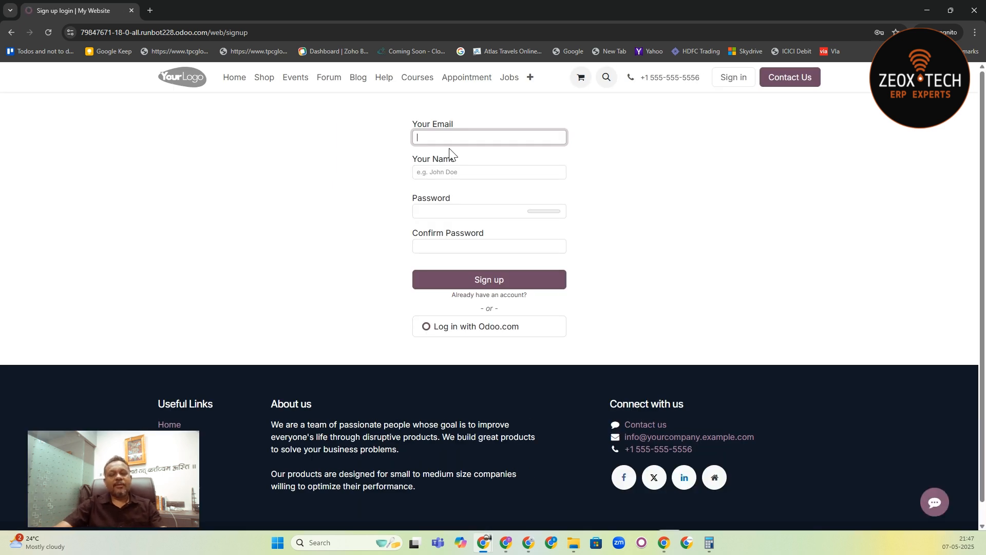
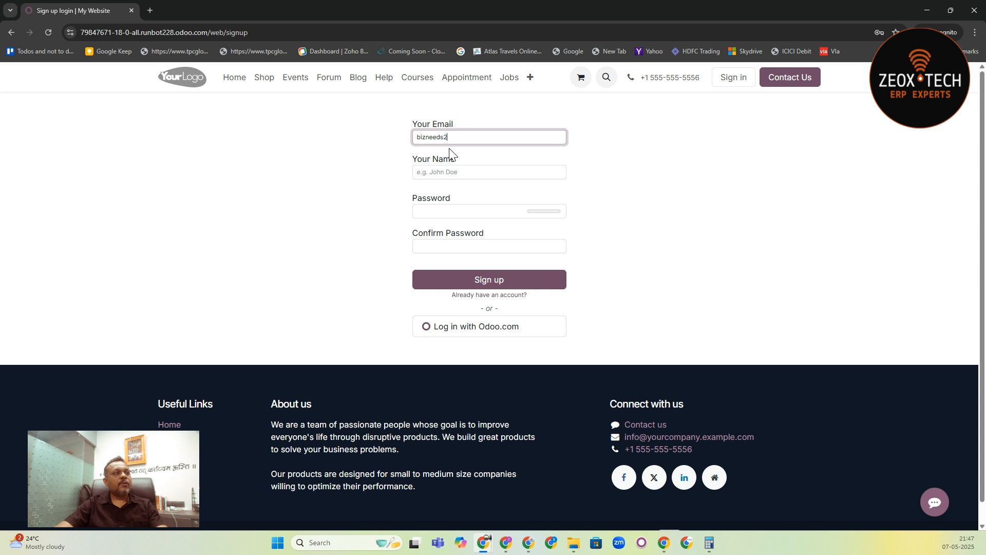
pyautogui.press('Tab')
pyautogui.write('Binz')
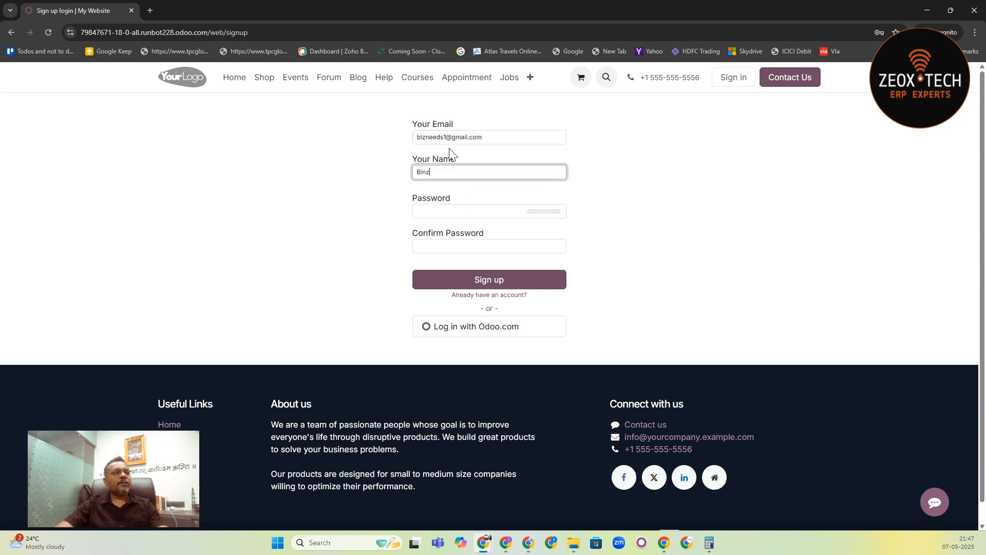
pyautogui.press('BackSpace')
pyautogui.write('zNEeds')
pyautogui.press('Tab')
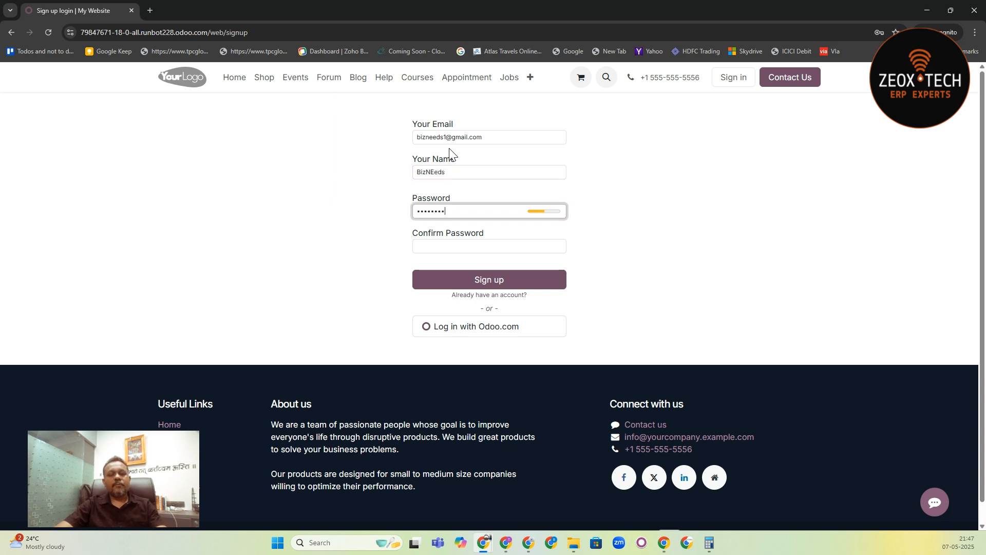
# - Enter and confirm the account password, and submit the portal sign-up
pyautogui.write('•••')
pyautogui.press('BackSpace')
pyautogui.press('BackSpace')
pyautogui.press('BackSpace')
pyautogui.write('••••')
pyautogui.press('BackSpace')
pyautogui.press('BackSpace')
pyautogui.press('BackSpace')
pyautogui.press('BackSpace')
pyautogui.write('•••••')
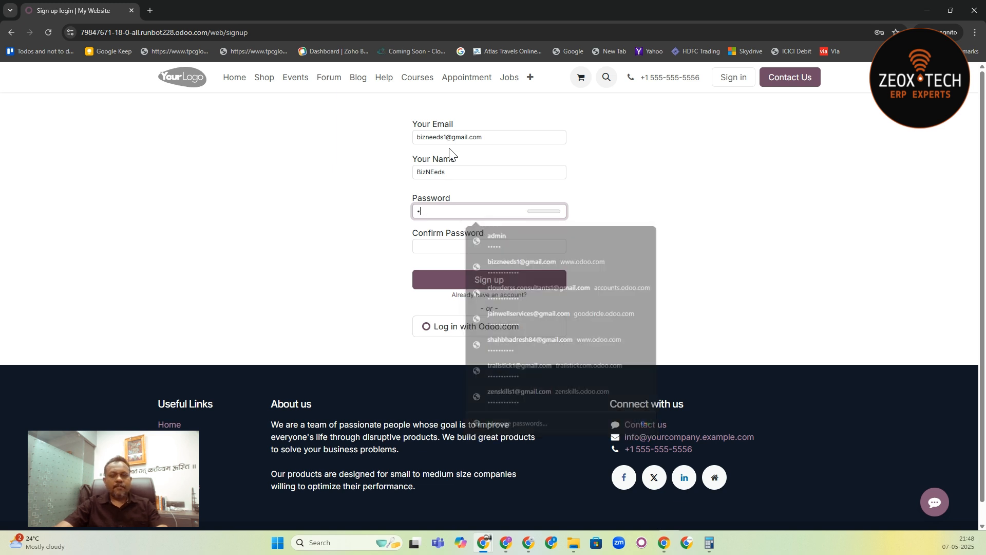
pyautogui.write('••')
pyautogui.press('Tab')
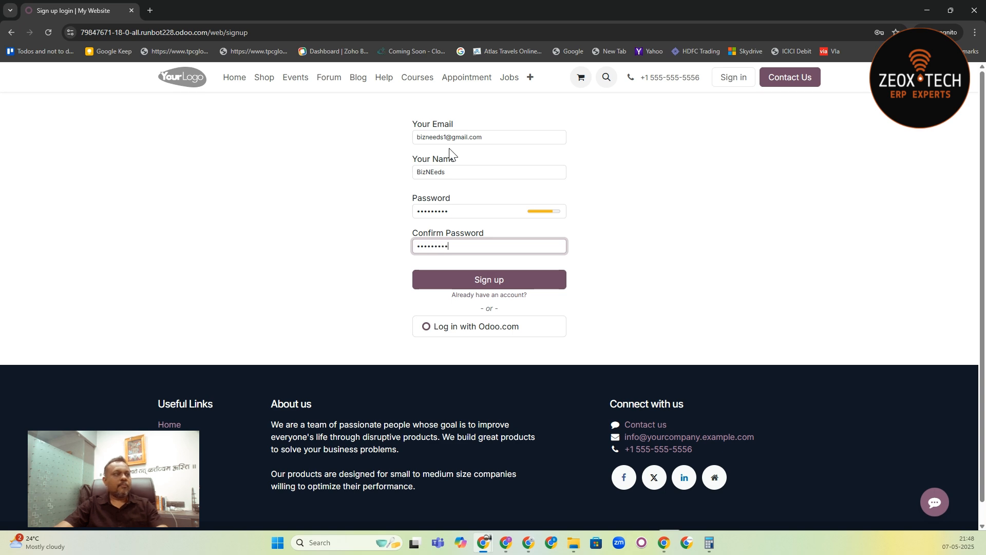
pyautogui.write('•••••••••')
pyautogui.press('Return')
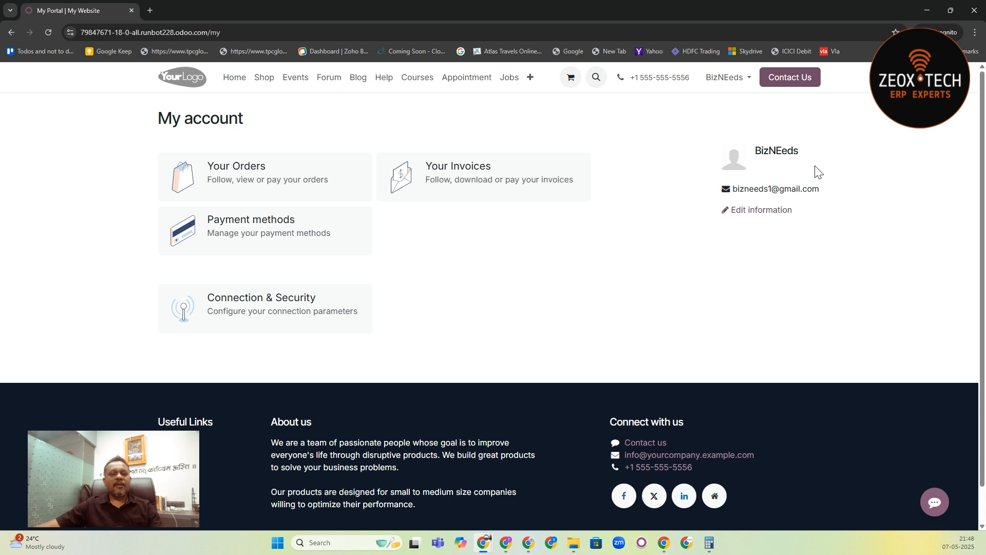
# - Switch back to the main browser window and go back to the original Business Needs contact record
pyautogui.hotkey('alt', 'Tab')
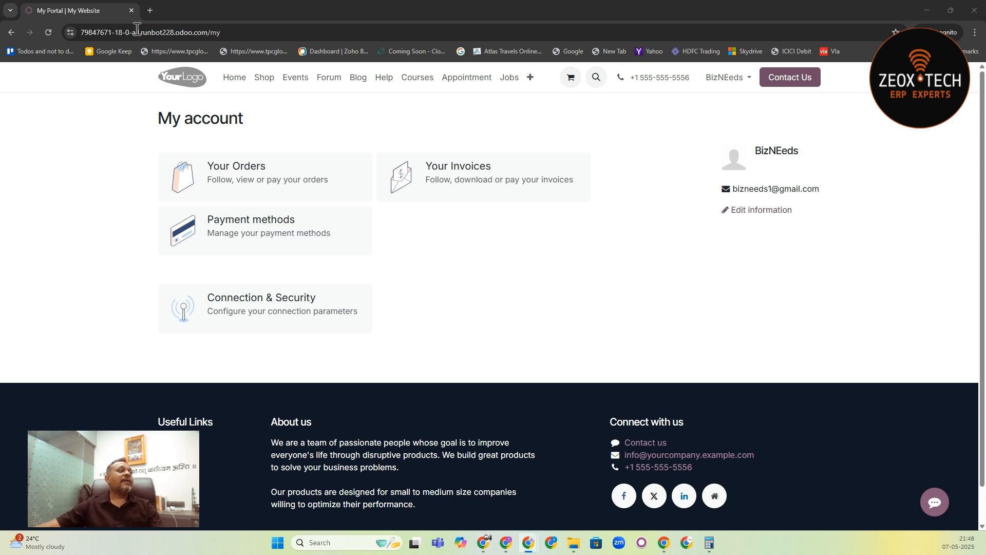
pyautogui.click(932, 10)
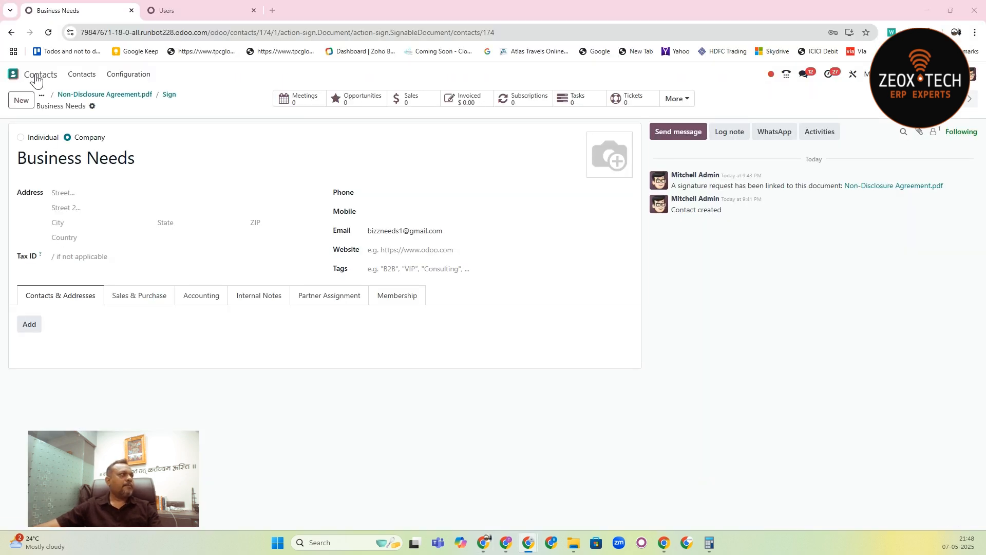
pyautogui.click(126, 98)
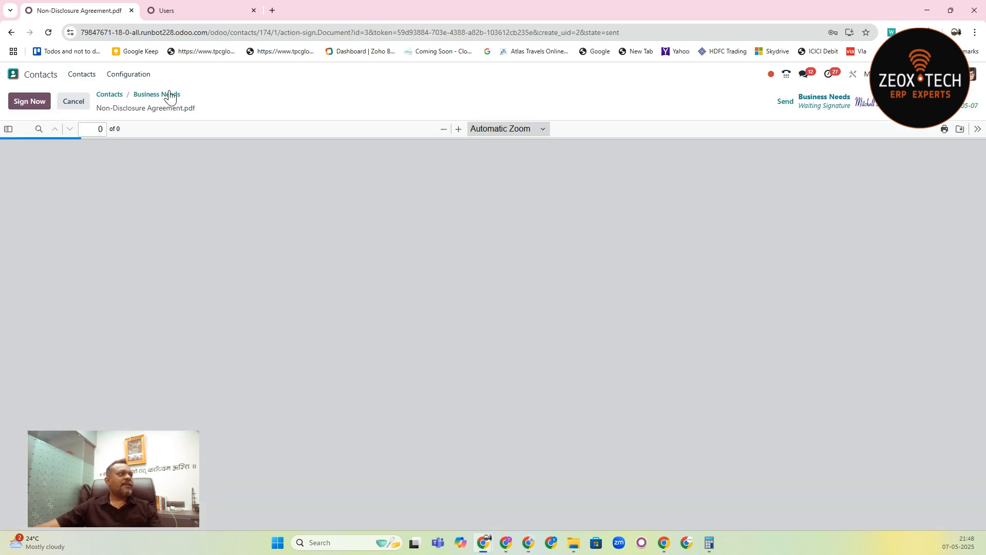
pyautogui.click(169, 95)
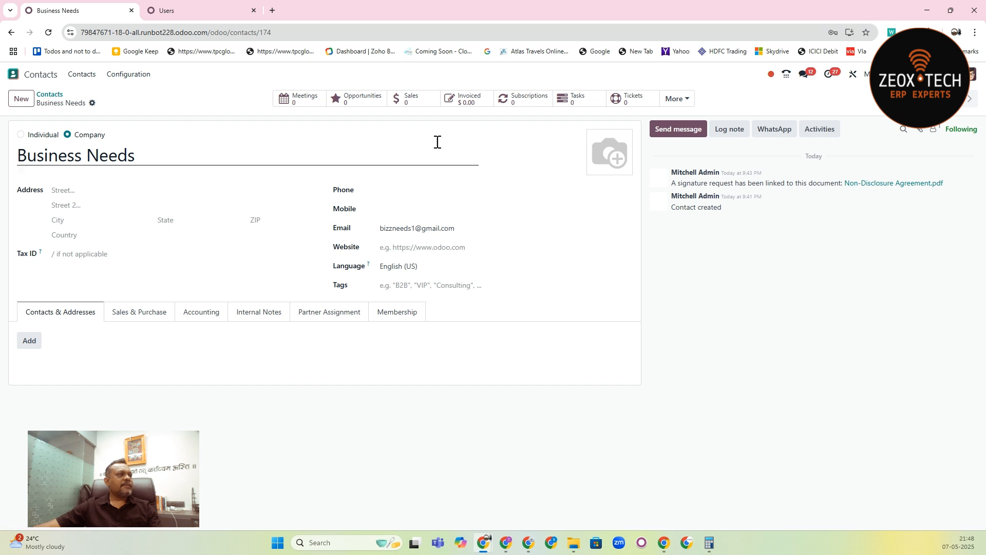
# - Start another signature request for the contact with the Non-Disclosure Agreement.pdf template
pyautogui.click(92, 102)
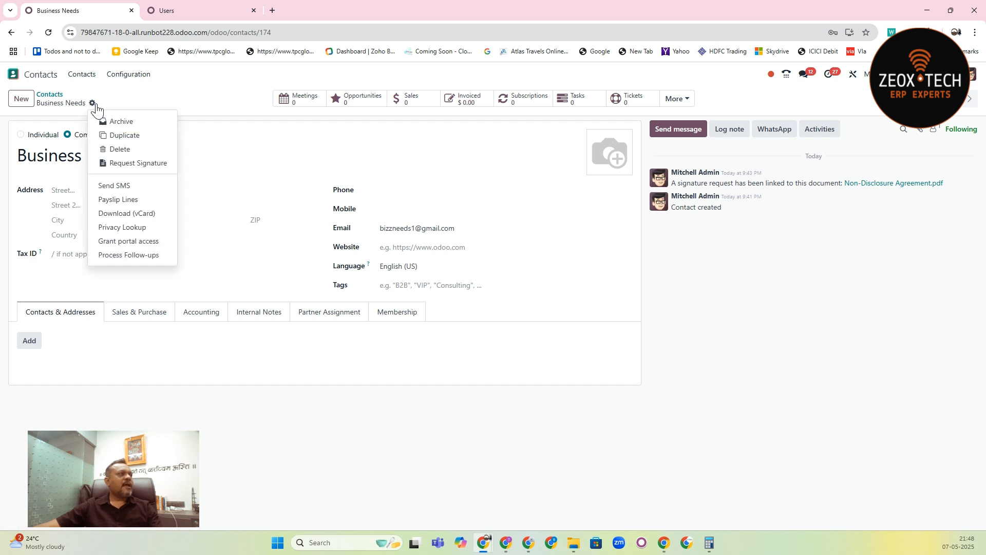
pyautogui.click(156, 169)
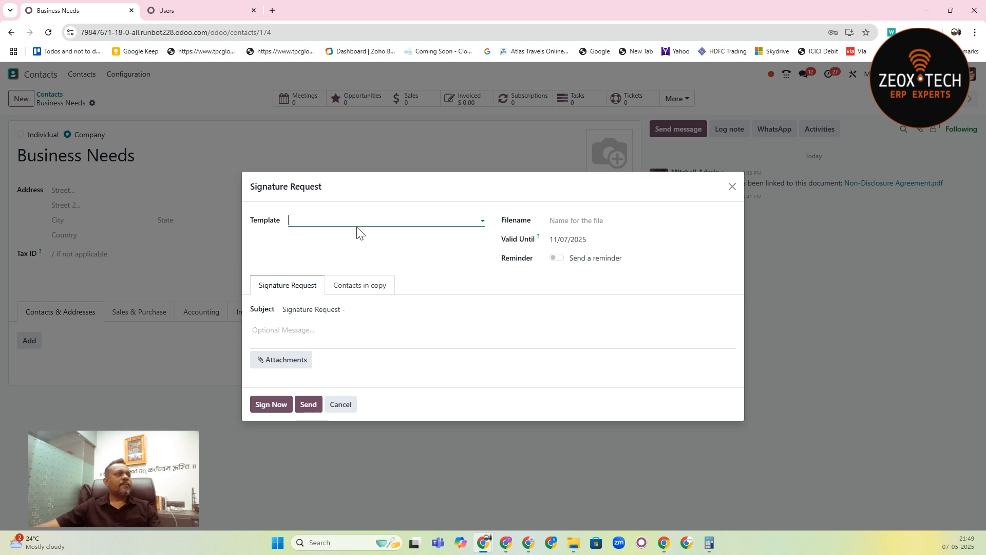
pyautogui.click(355, 220)
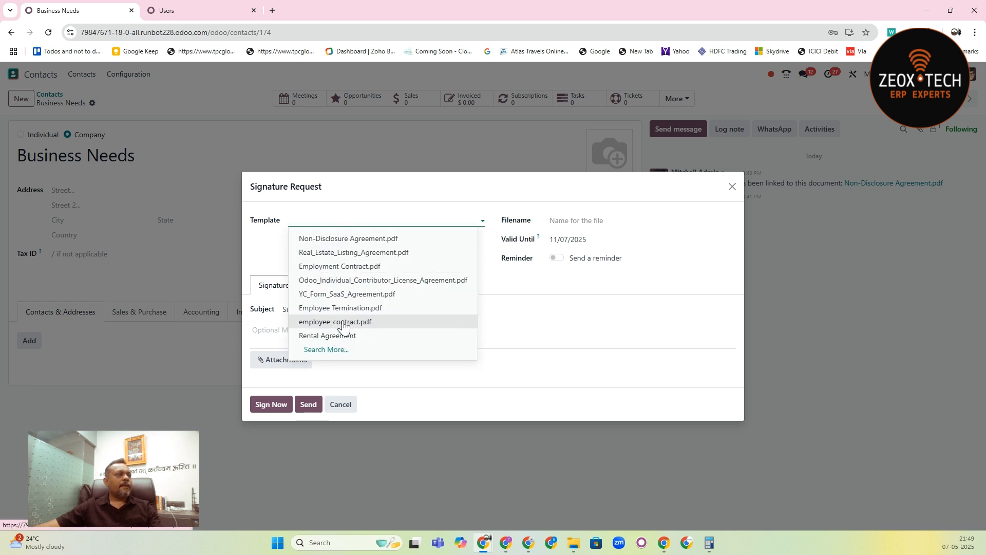
pyautogui.click(362, 238)
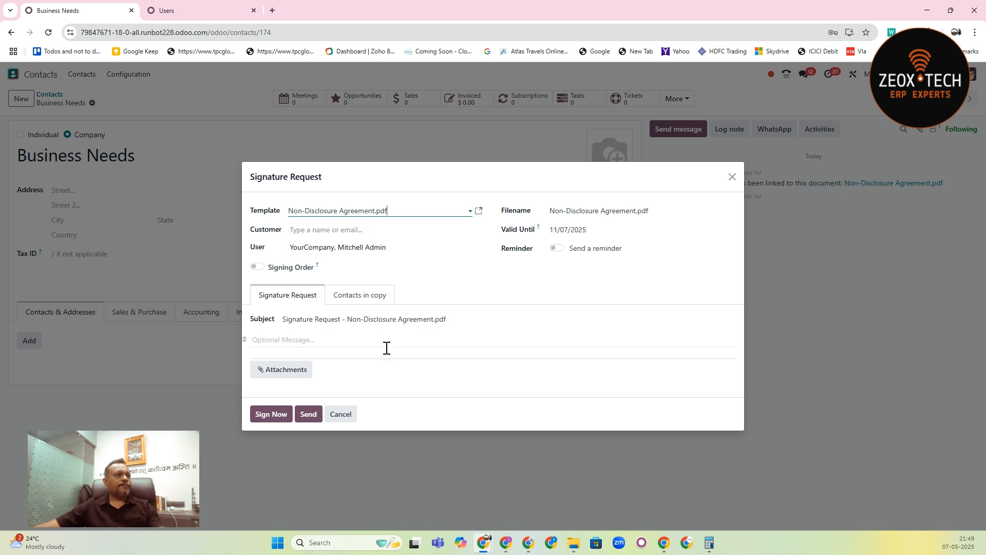
# - Turn on the signing order for the new request, with the user as 1 and the customer as 2
pyautogui.click(257, 266)
pyautogui.click(259, 250)
pyautogui.click(259, 233)
pyautogui.write('2')
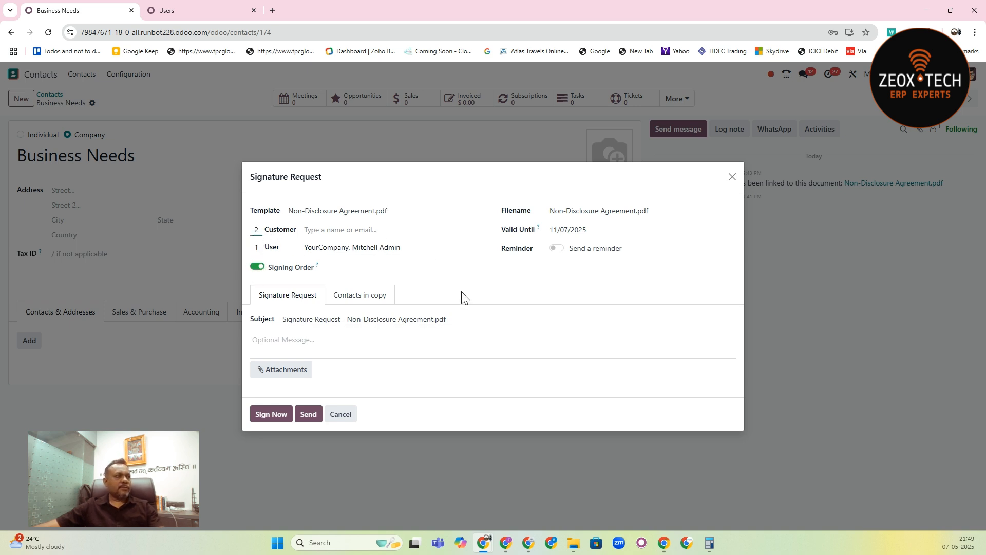
pyautogui.click(364, 229)
pyautogui.write('biz')
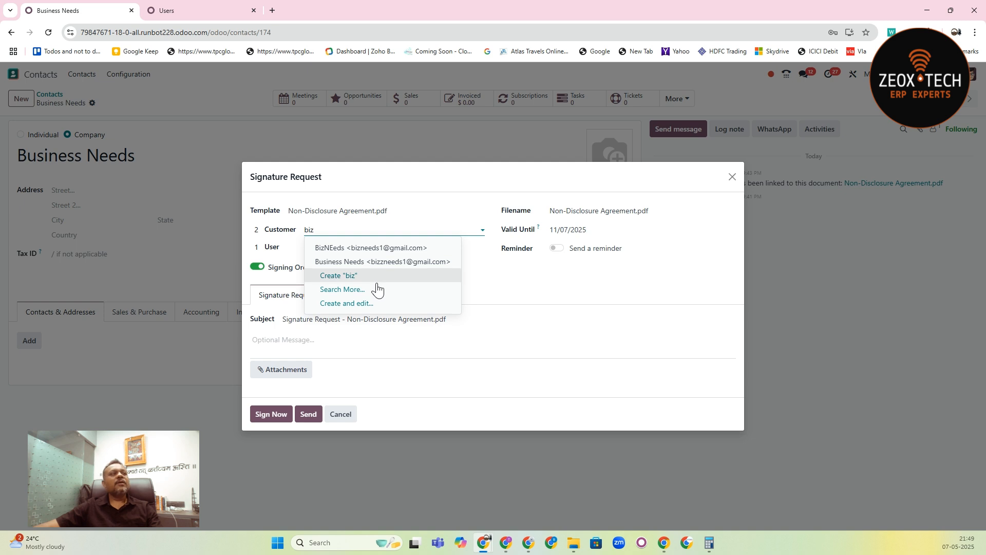
pyautogui.click(732, 178)
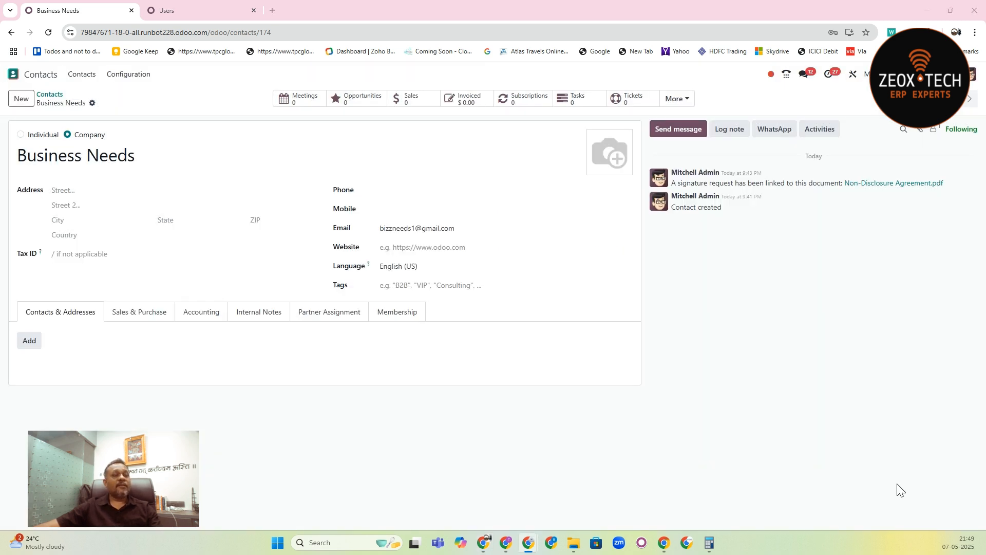
# - Switch to the incognito browser window and log out of the current portal account
pyautogui.hotkey('alt', 'Tab')
pyautogui.click(721, 78)
pyautogui.click(708, 127)
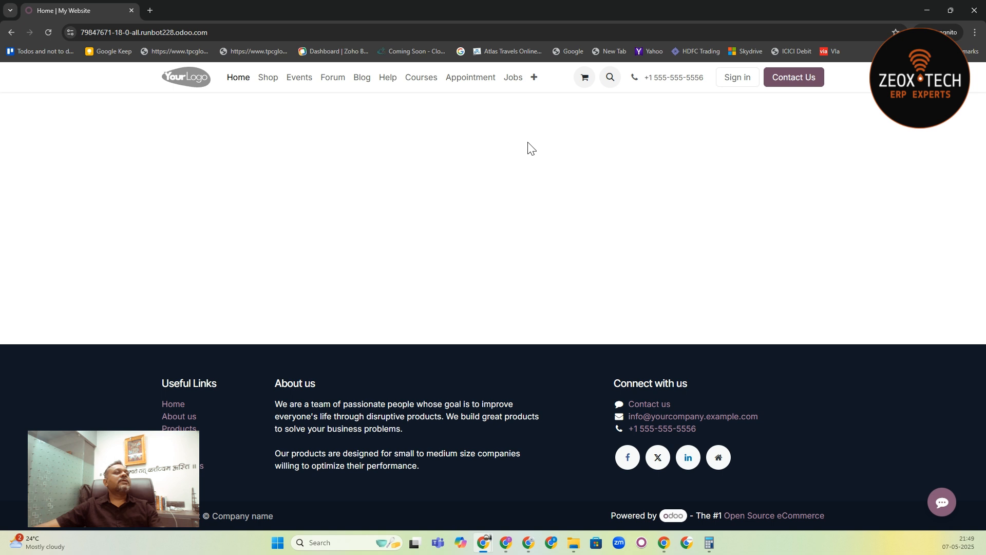
# - Open the website's login page and go to the sign-up form for a new portal account
pyautogui.click(751, 78)
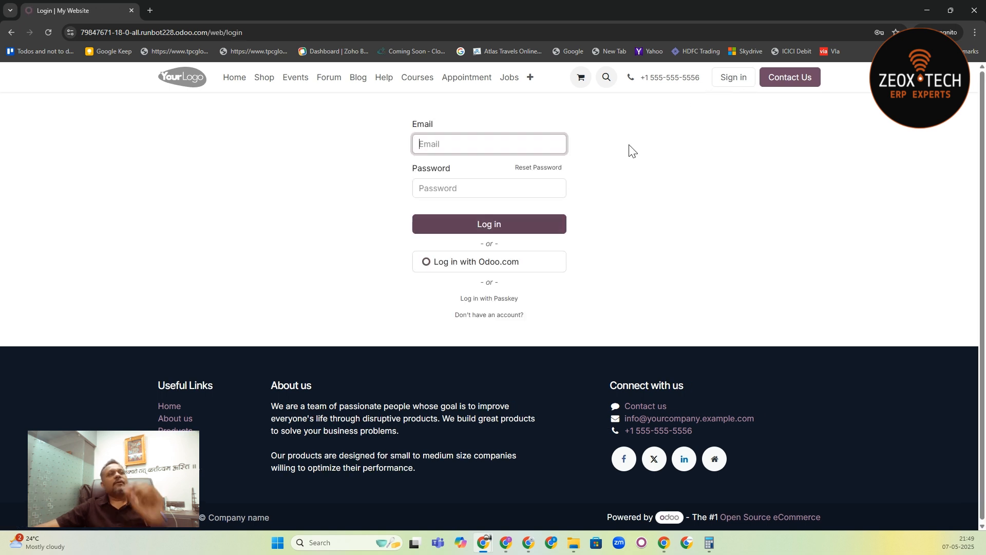
pyautogui.click(475, 302)
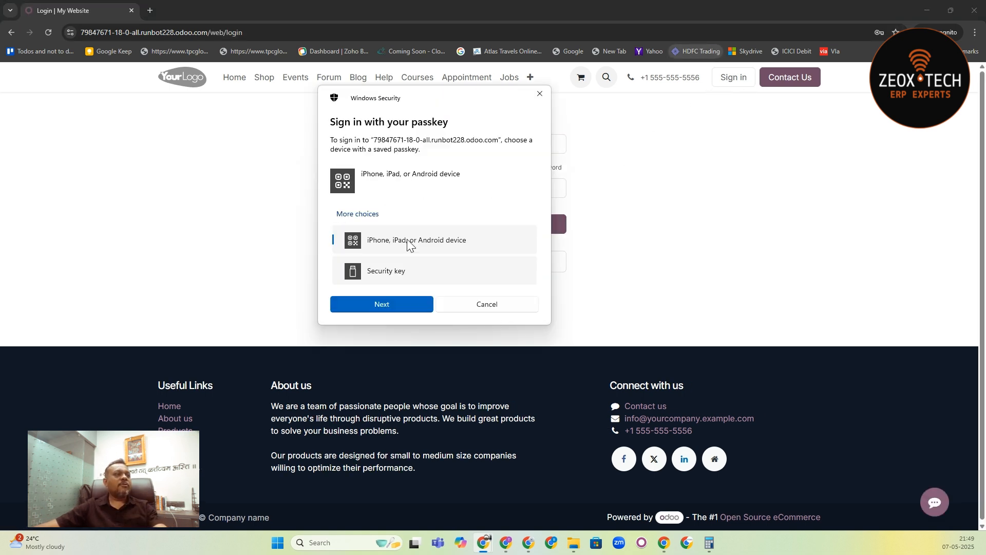
pyautogui.click(534, 98)
pyautogui.click(500, 316)
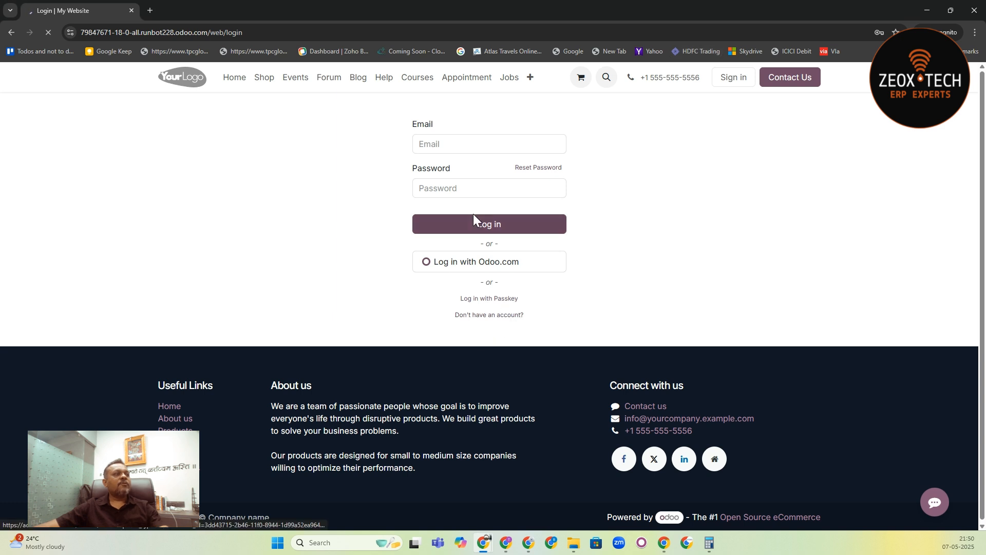
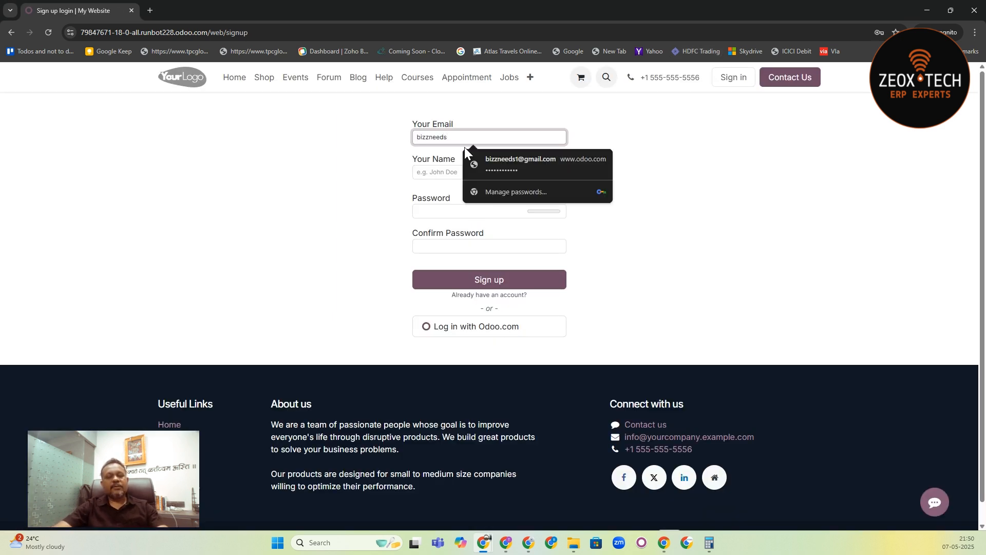
# - Fill in the sign-up form with the customer's e-mail address and the name Bizz
pyautogui.press('Tab')
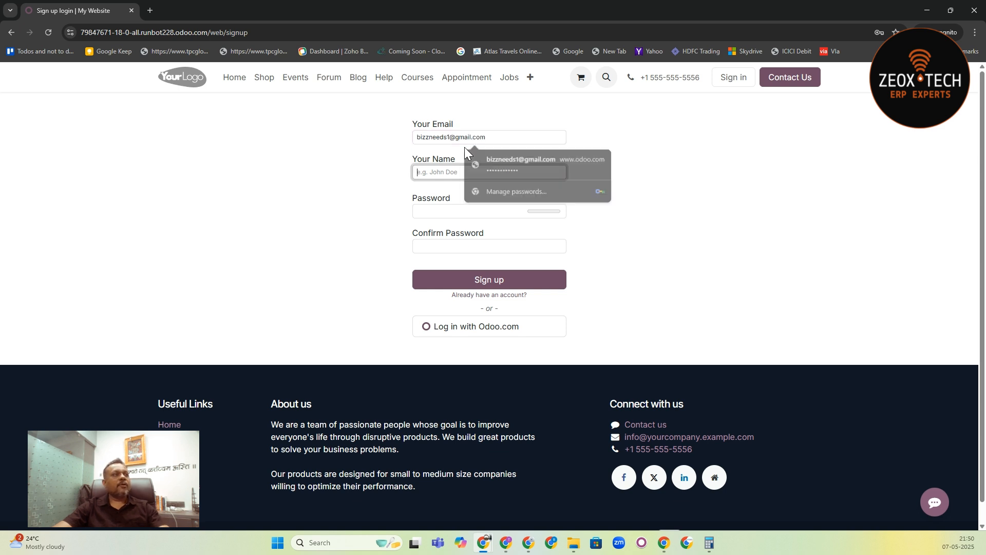
pyautogui.write('Bizz')
pyautogui.press('Tab')
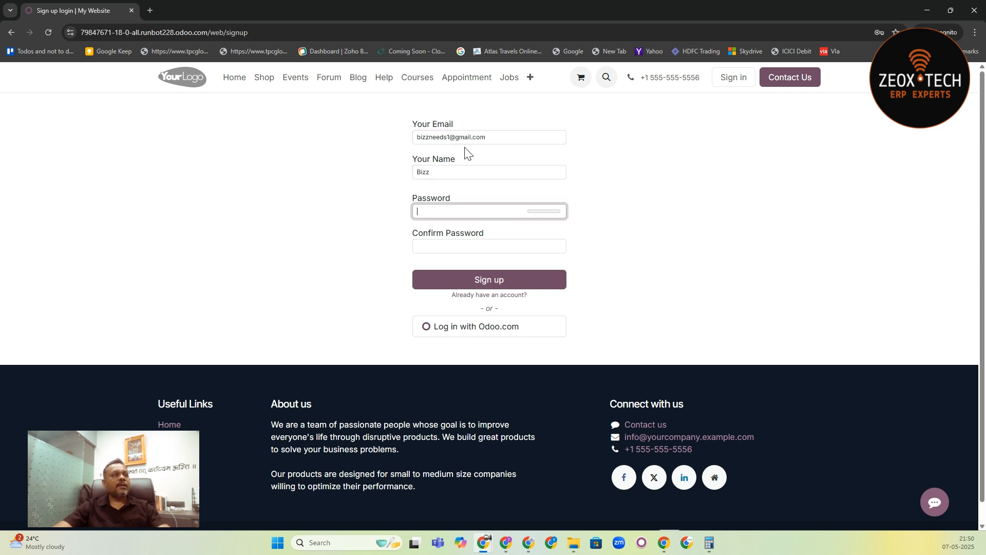
# - Enter and confirm the password for the Bizz account, and submit the sign-up form
pyautogui.write('•••••••••')
pyautogui.press('Tab')
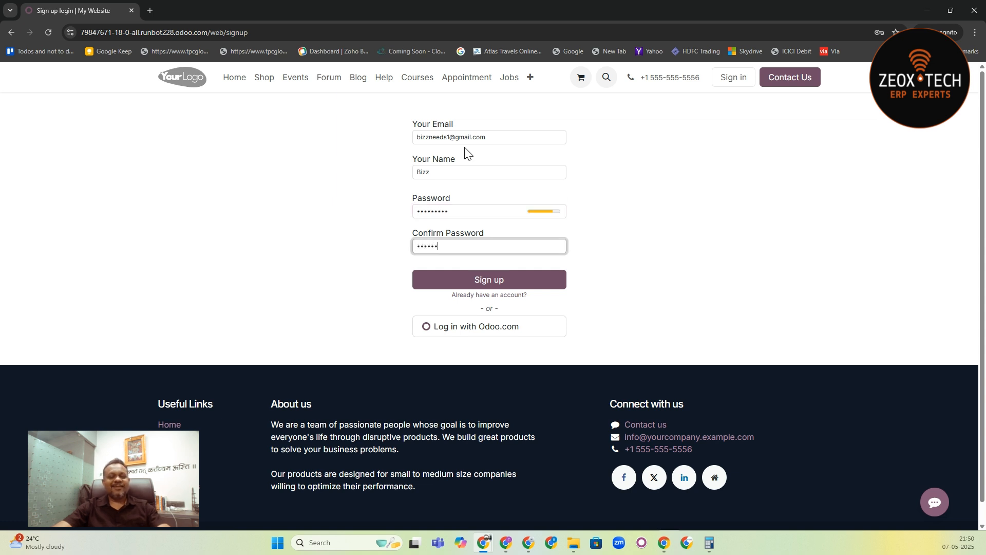
pyautogui.write('•••••••••')
pyautogui.click(508, 286)
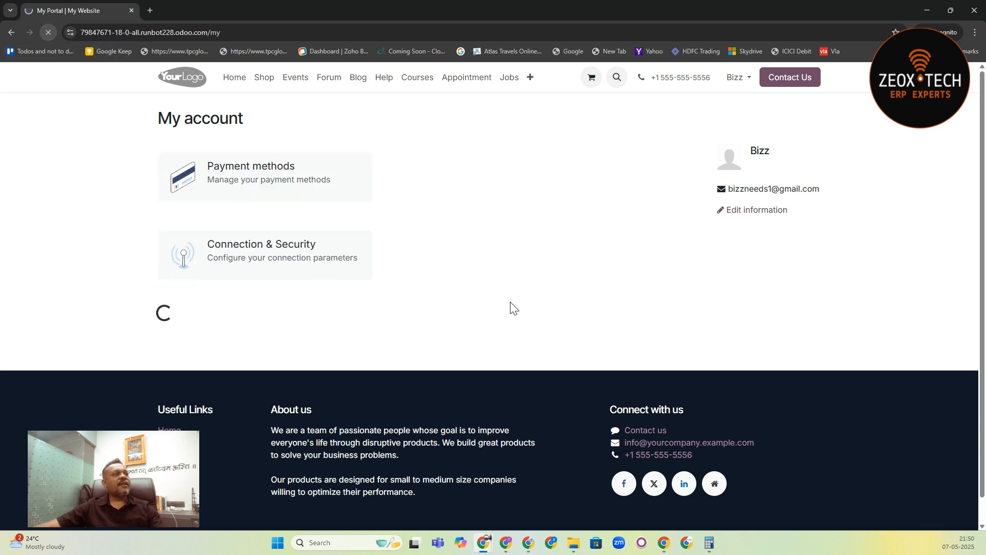
# - Switch back to the main browser window and request a signature from the Business Needs contact with the Non-Disclosure Agreement.pdf template
pyautogui.hotkey('alt', 'Tab')
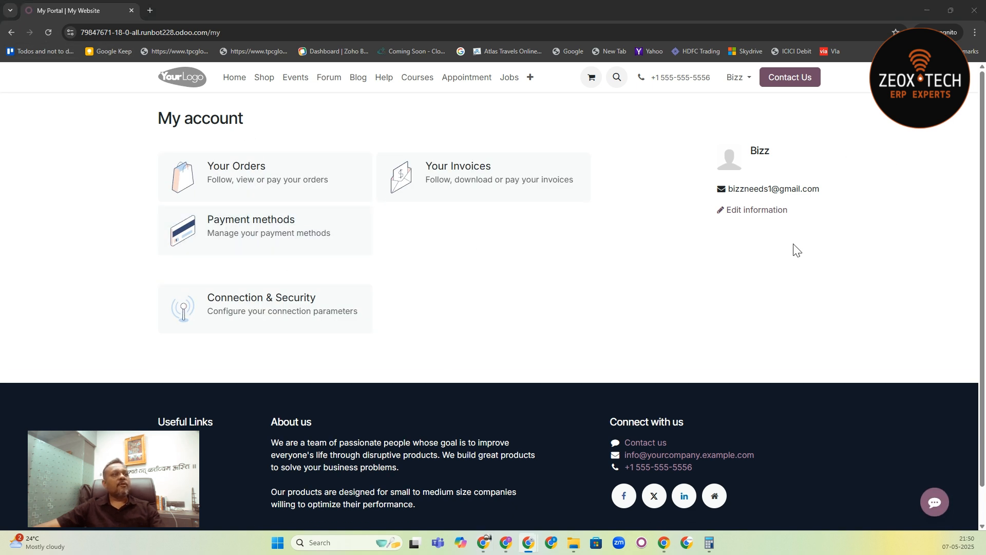
pyautogui.hotkey('alt', 'Tab')
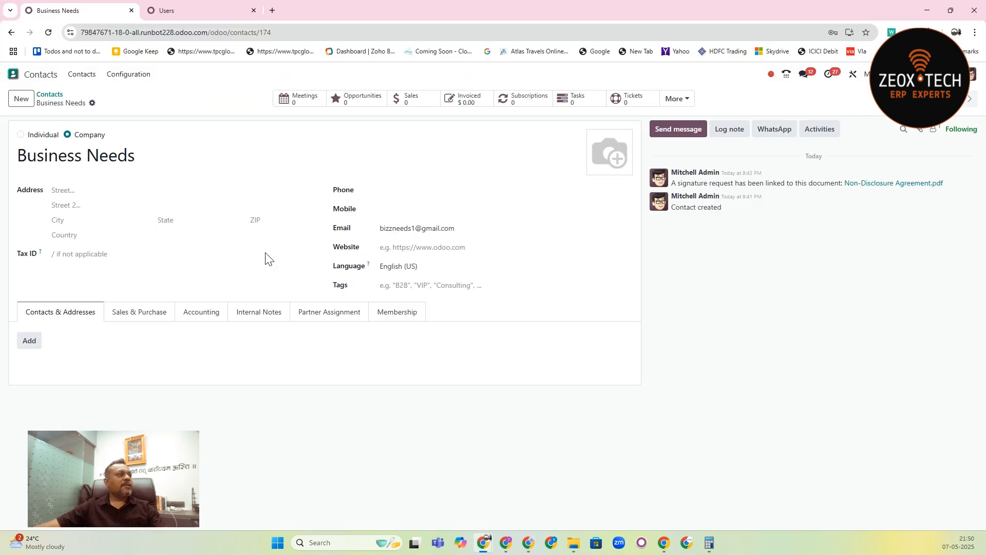
pyautogui.click(92, 103)
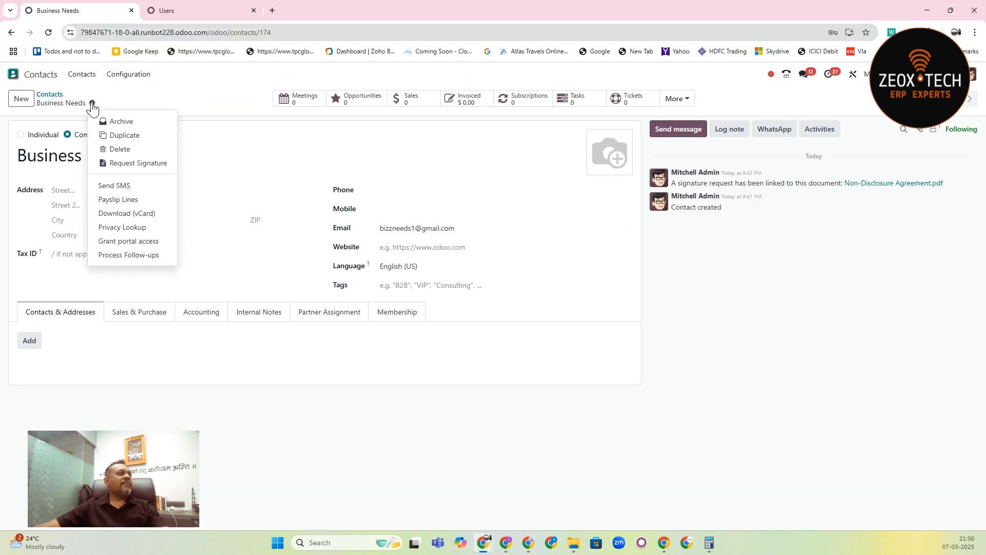
pyautogui.click(166, 163)
pyautogui.click(373, 223)
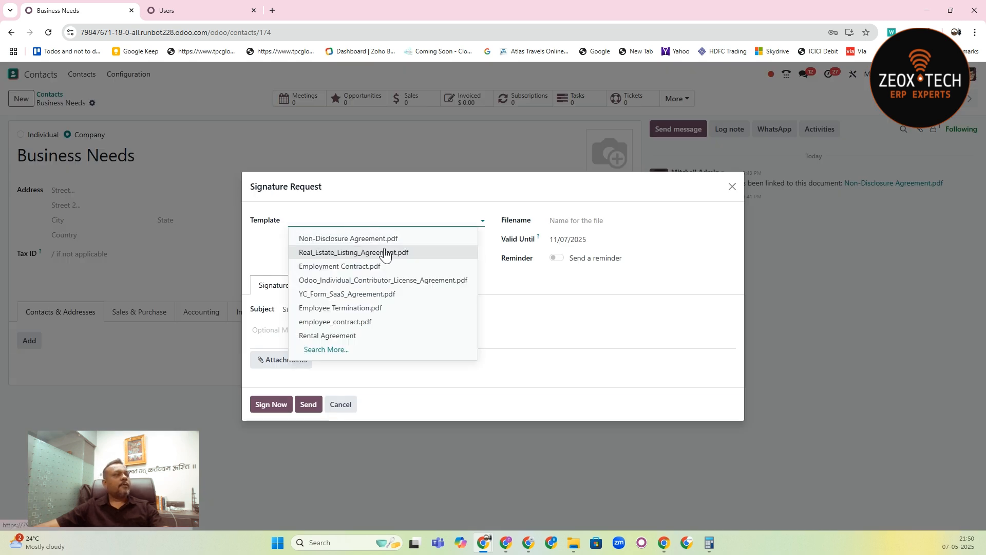
pyautogui.click(384, 238)
# - Turn on the signing order and make the customer the second signer, after the user
pyautogui.click(257, 266)
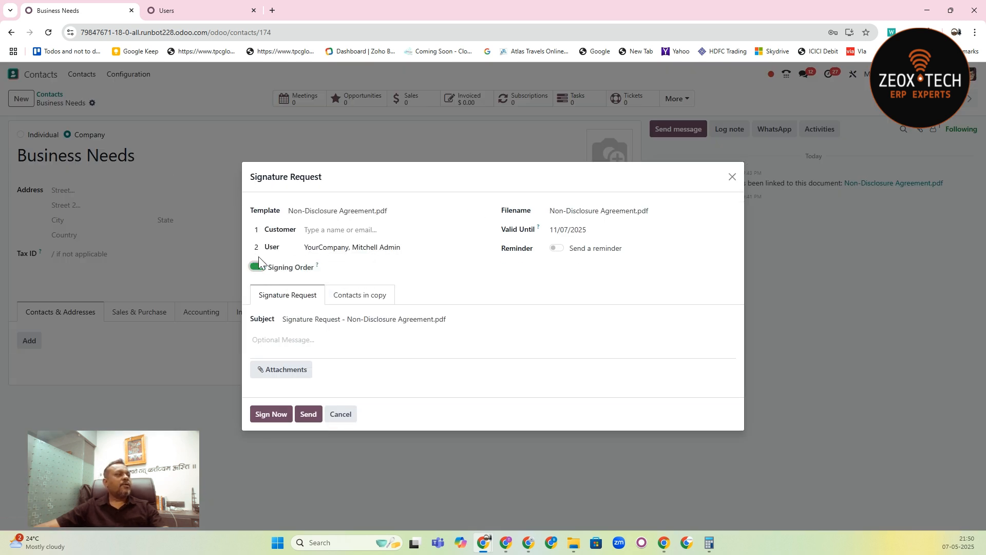
pyautogui.doubleClick(260, 233)
pyautogui.write('2')
# - Choose Business Needs as the customer signer and send the signature request
pyautogui.click(328, 227)
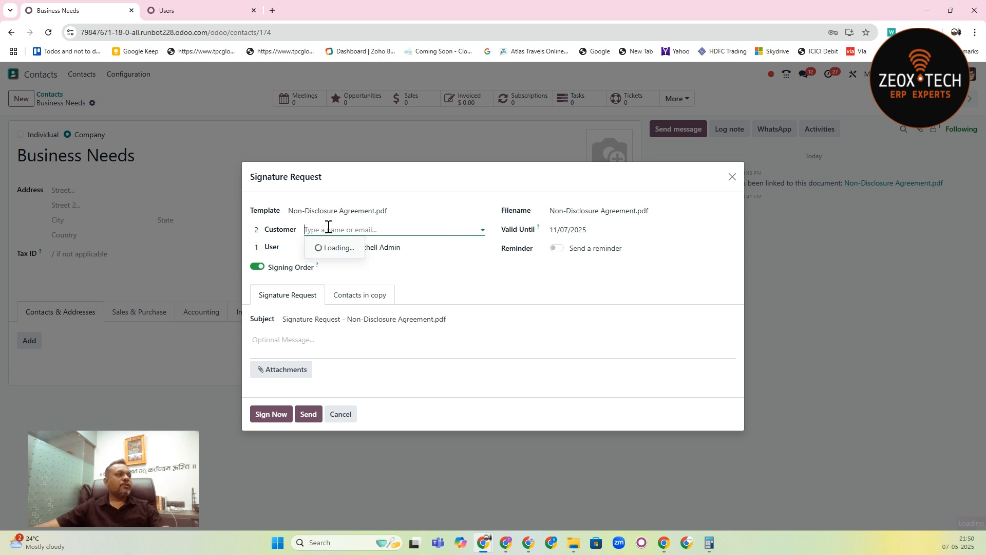
pyautogui.write('bi')
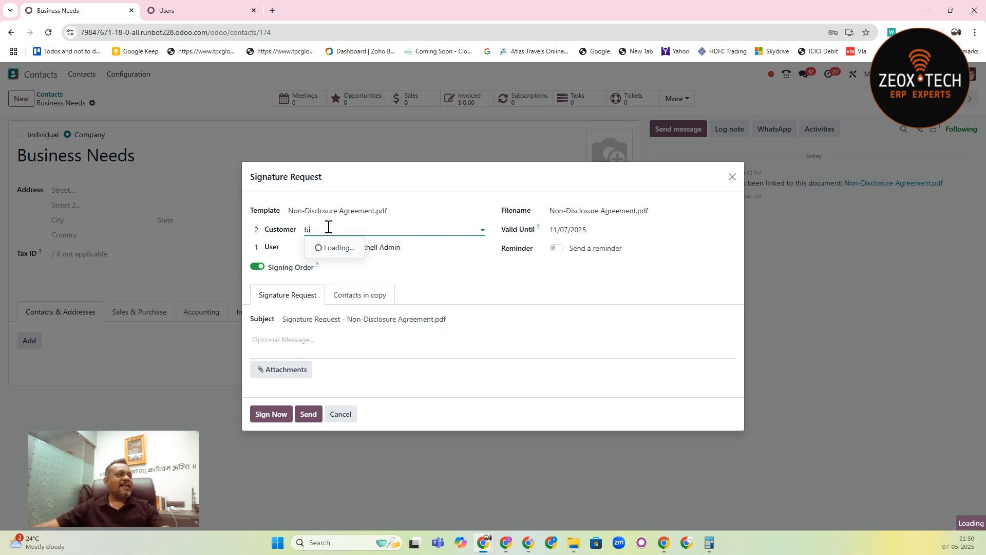
pyautogui.write('zz')
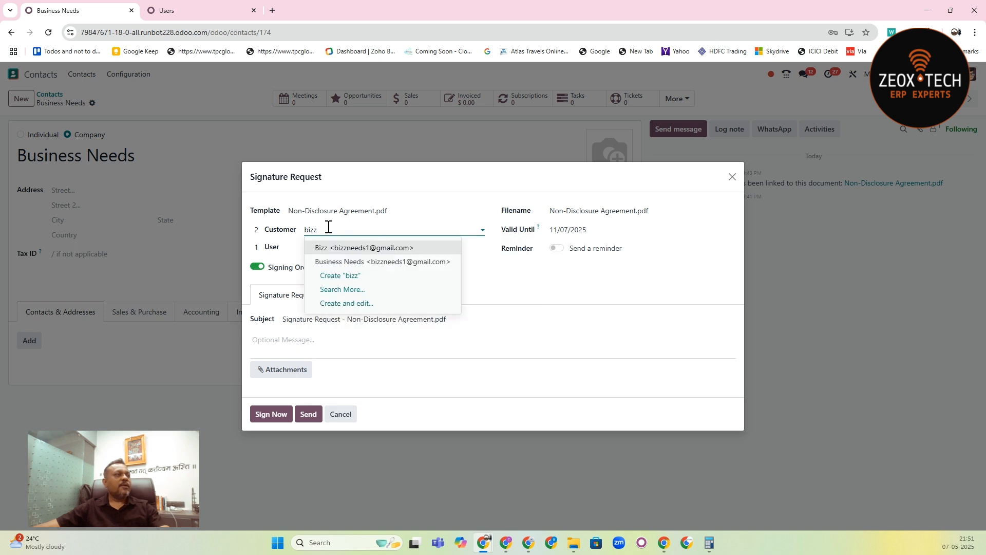
pyautogui.click(377, 263)
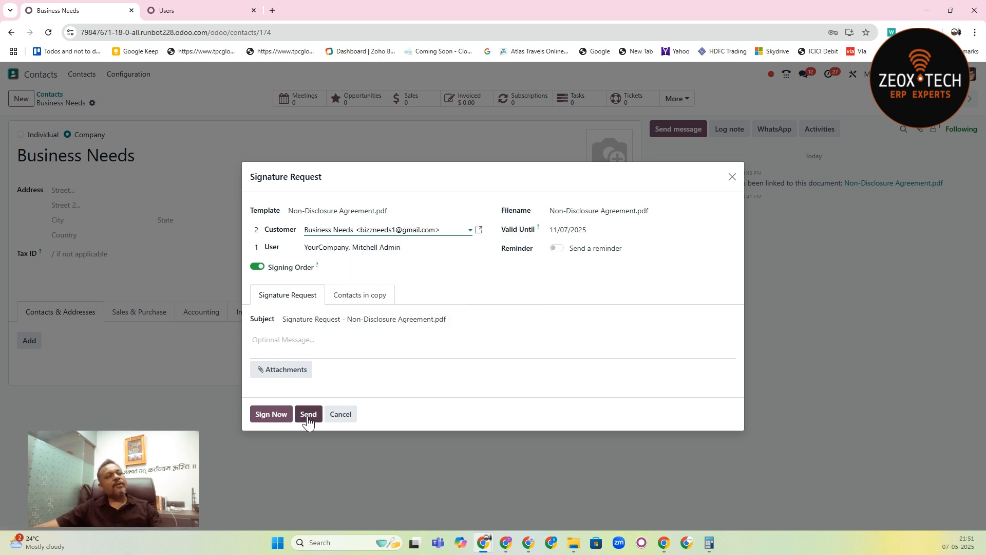
pyautogui.click(308, 415)
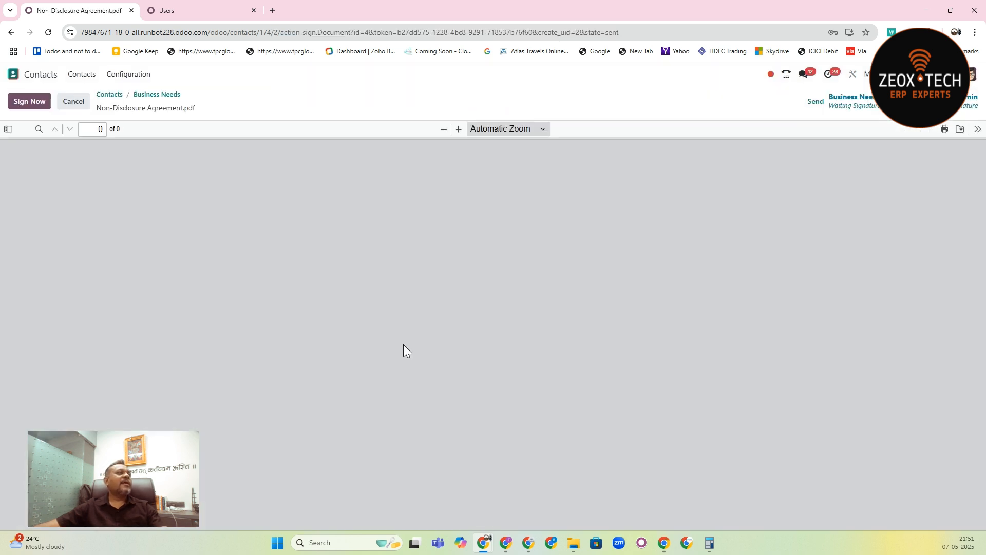
# - Sign the Non-Disclosure Agreement as the user on its last page, and validate and send the completed document
pyautogui.click(35, 110)
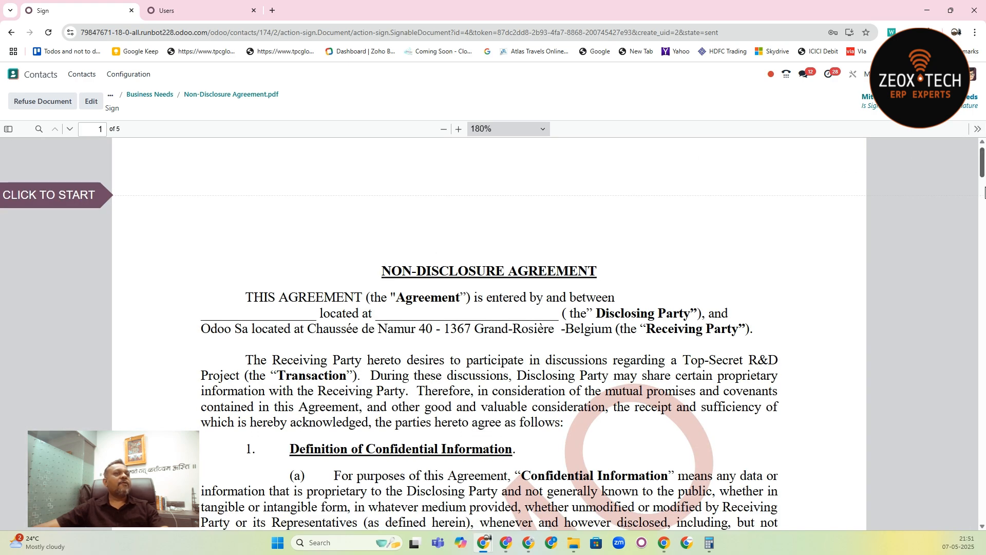
pyautogui.moveTo(983, 165); pyautogui.dragTo(982, 513)
pyautogui.click(102, 193)
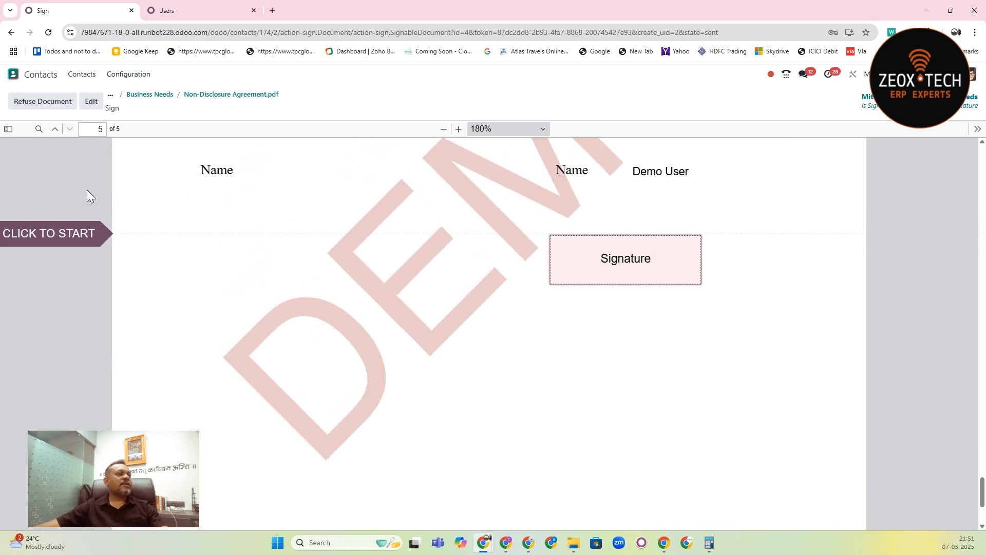
pyautogui.click(632, 255)
pyautogui.click(494, 520)
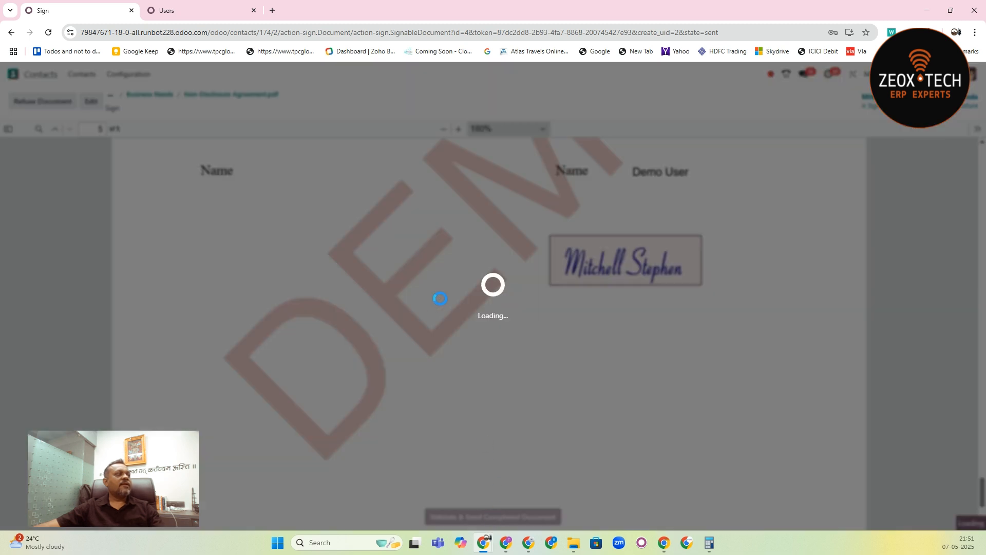
# - Switch to the incognito window and reload the portal's My account page to check for the document to sign
pyautogui.hotkey('alt', 'Tab')
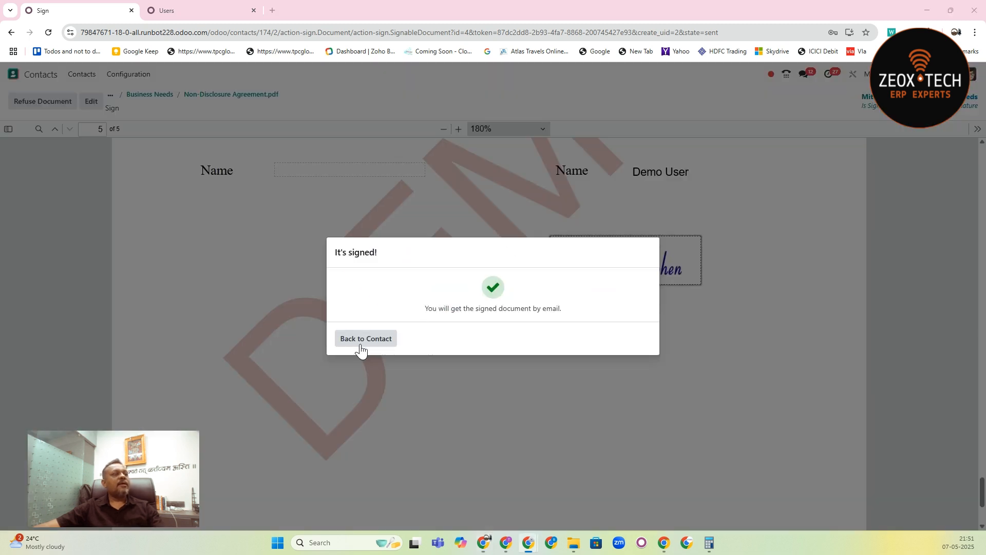
pyautogui.hotkey('alt', 'Tab')
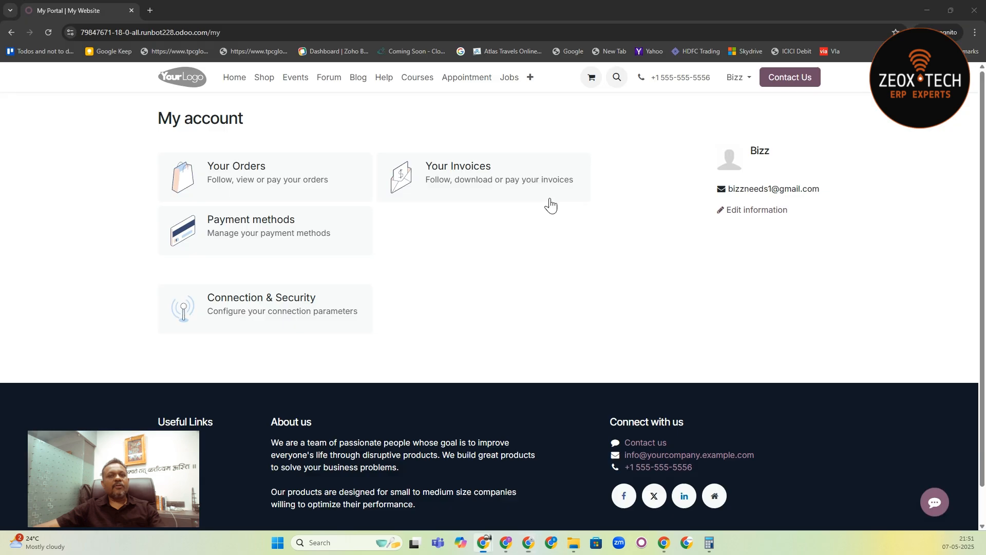
pyautogui.click(48, 31)
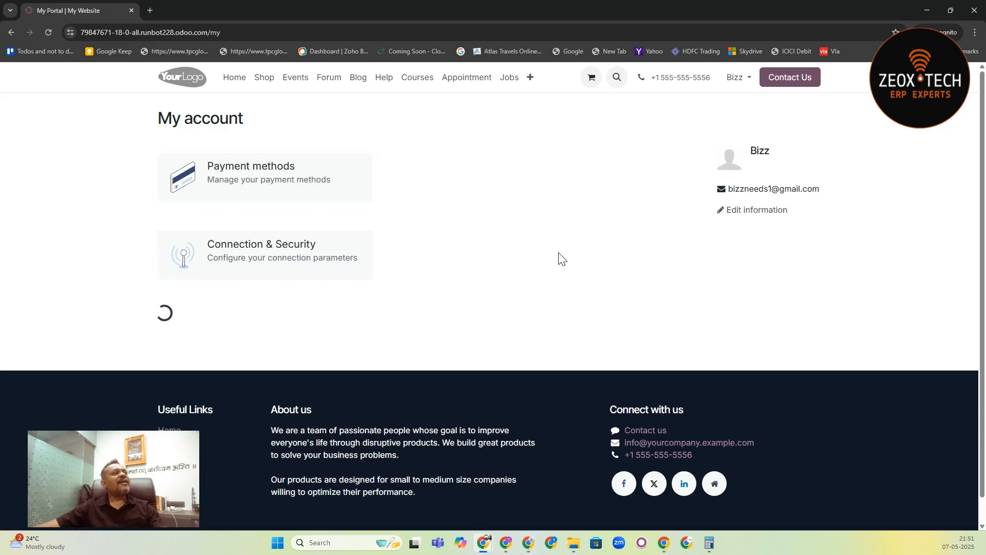
# - Return from the signing confirmation to the contact record, and check the e-mail address on the portal's My account page
pyautogui.hotkey('alt', 'Tab')
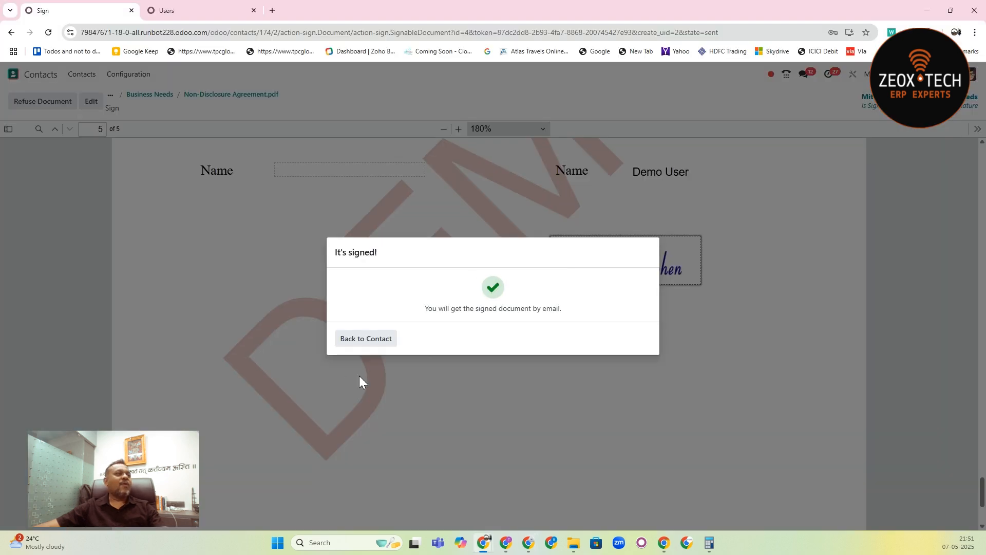
pyautogui.click(365, 337)
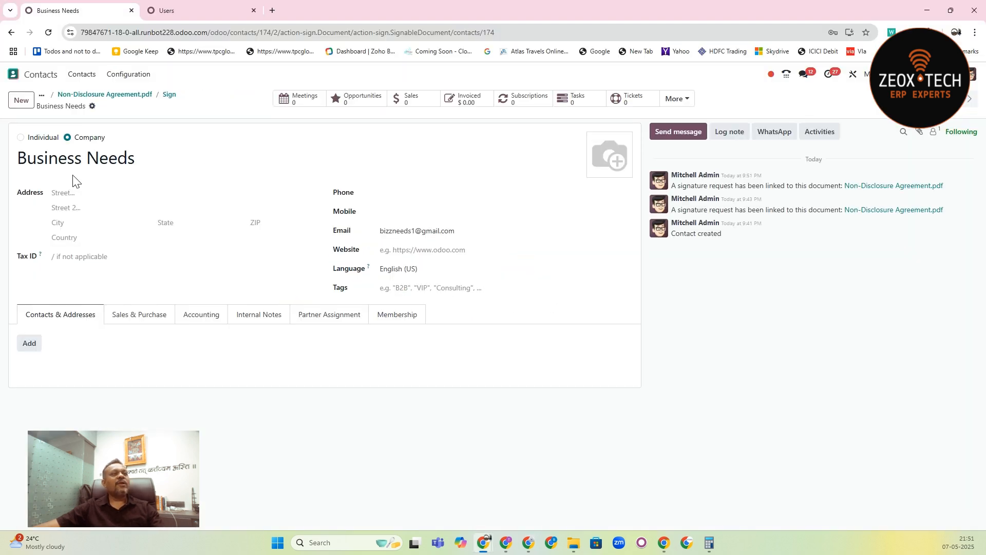
pyautogui.hotkey('alt', 'Tab')
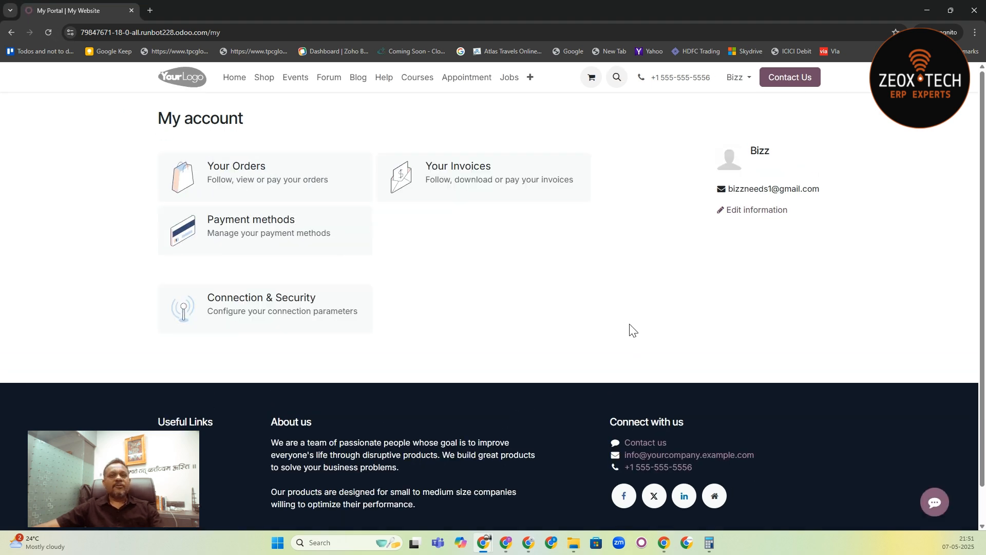
pyautogui.moveTo(730, 189); pyautogui.dragTo(820, 189)
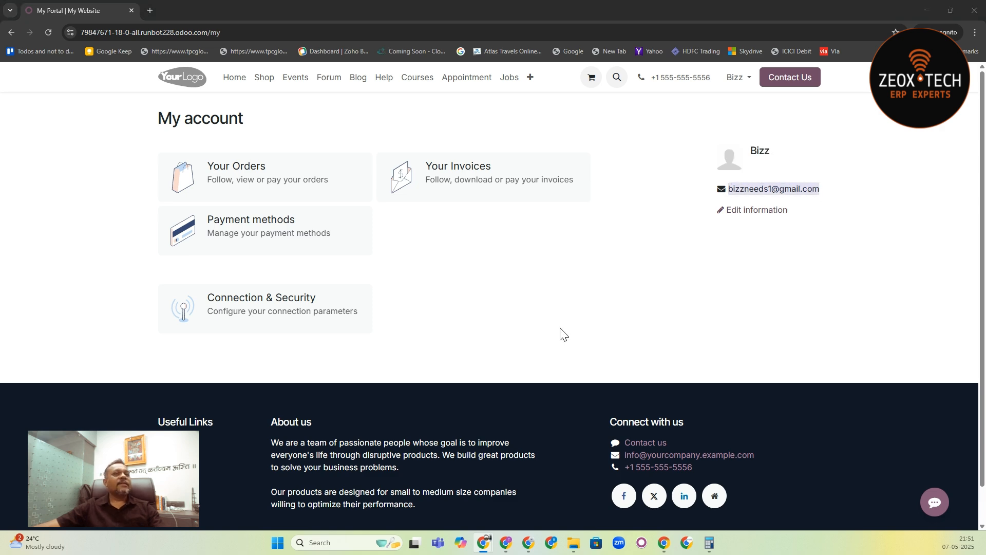
# - Go back to the main window, close the chat pop-up, and search the Contacts list for "bizz"
pyautogui.hotkey('alt', 'Tab')
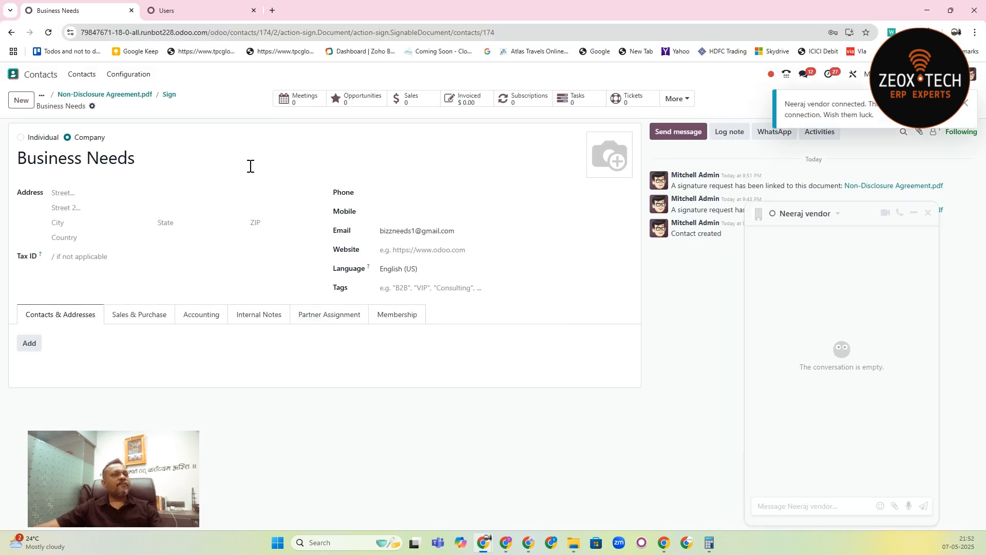
pyautogui.click(927, 213)
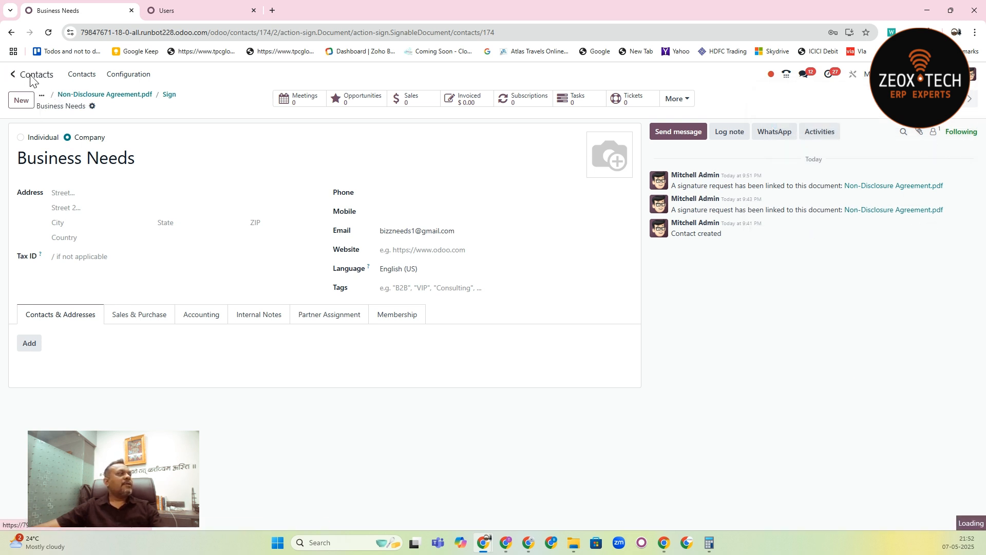
pyautogui.click(137, 94)
pyautogui.click(104, 95)
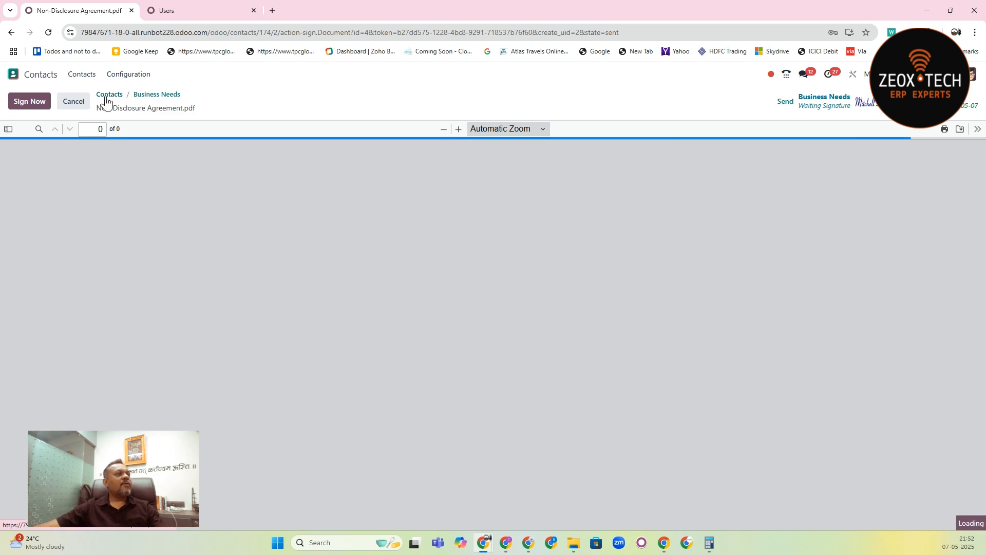
pyautogui.write('bizz')
pyautogui.press('Return')
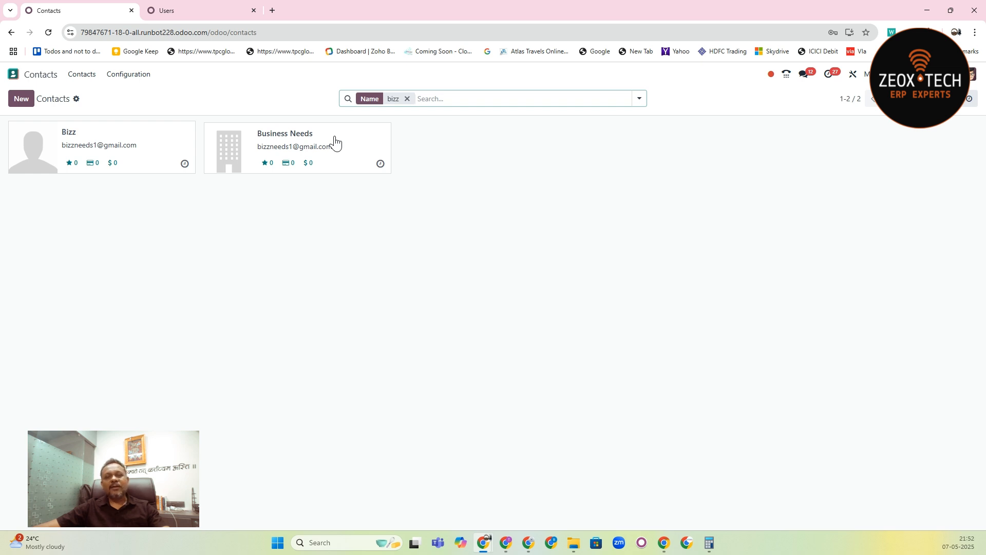
# - Open the Business Needs contact and look through its contact, sales, purchase and membership details
pyautogui.click(260, 135)
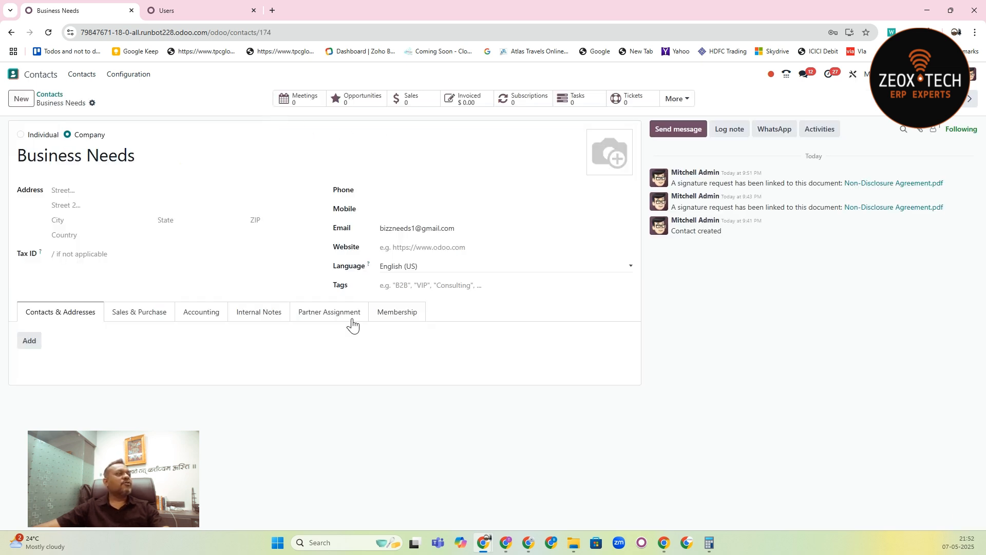
pyautogui.click(129, 313)
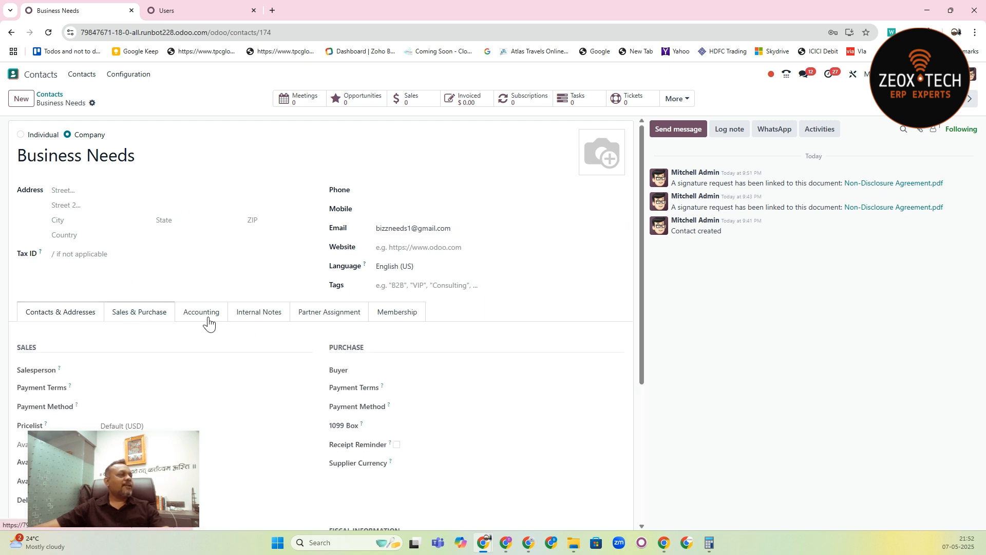
pyautogui.click(402, 313)
pyautogui.click(144, 318)
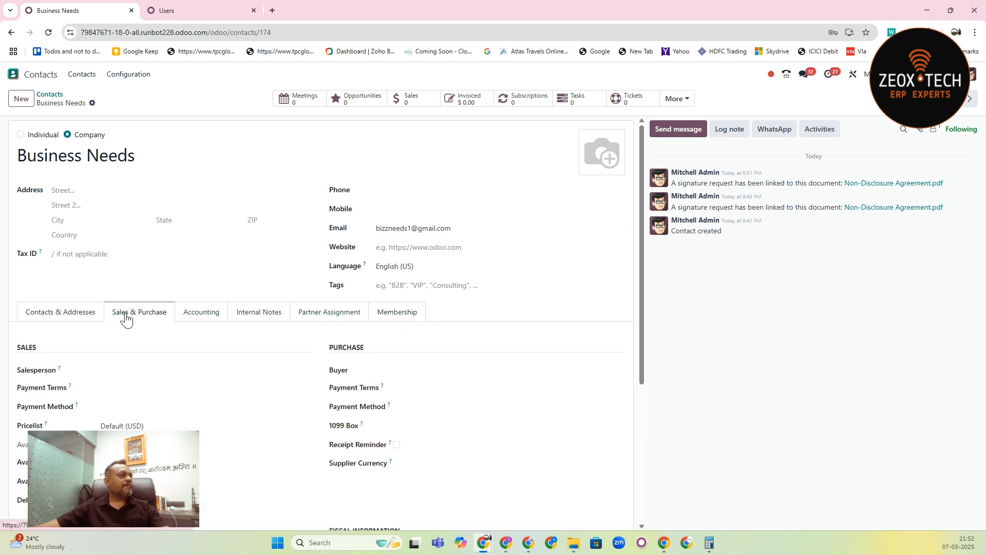
pyautogui.click(82, 320)
pyautogui.click(149, 321)
pyautogui.moveTo(641, 262); pyautogui.dragTo(697, 136)
# - Check the portal access settings of the Business Needs contact and close them without changes
pyautogui.click(92, 105)
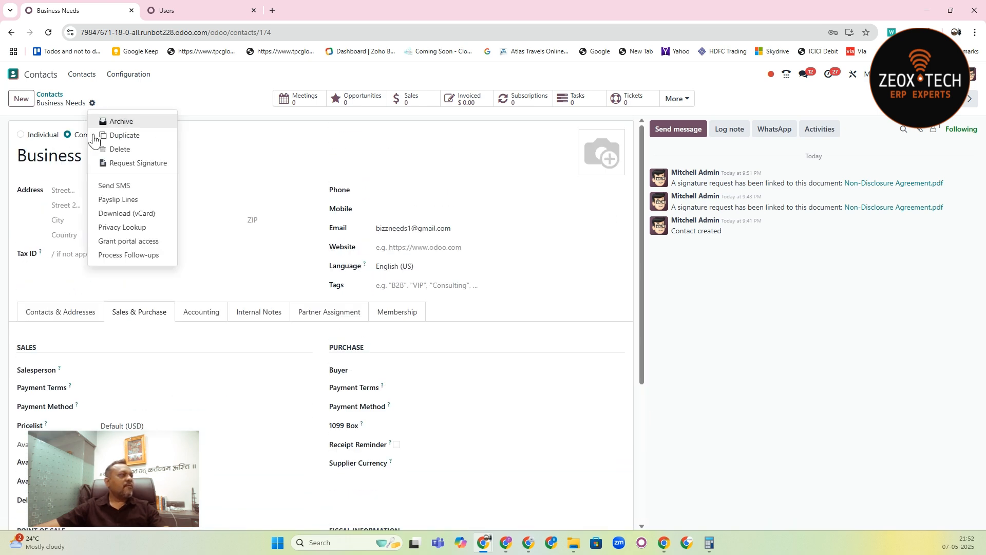
pyautogui.click(126, 240)
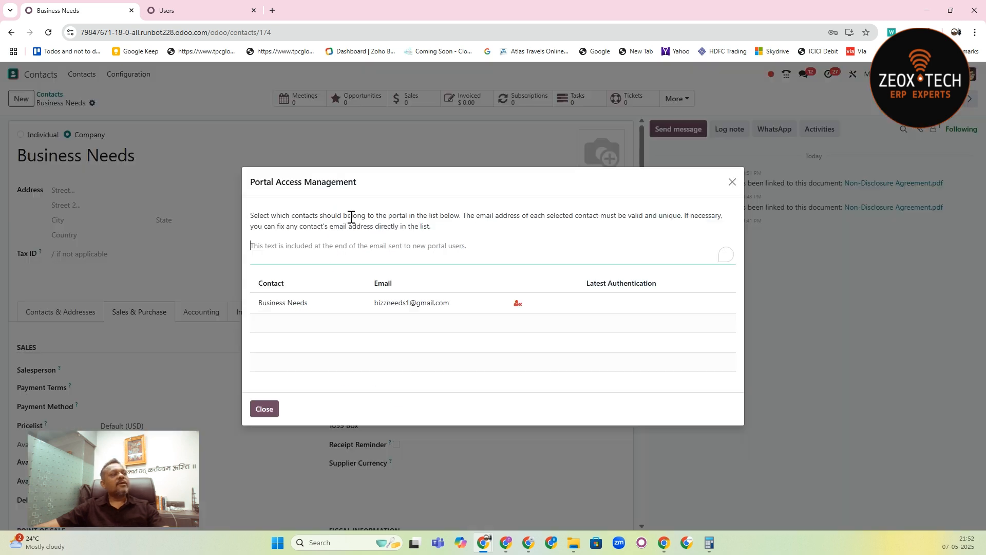
pyautogui.moveTo(518, 307)
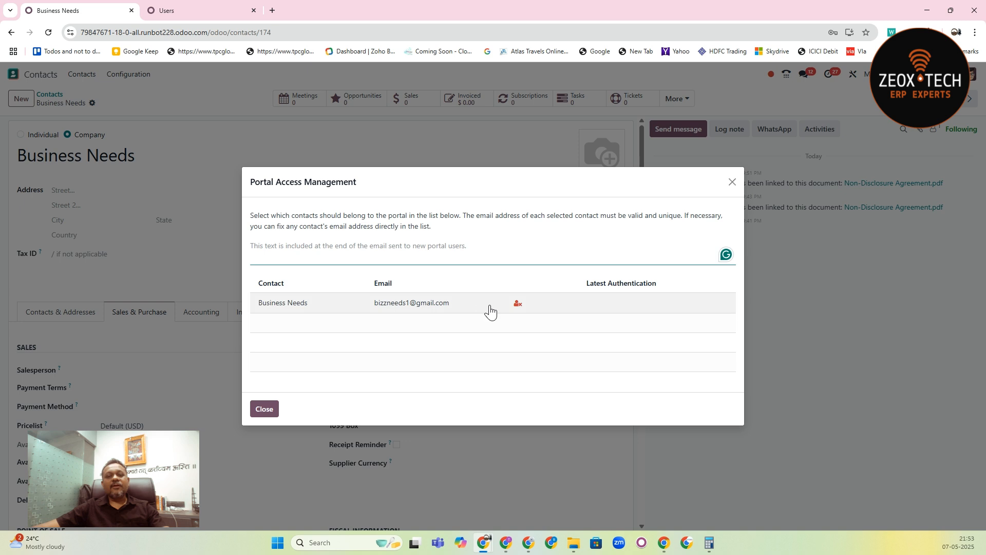
pyautogui.click(731, 183)
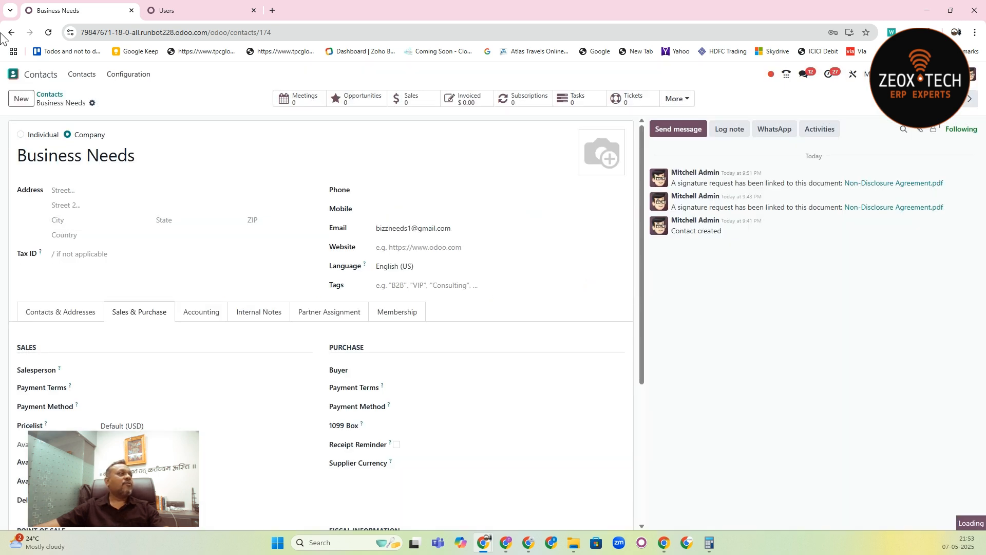
# - Return to the Contacts list, open the Bizz contact, and check its portal access settings
pyautogui.click(59, 94)
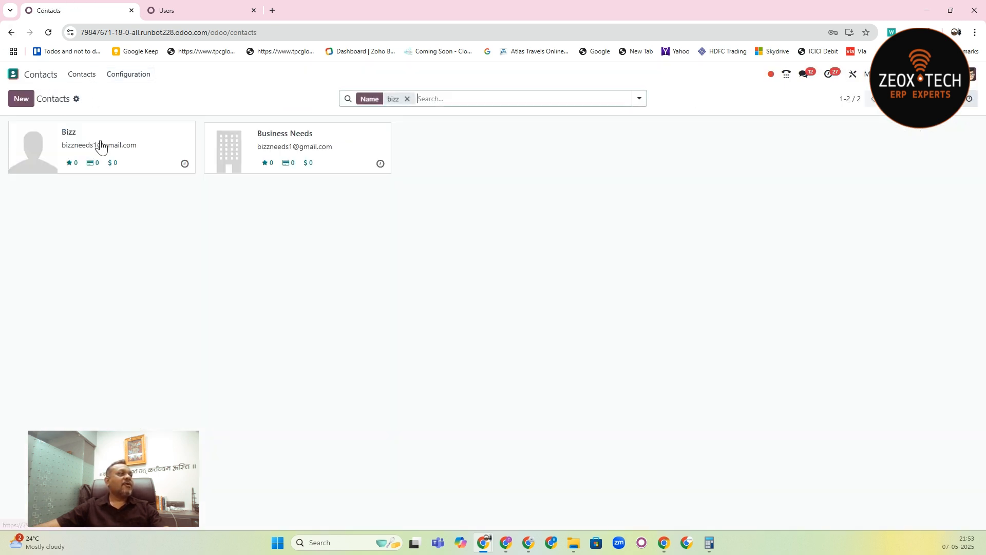
pyautogui.click(129, 135)
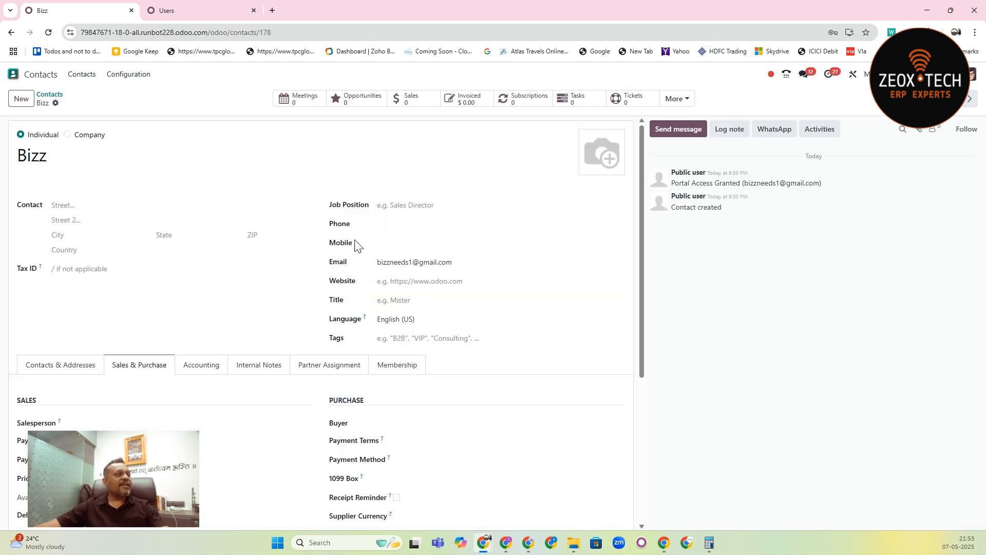
pyautogui.click(55, 102)
pyautogui.click(88, 243)
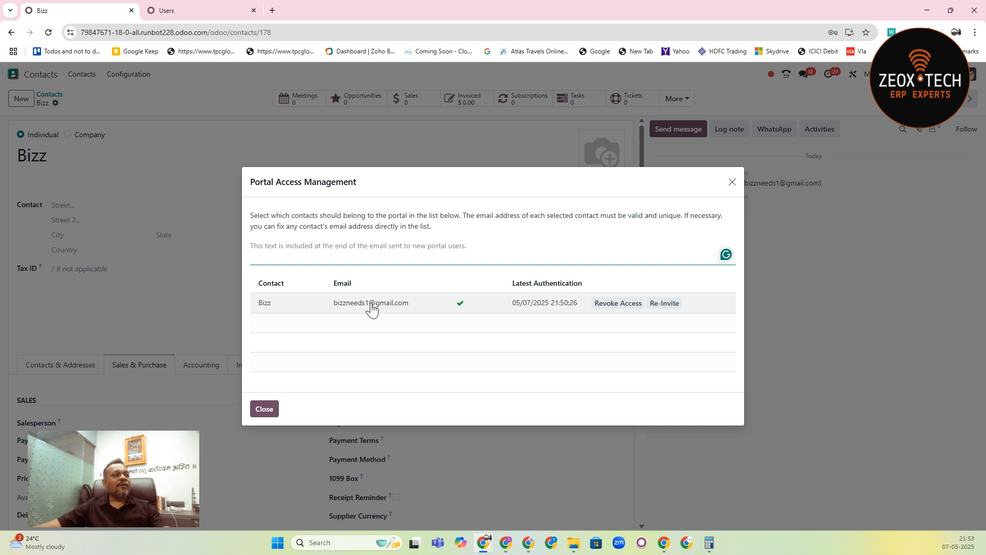
pyautogui.click(732, 182)
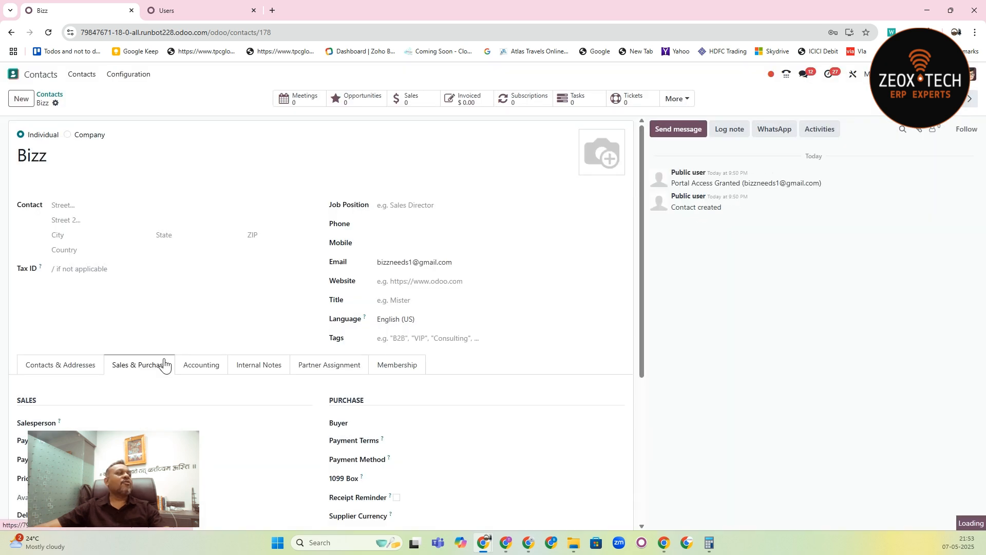
# - Examine the Bizz contact's available actions, sales and purchase details, addresses, internal notes and partner assignment
pyautogui.scroll(-2, 629, 280)
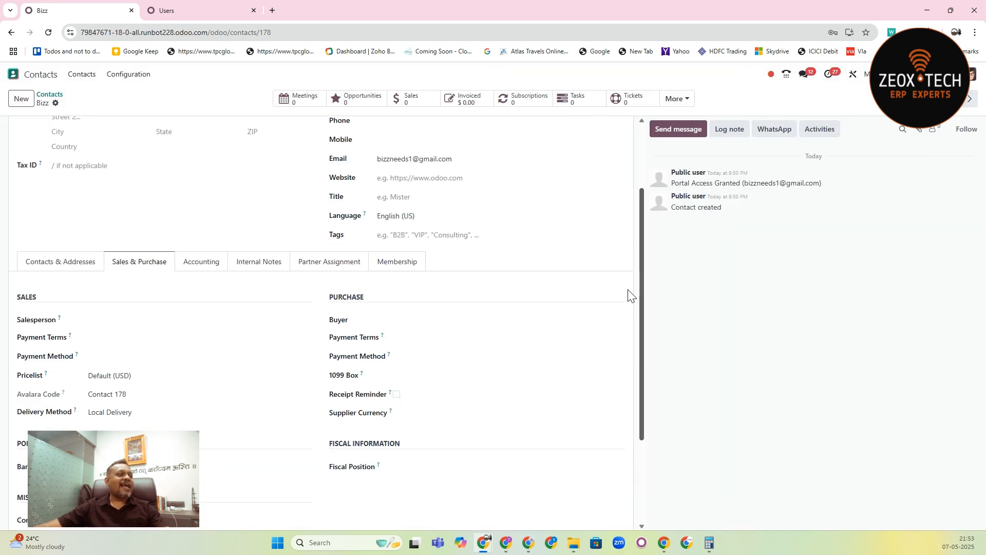
pyautogui.scroll(2, 650, 161)
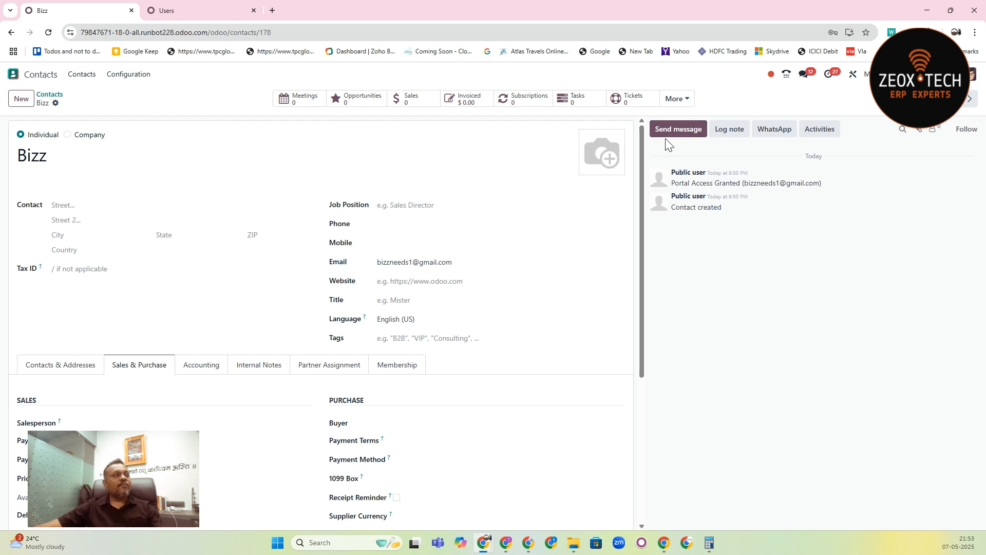
pyautogui.click(56, 103)
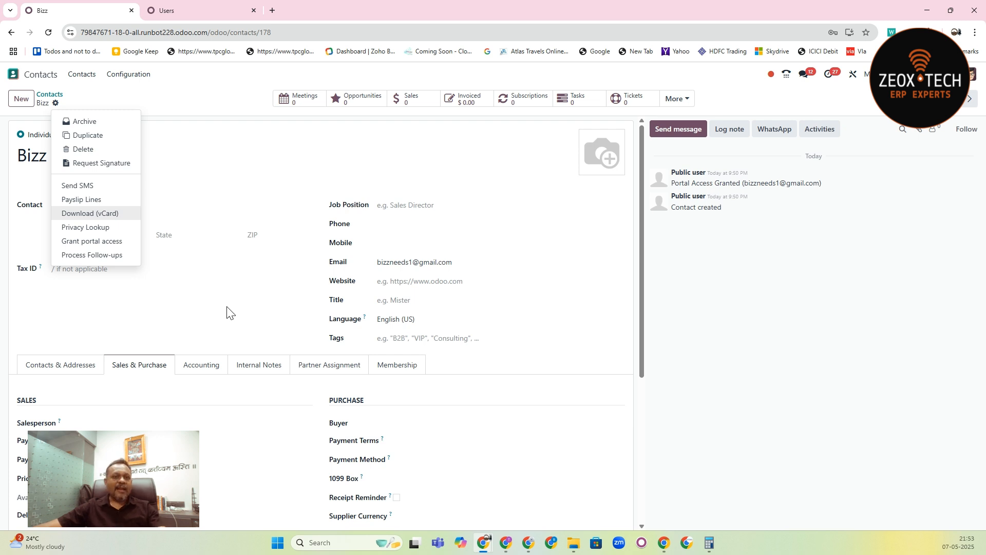
pyautogui.click(28, 120)
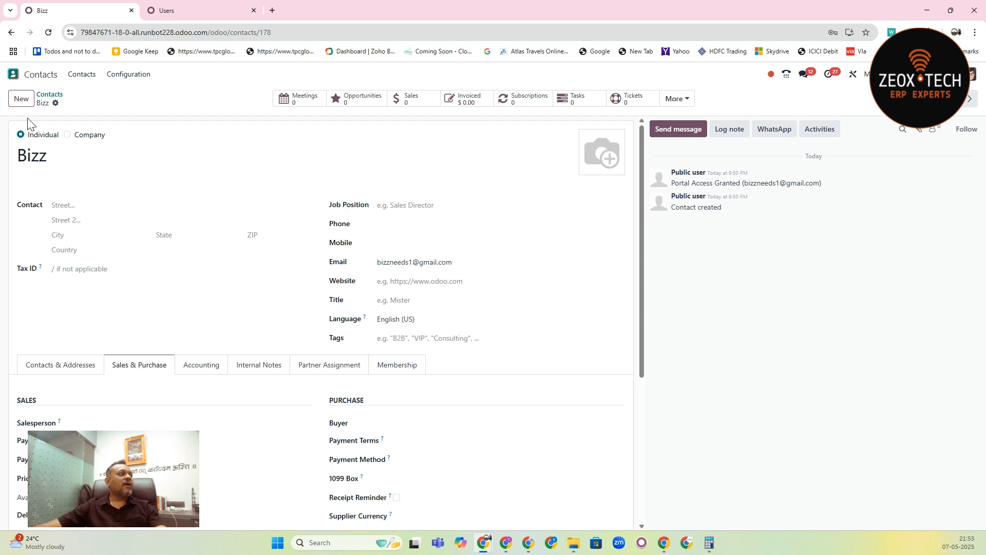
pyautogui.click(59, 102)
pyautogui.click(431, 206)
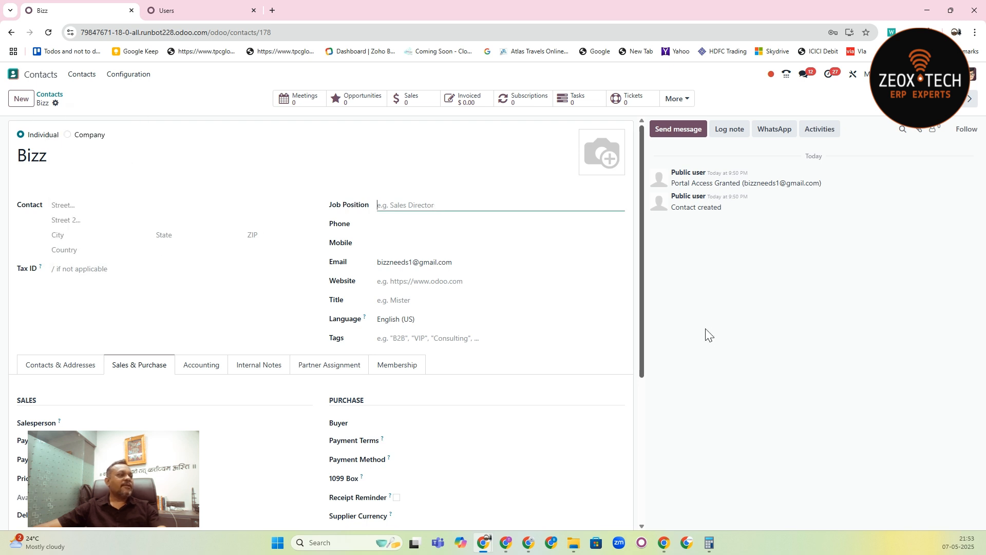
pyautogui.moveTo(645, 265); pyautogui.dragTo(643, 311)
pyautogui.click(62, 288)
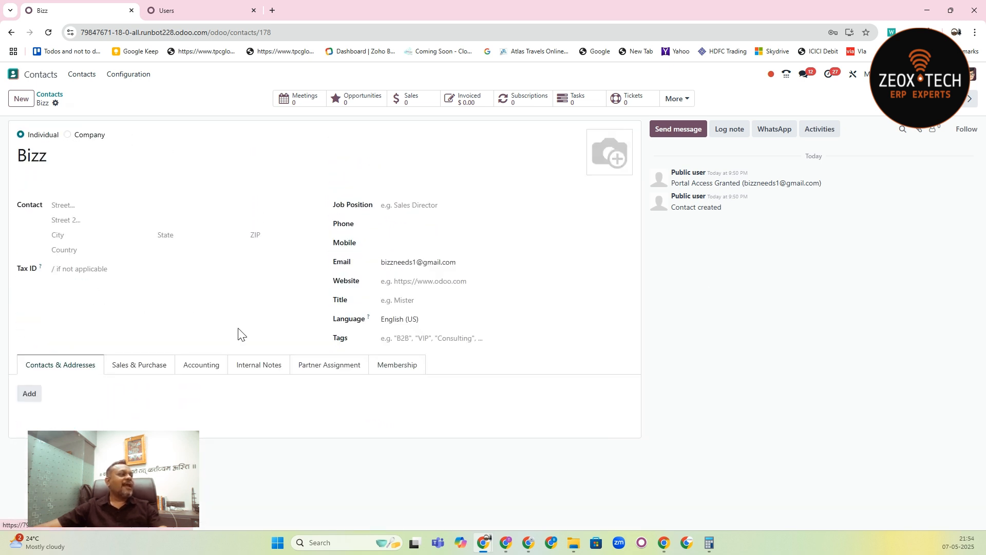
pyautogui.click(259, 366)
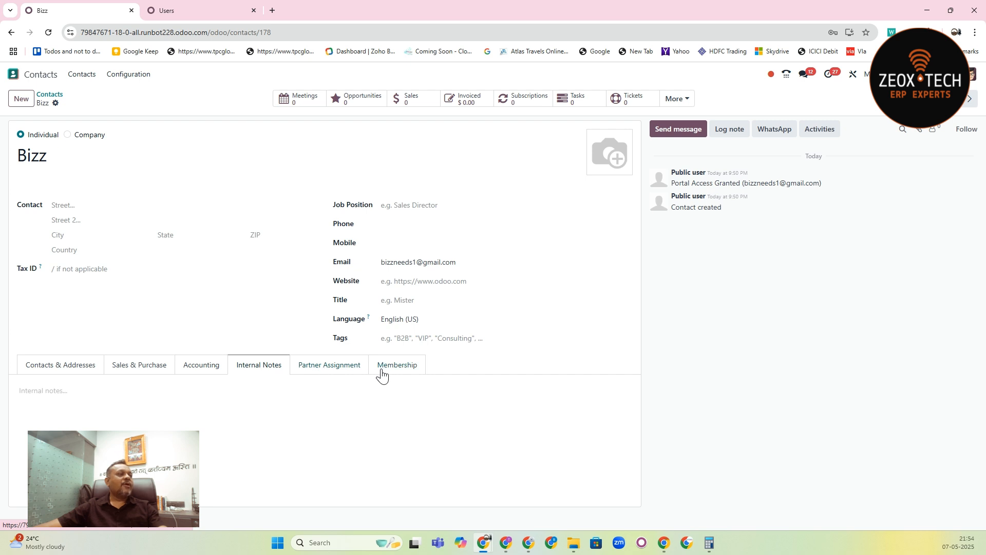
pyautogui.click(343, 366)
pyautogui.moveTo(642, 289); pyautogui.dragTo(659, 351)
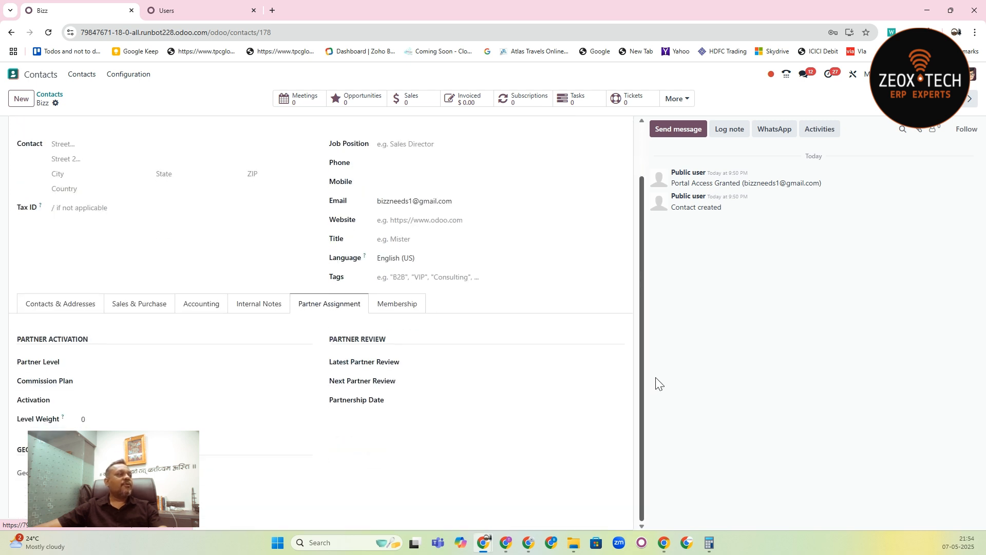
pyautogui.moveTo(659, 385); pyautogui.dragTo(665, 244)
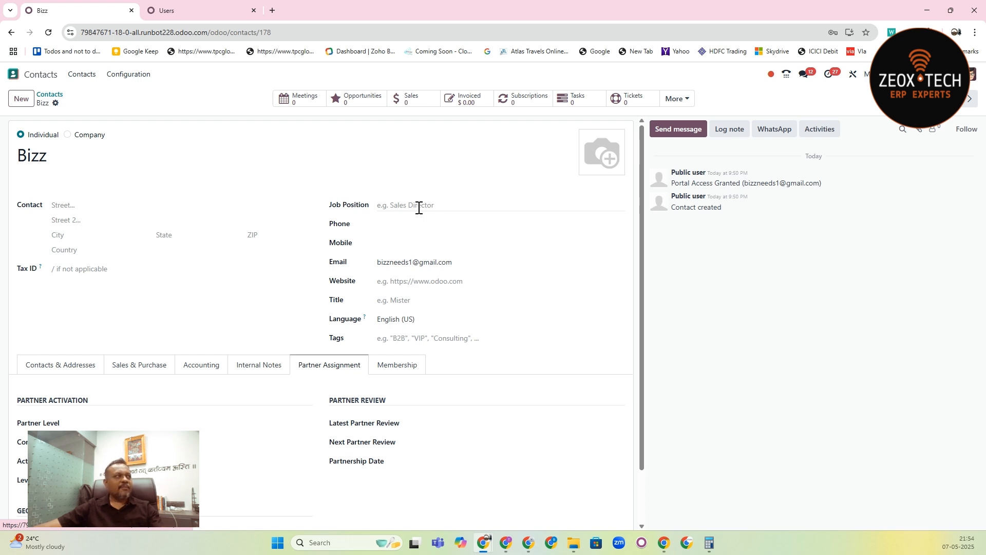
# - Find the Users settings by searching the apps for "user", and open the Bizz user record
pyautogui.click(15, 75)
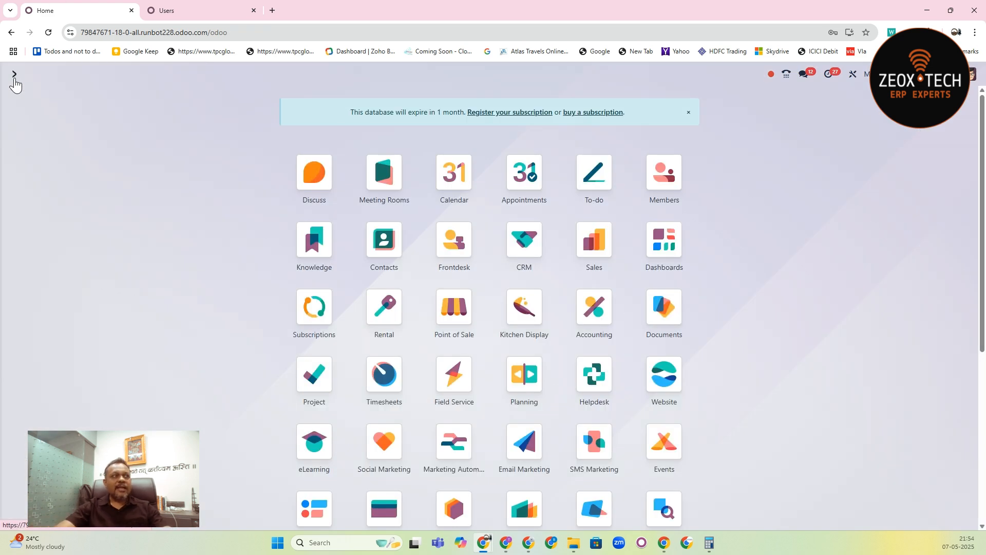
pyautogui.write('user')
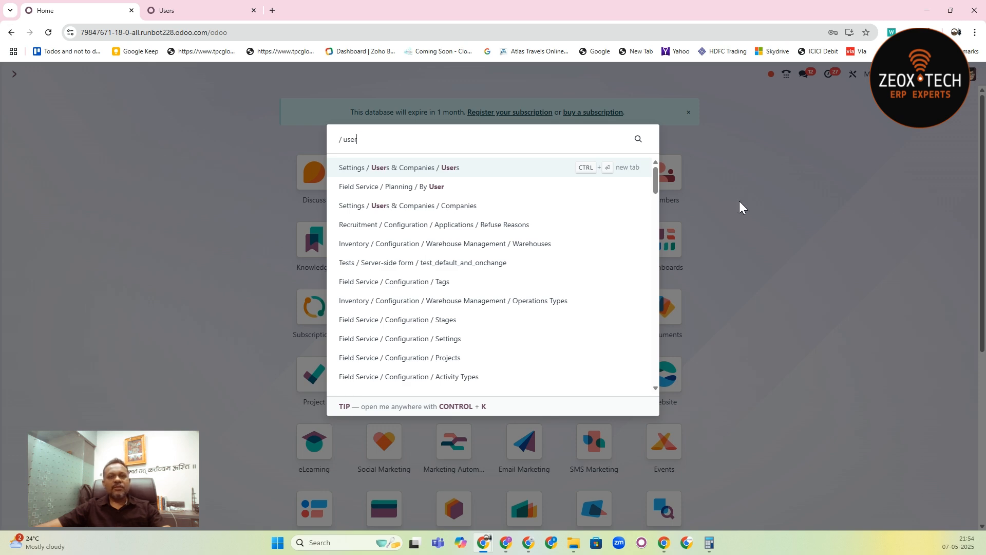
pyautogui.click(553, 175)
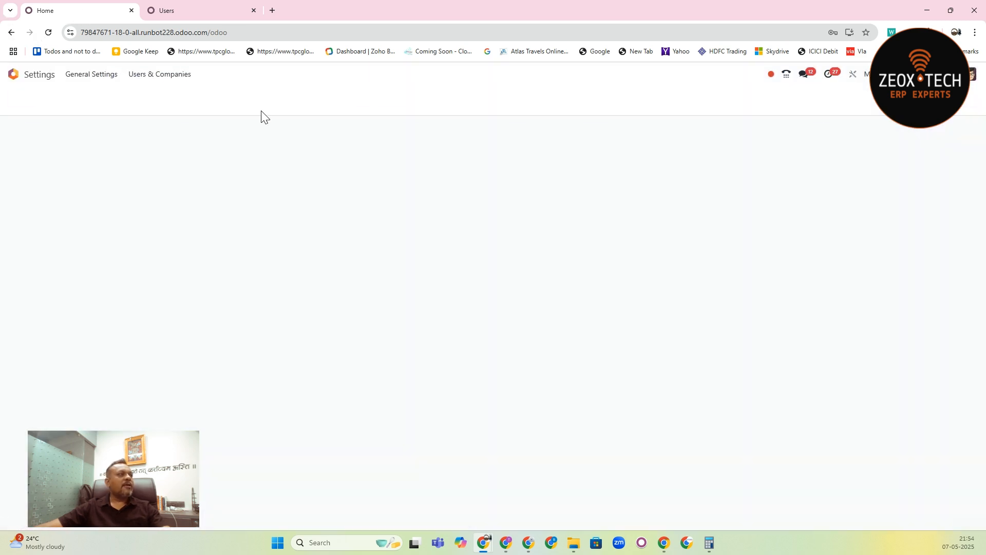
pyautogui.press('BackSpace')
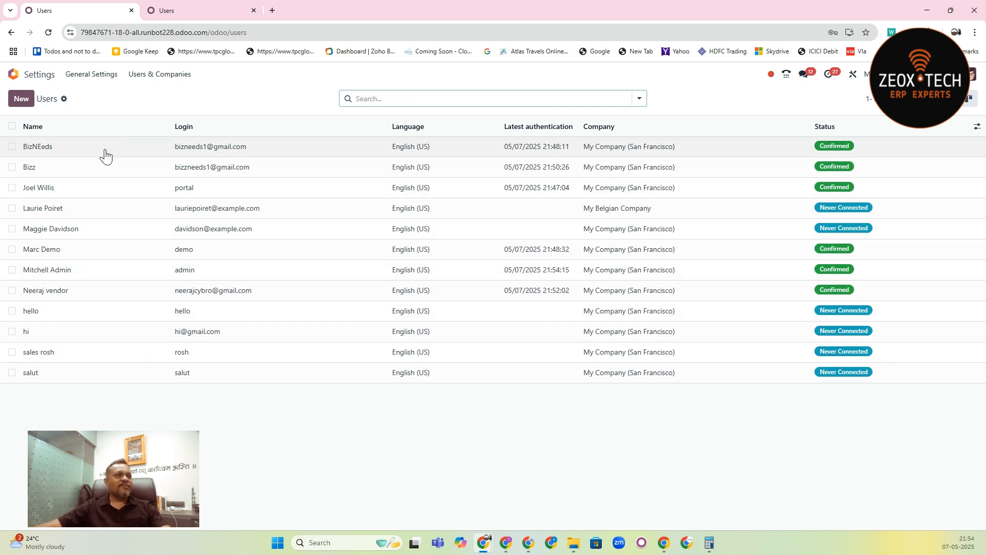
pyautogui.click(78, 172)
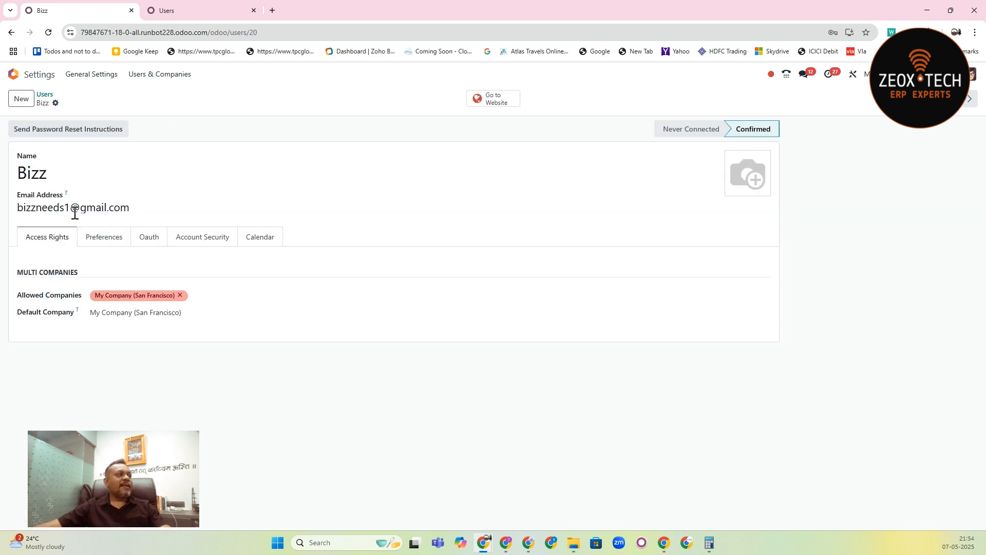
# - Review the Bizz user's preferences, OAuth, account security, calendar and access rights settings
pyautogui.click(109, 240)
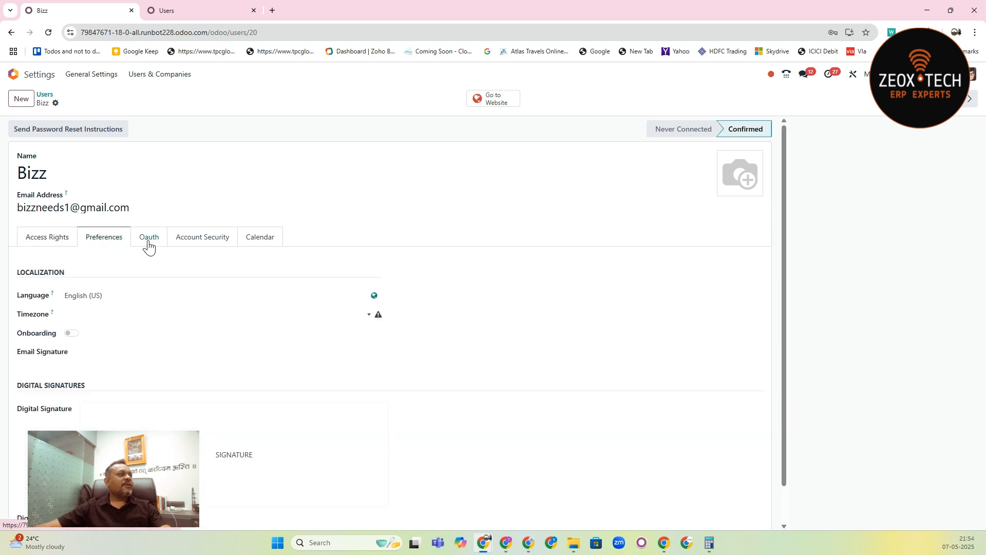
pyautogui.click(149, 242)
pyautogui.click(189, 242)
pyautogui.click(253, 241)
pyautogui.click(55, 243)
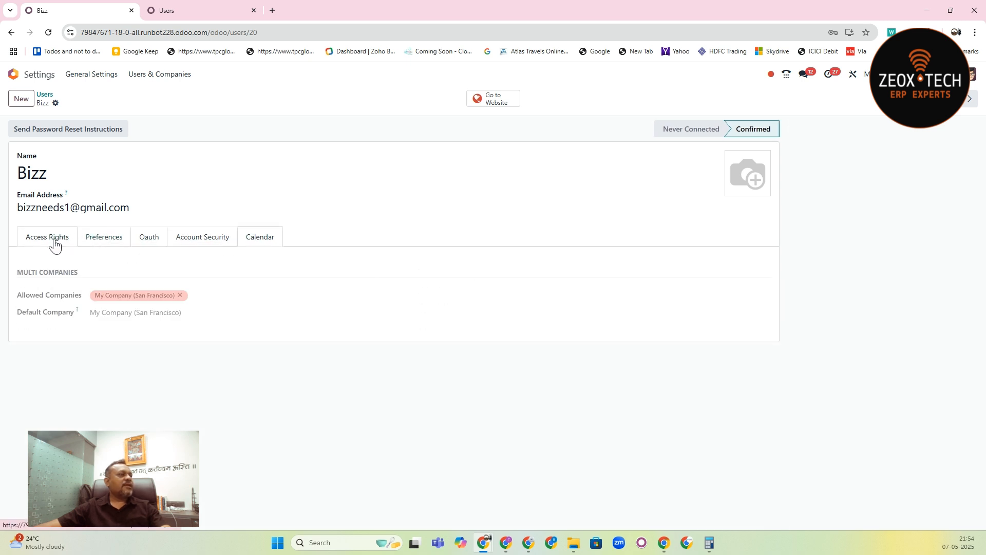
pyautogui.click(126, 245)
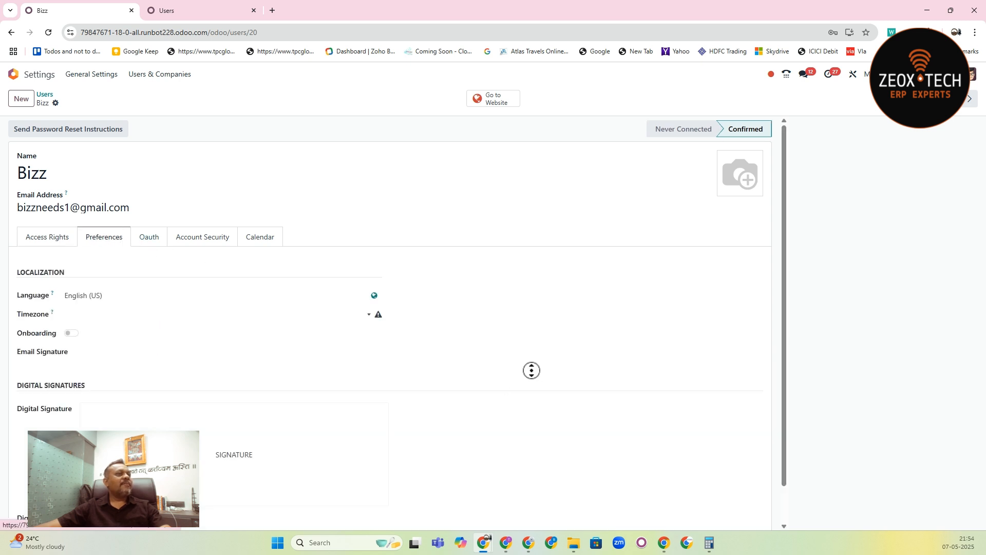
pyautogui.scroll(-1, 534, 374)
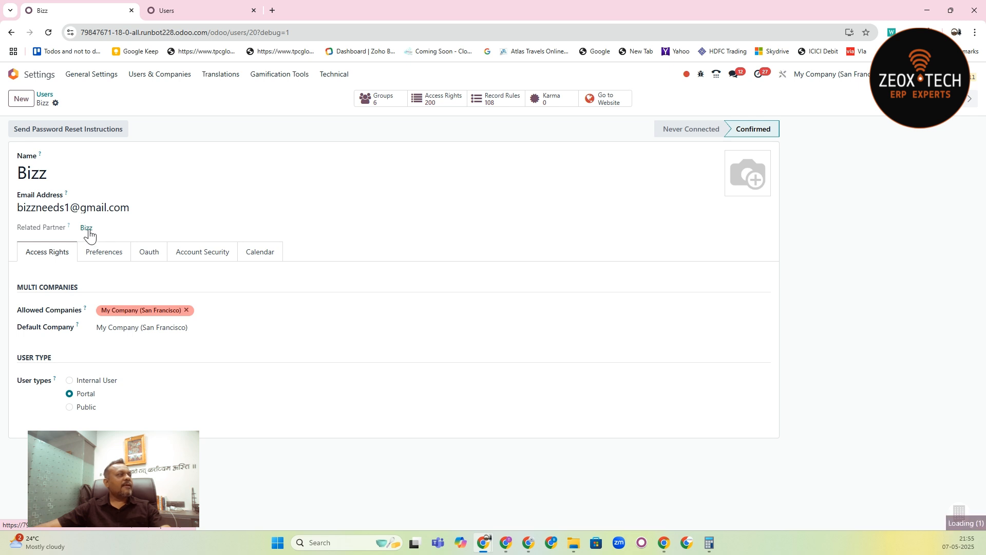
# - Open the Bizz user's related partner record and examine its Sales & Purchase and Accounting details
pyautogui.click(88, 230)
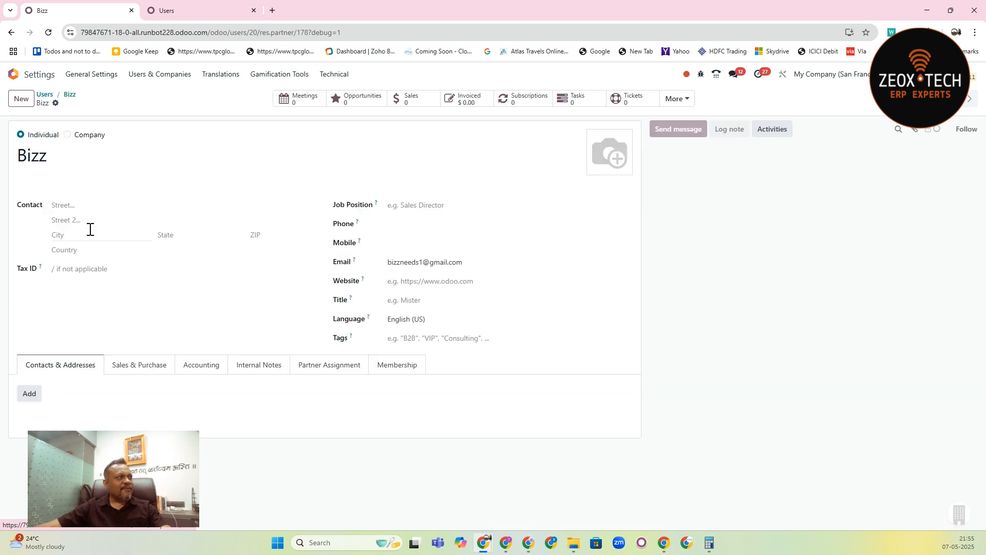
pyautogui.click(139, 369)
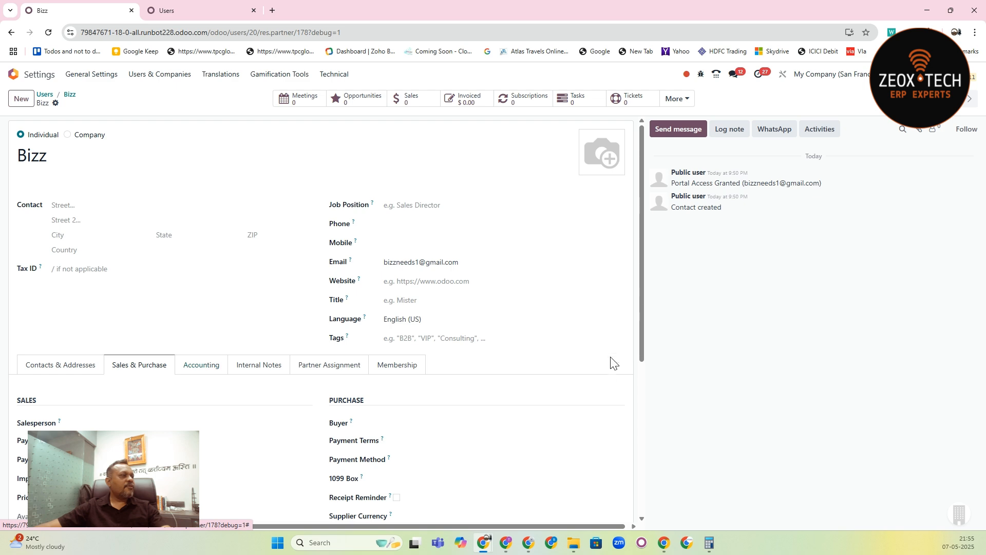
pyautogui.scroll(-4, 646, 395)
pyautogui.scroll(-2, 646, 398)
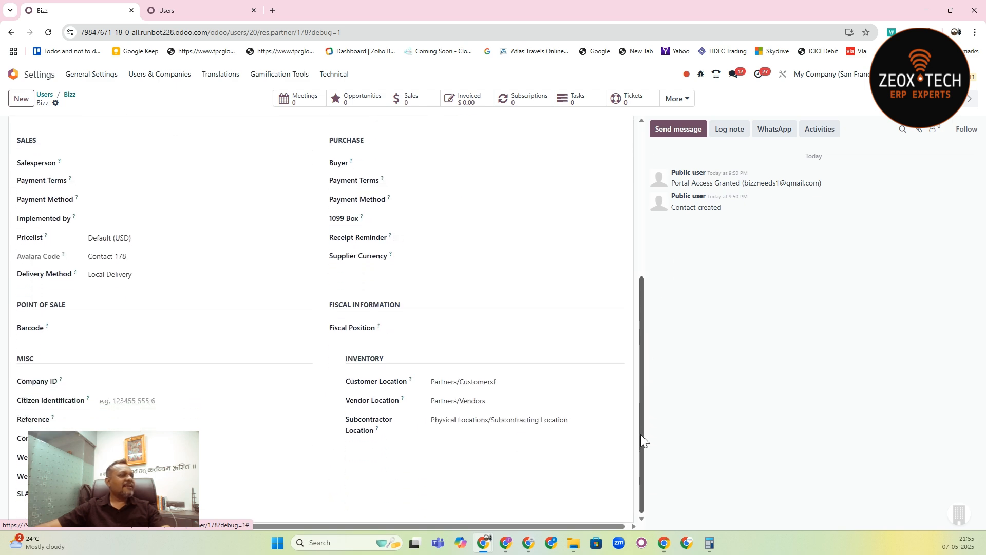
pyautogui.scroll(5, 642, 439)
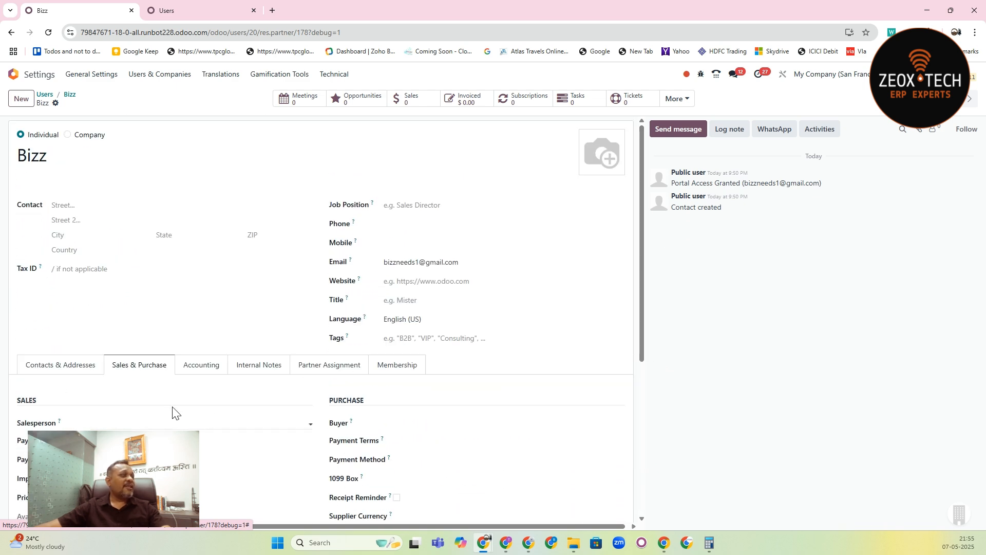
pyautogui.click(204, 370)
pyautogui.scroll(-5, 642, 308)
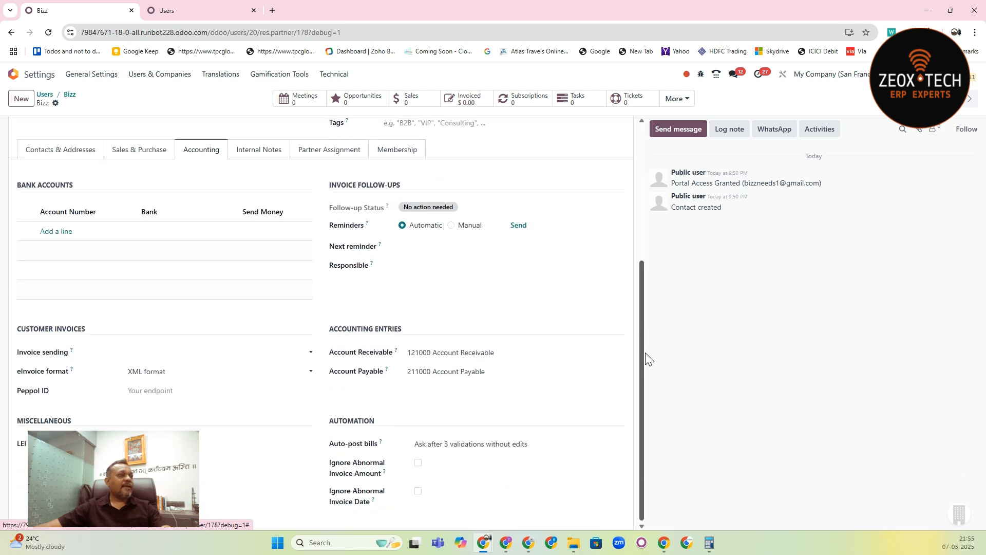
pyautogui.scroll(3, 353, 348)
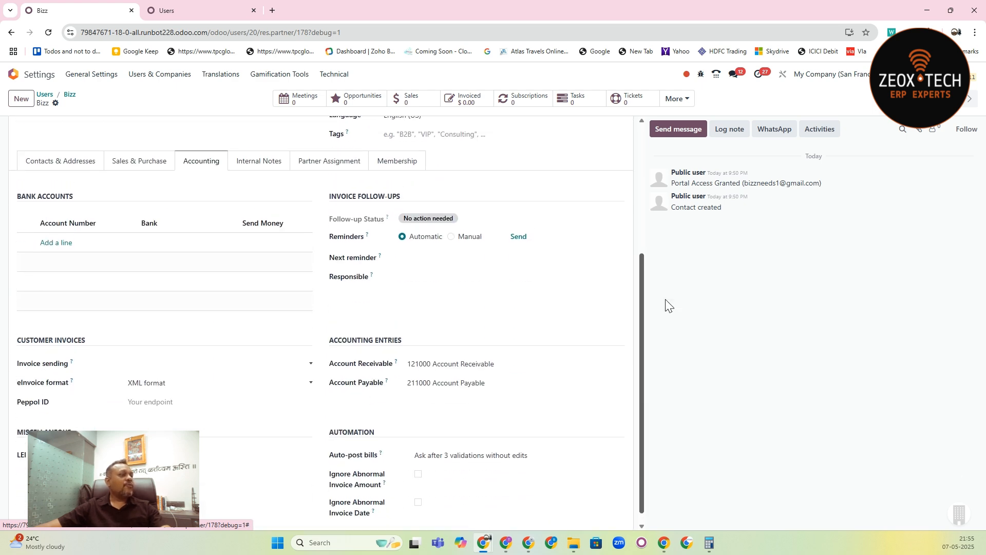
# - Examine the Bizz partner's internal notes, partner assignment, membership, and contacts and addresses details
pyautogui.click(257, 297)
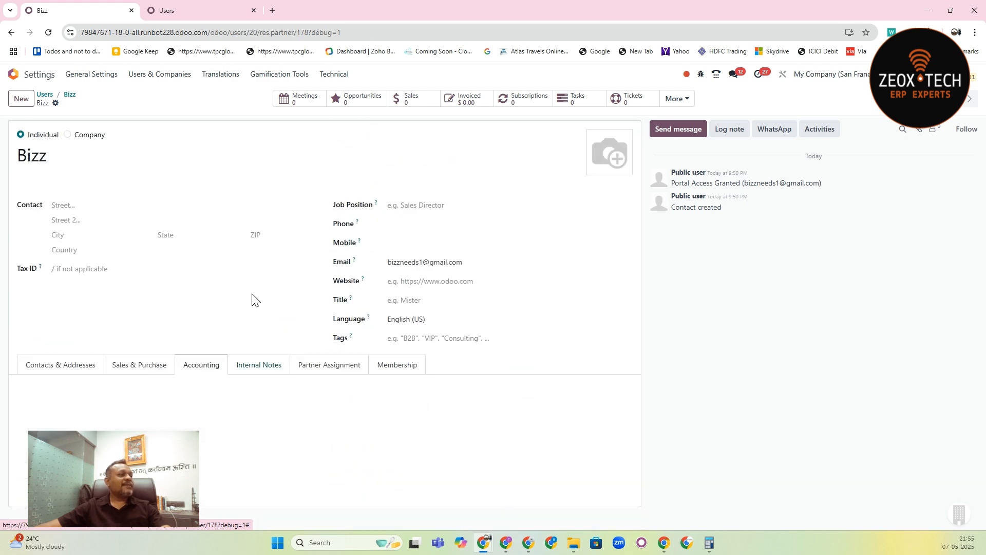
pyautogui.click(348, 373)
pyautogui.scroll(-2, 643, 235)
pyautogui.scroll(2, 655, 384)
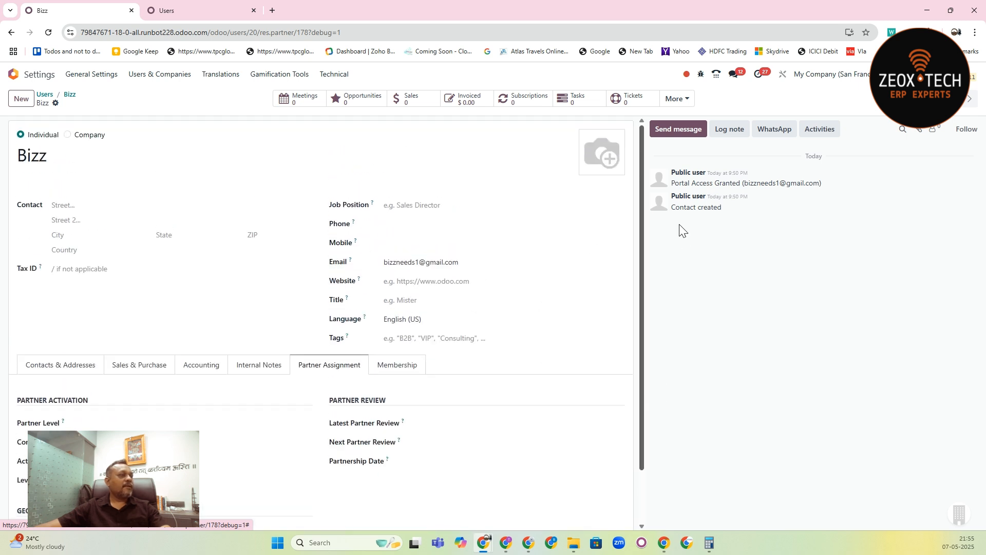
pyautogui.click(403, 364)
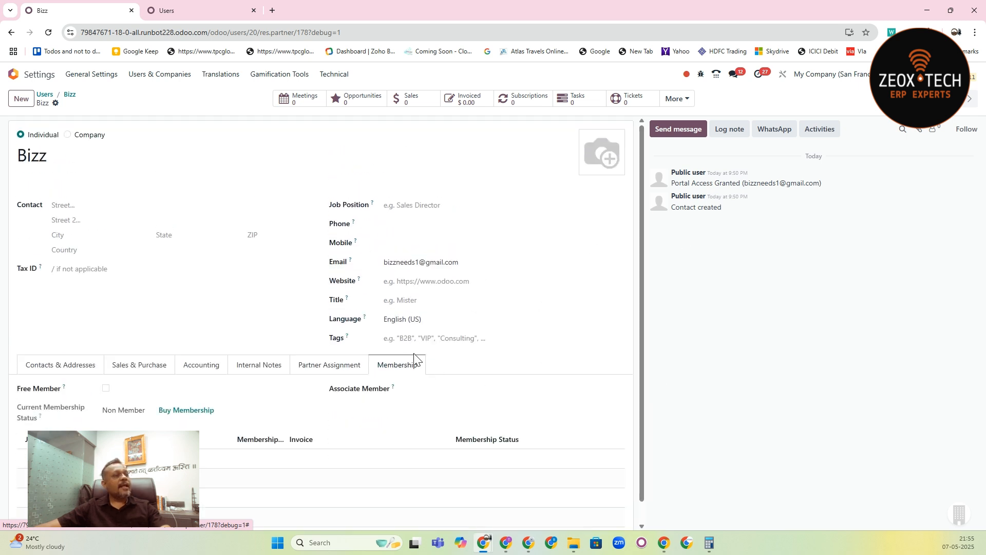
pyautogui.click(41, 376)
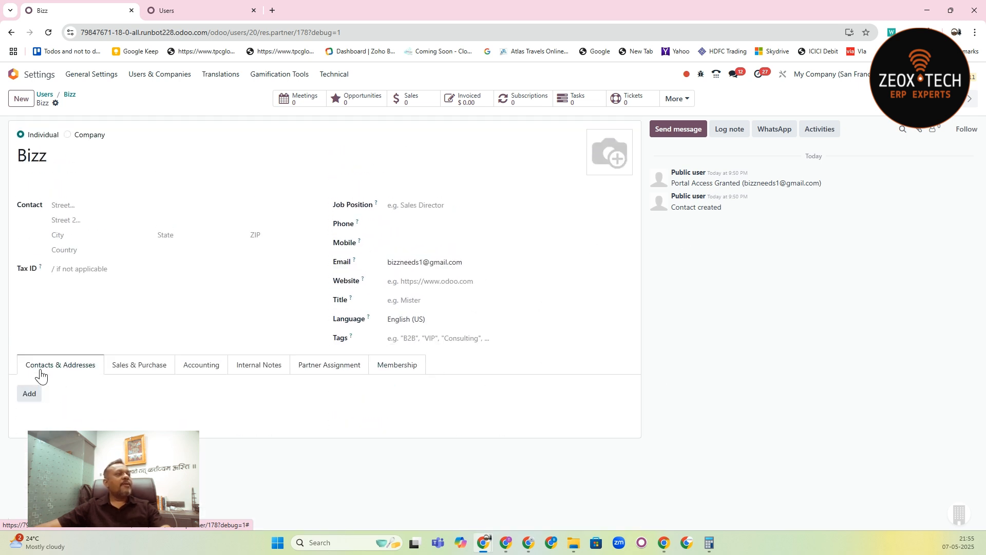
# - Check the Bizz partner's portal access and e-mail in Portal Access Management, and open the contact listed there
pyautogui.click(56, 103)
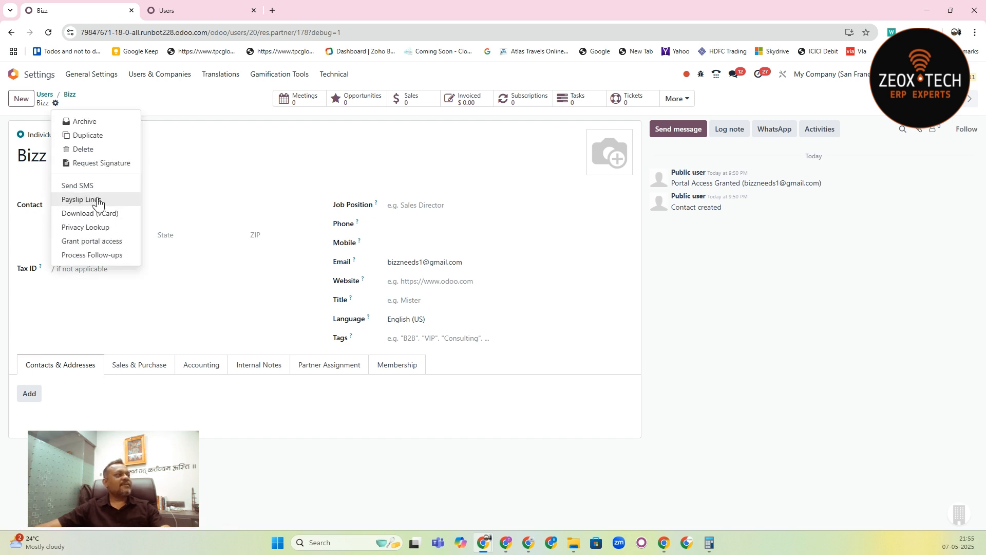
pyautogui.click(109, 242)
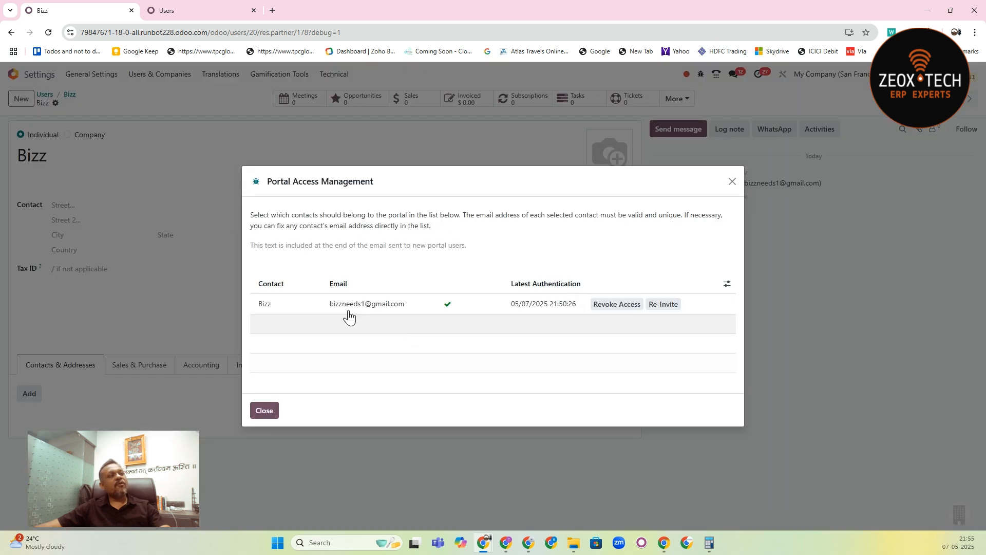
pyautogui.click(361, 306)
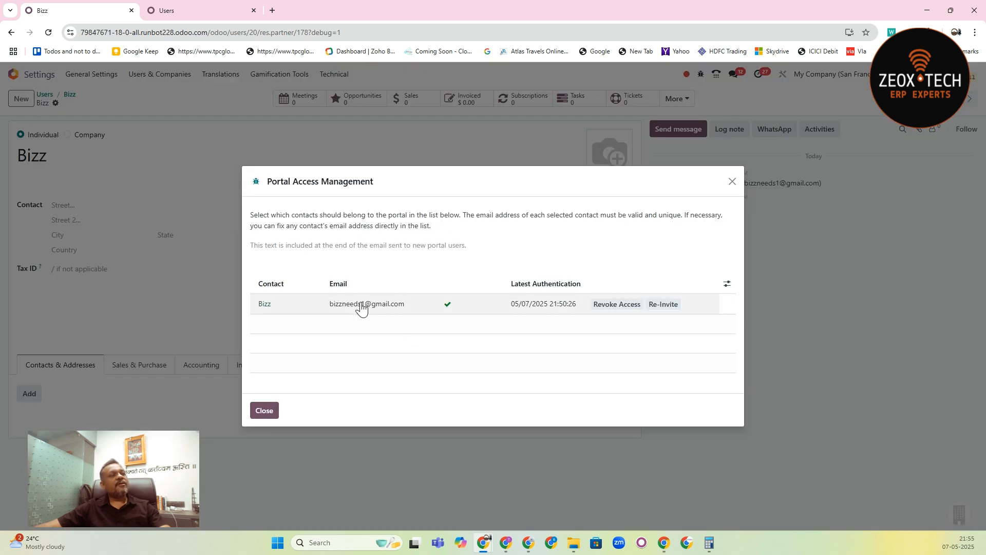
pyautogui.tripleClick(365, 303)
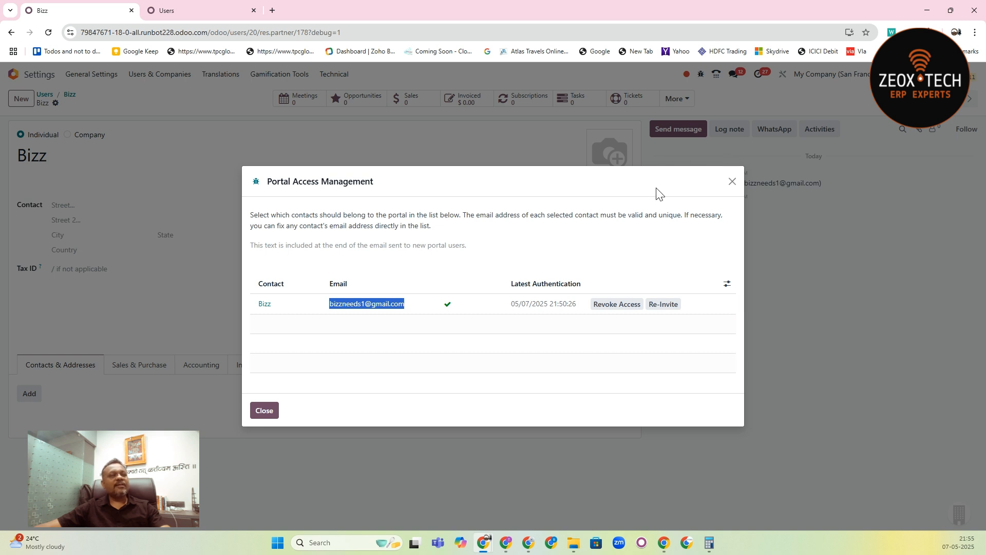
pyautogui.click(264, 308)
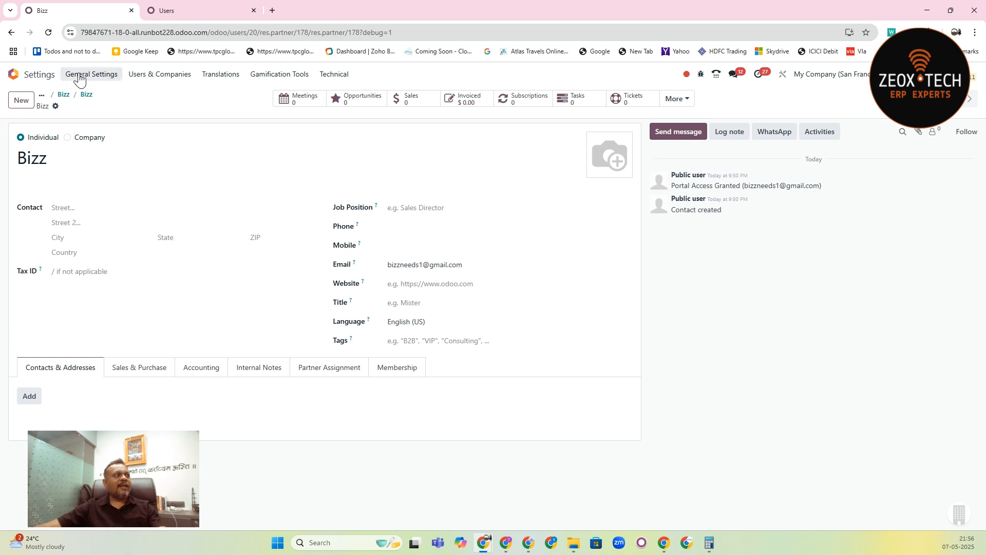
# - Return to the app list, open Contacts, search for "bizz" and open the Bizz contact
pyautogui.click(63, 95)
pyautogui.click(45, 95)
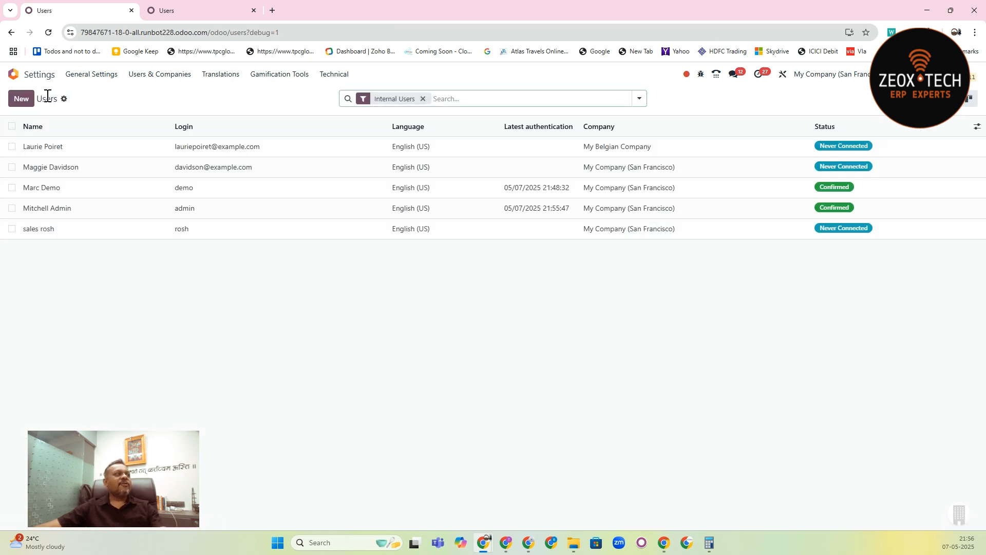
pyautogui.click(16, 75)
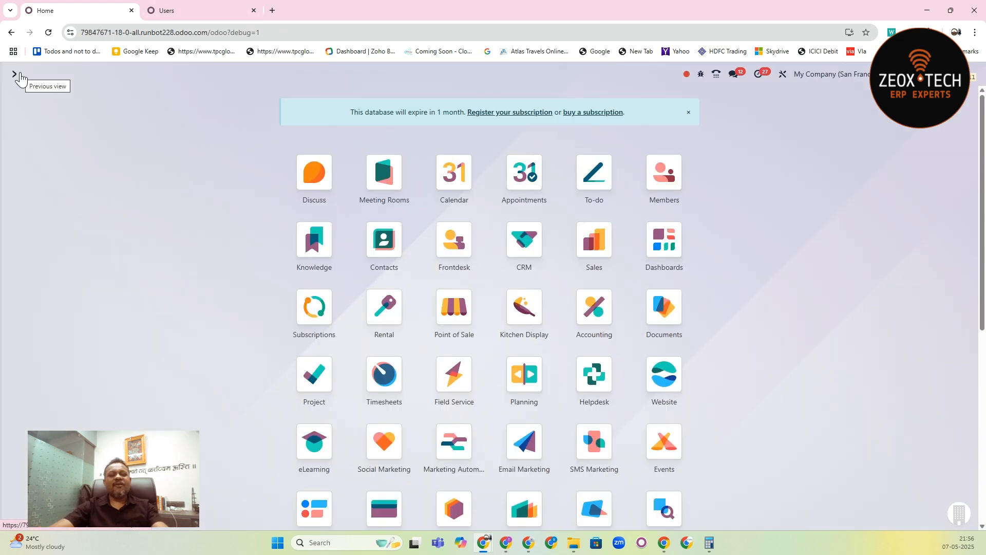
pyautogui.write('conta')
pyautogui.press('Return')
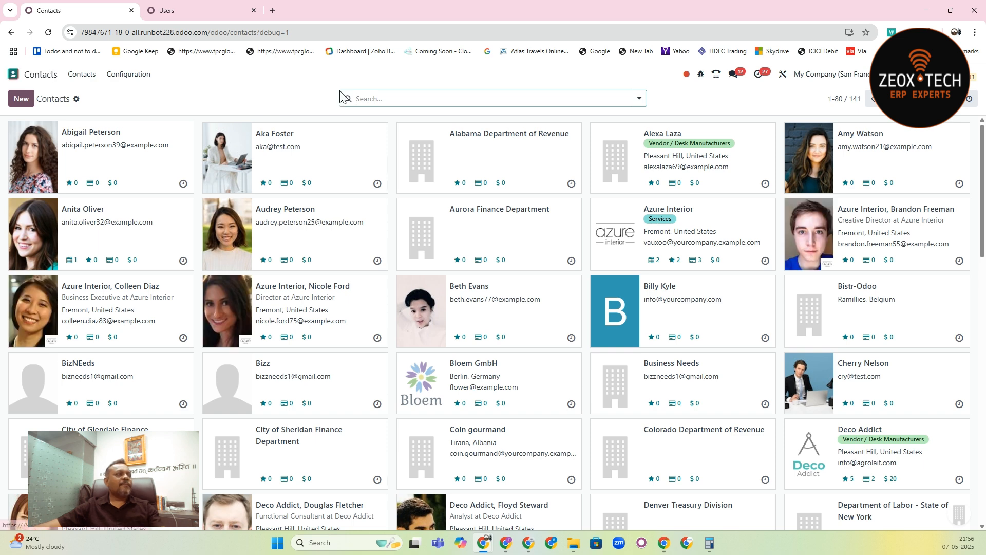
pyautogui.write('bizz')
pyautogui.press('Return')
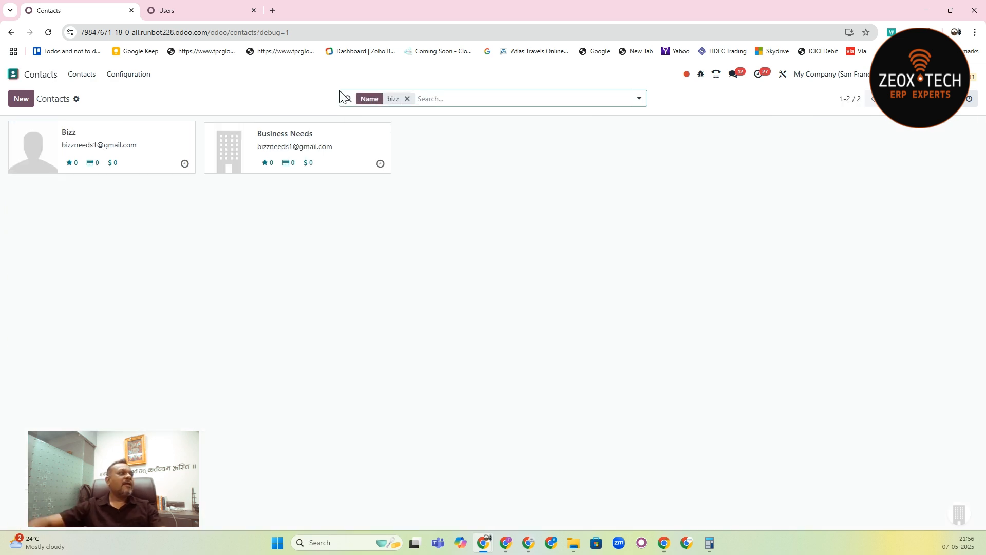
pyautogui.click(157, 140)
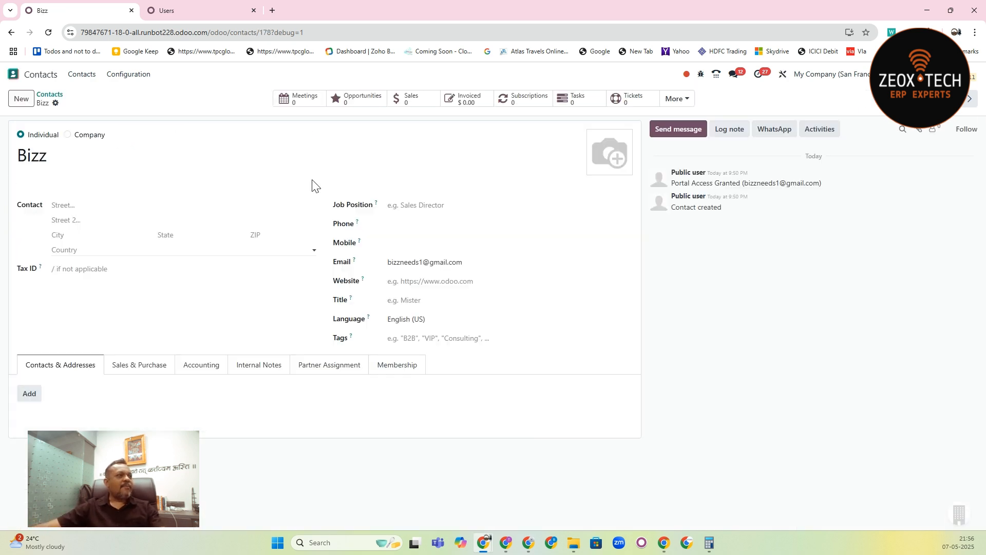
# - Start a signature request from the Bizz contact using the Rental Agreement template
pyautogui.click(57, 103)
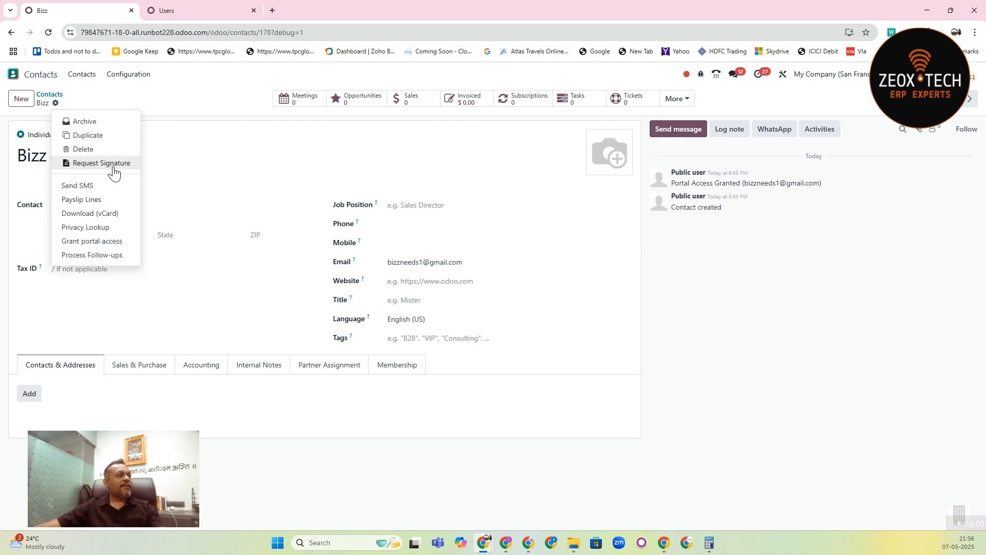
pyautogui.click(102, 163)
pyautogui.click(338, 222)
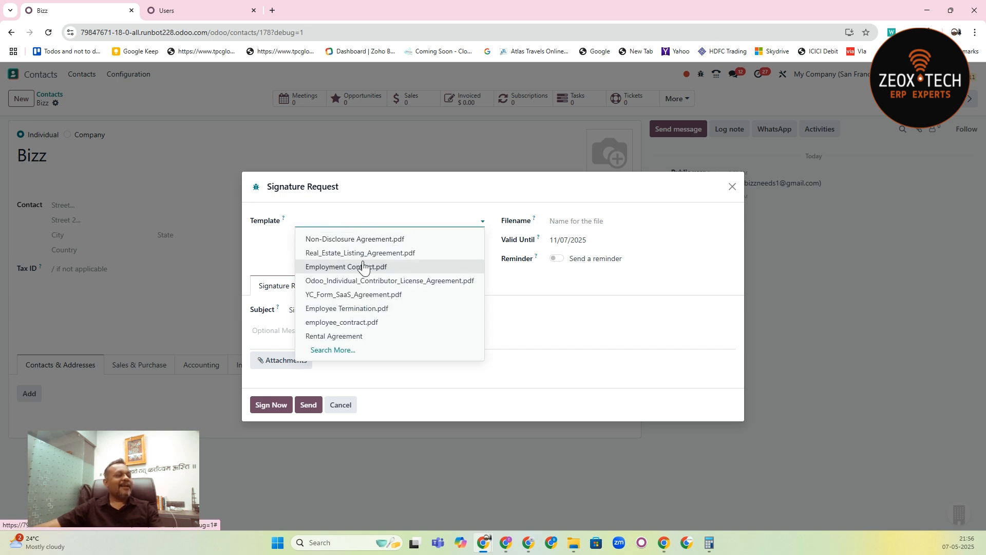
pyautogui.click(362, 337)
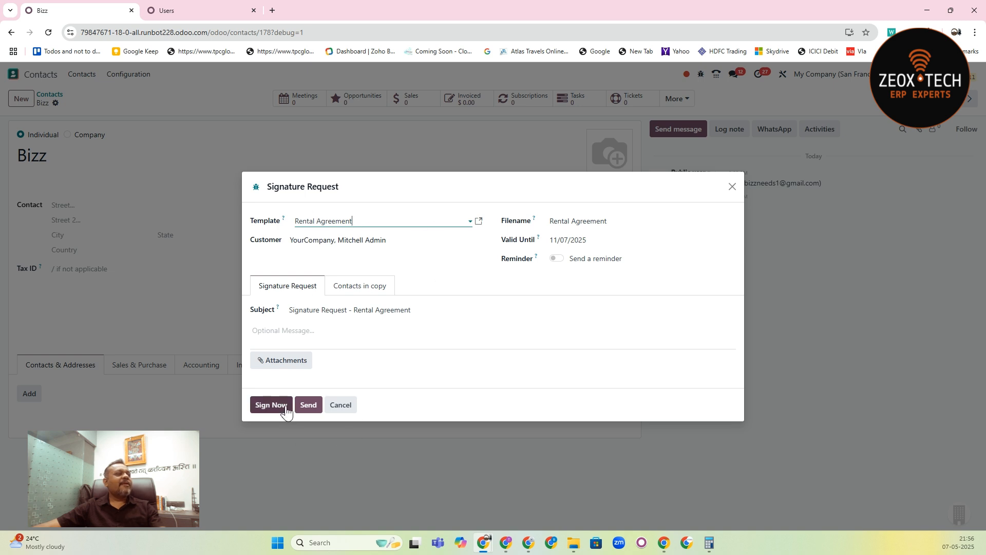
# - Look up "bizz" as the request's customer, view the full search list, and discard the Rental Agreement signature request
pyautogui.click(409, 238)
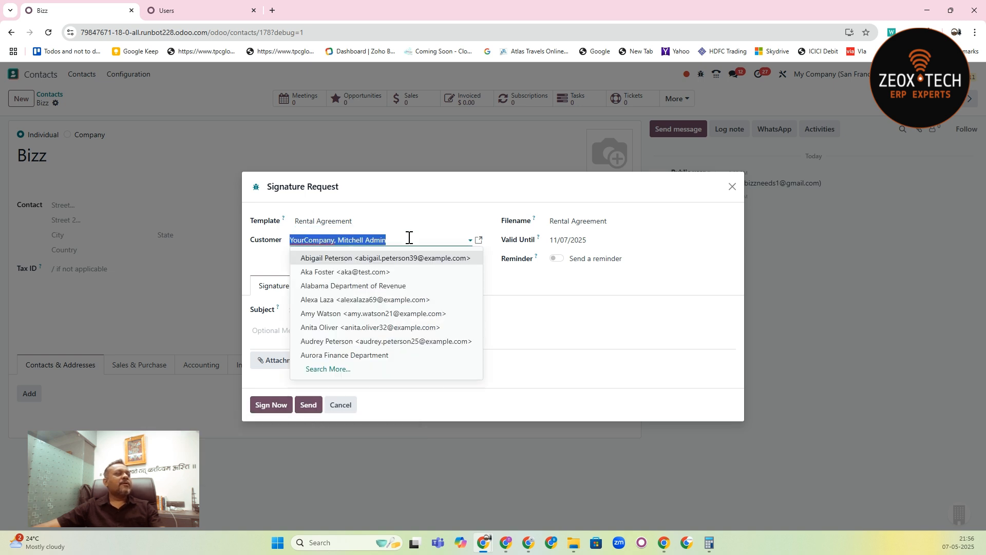
pyautogui.write('bizz')
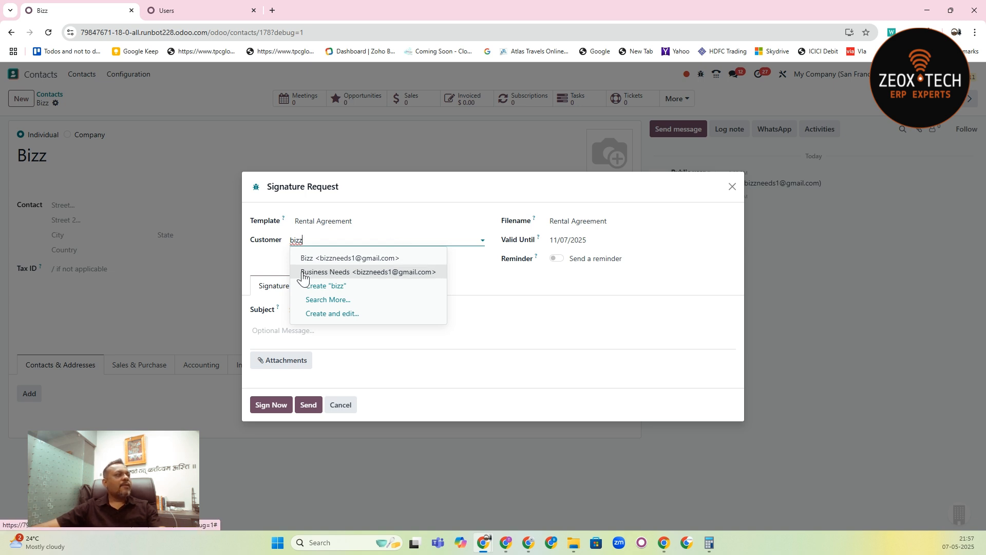
pyautogui.moveTo(436, 194)
pyautogui.mouseDown()
pyautogui.moveTo(465, 263)
pyautogui.moveTo(515, 273)
pyautogui.moveTo(482, 159)
pyautogui.mouseUp()
pyautogui.click(387, 204)
pyautogui.write('bizz')
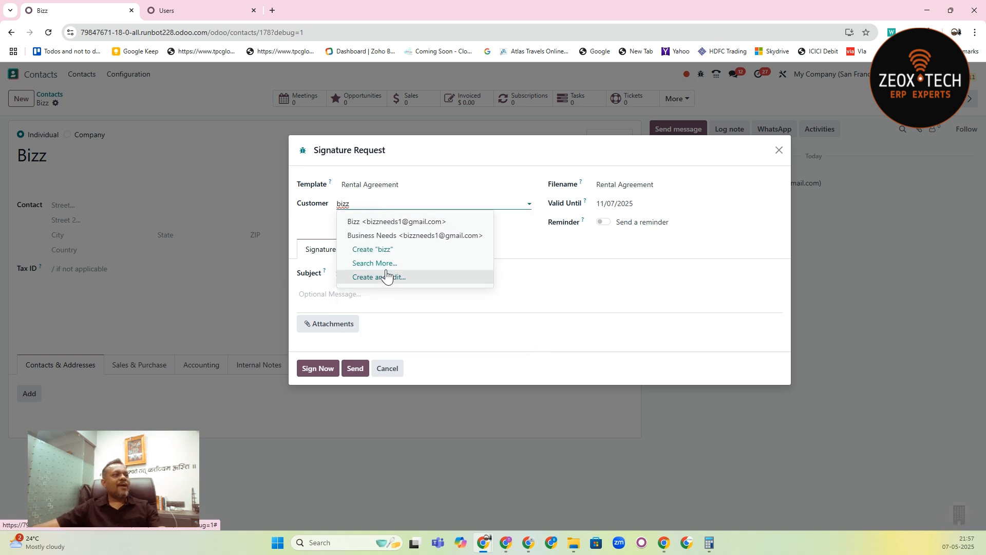
pyautogui.click(379, 264)
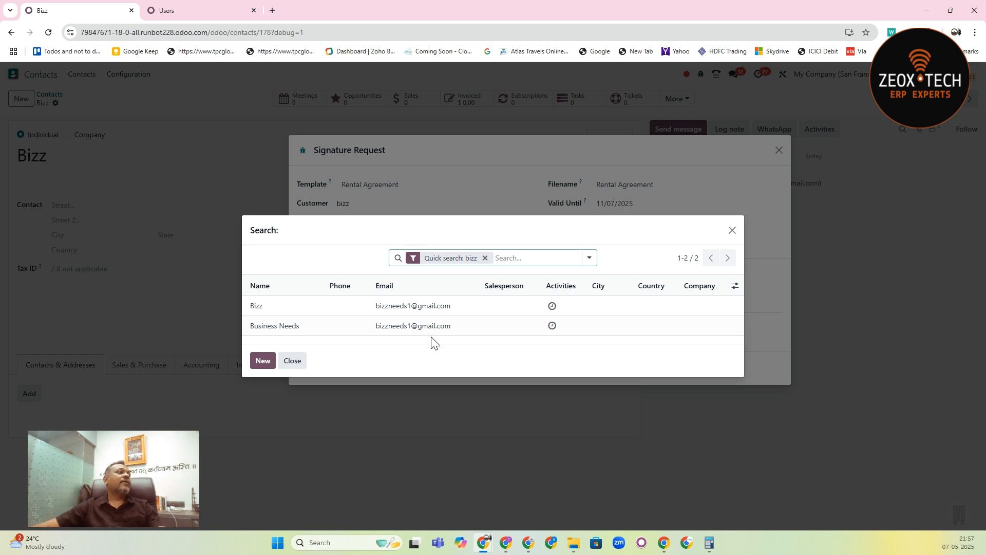
pyautogui.click(732, 230)
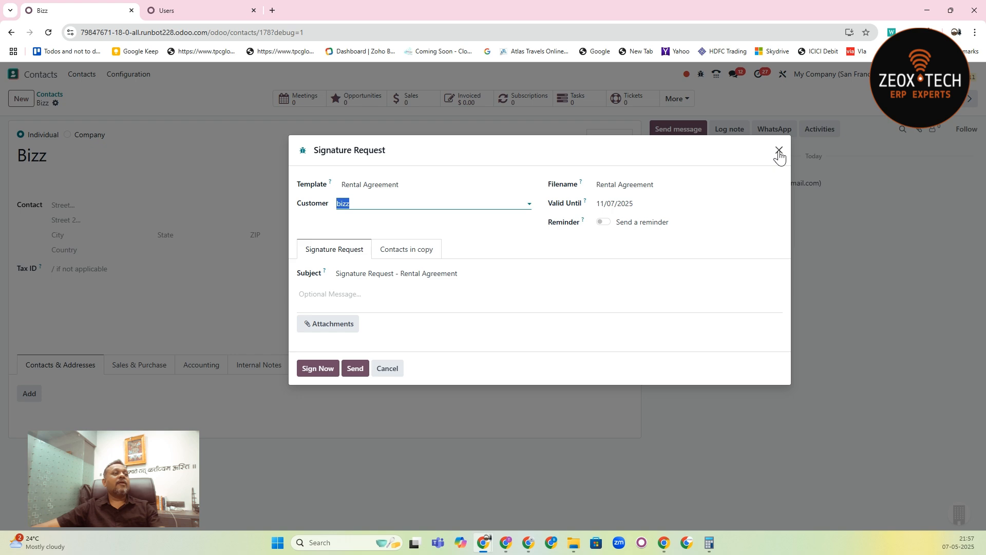
pyautogui.click(779, 153)
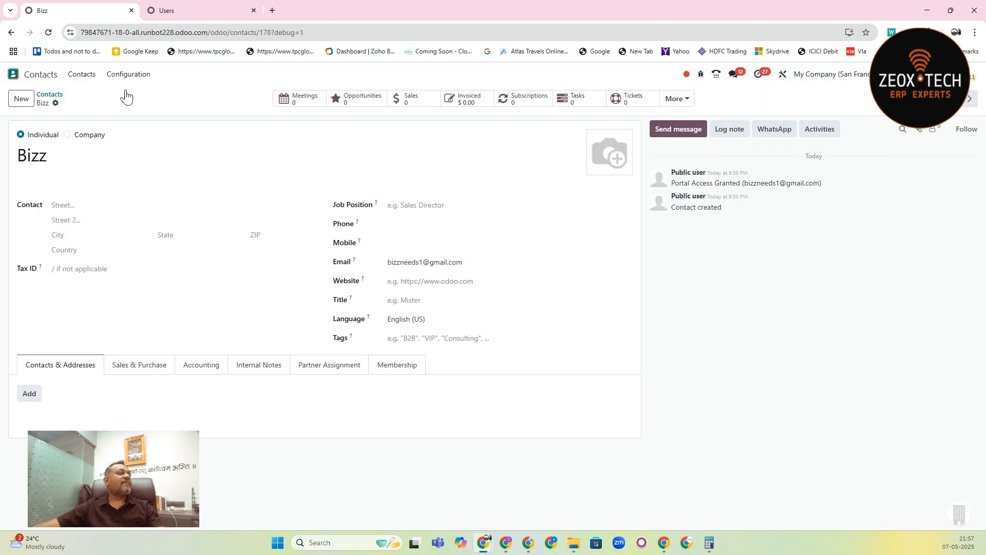
# - Reload the Users list in the other browser tab, remove the Internal Users filter and open the Bizz user
pyautogui.click(205, 10)
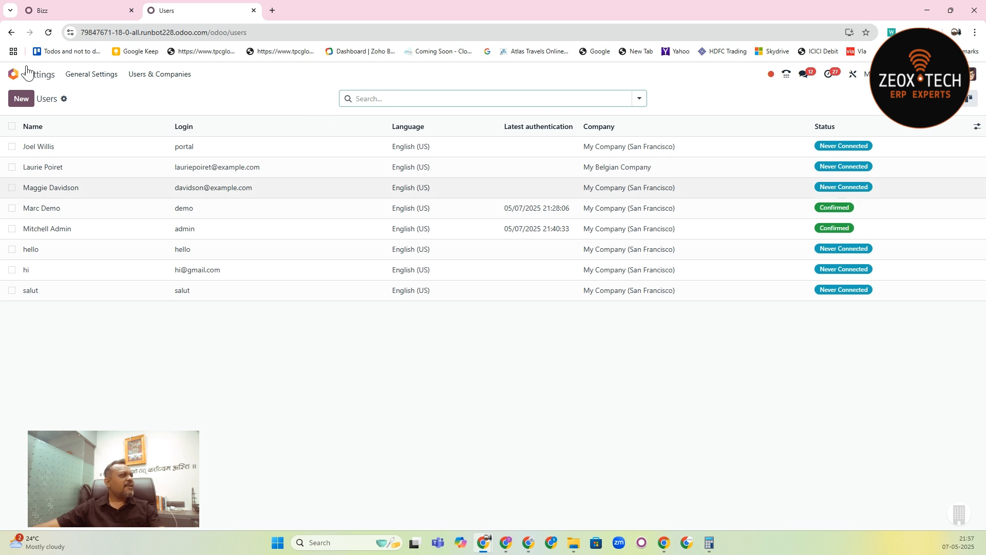
pyautogui.click(48, 33)
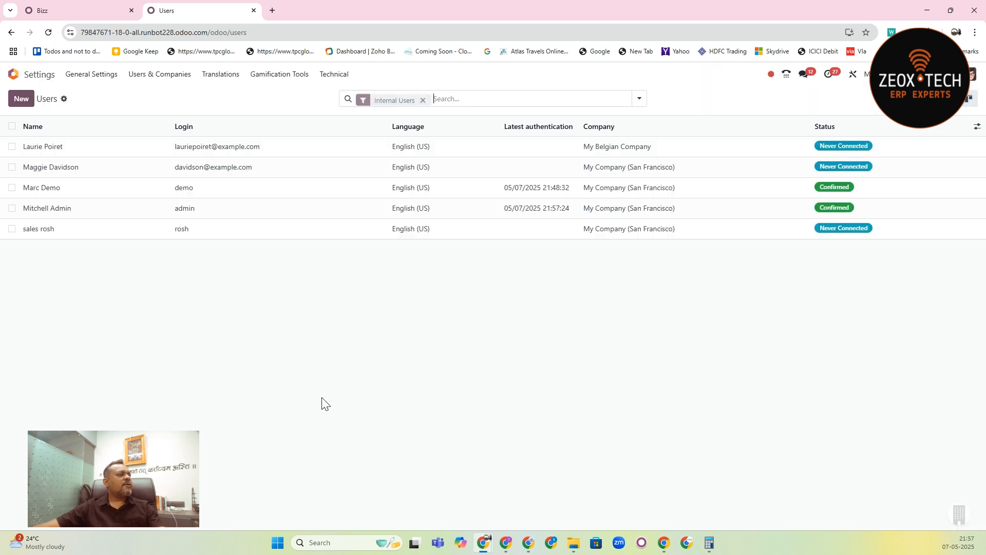
pyautogui.click(423, 99)
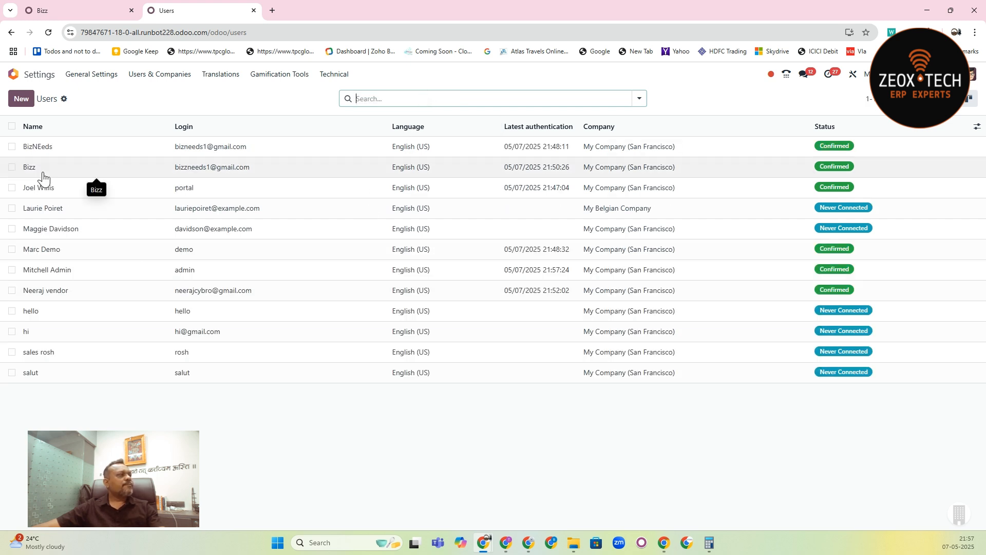
pyautogui.click(43, 173)
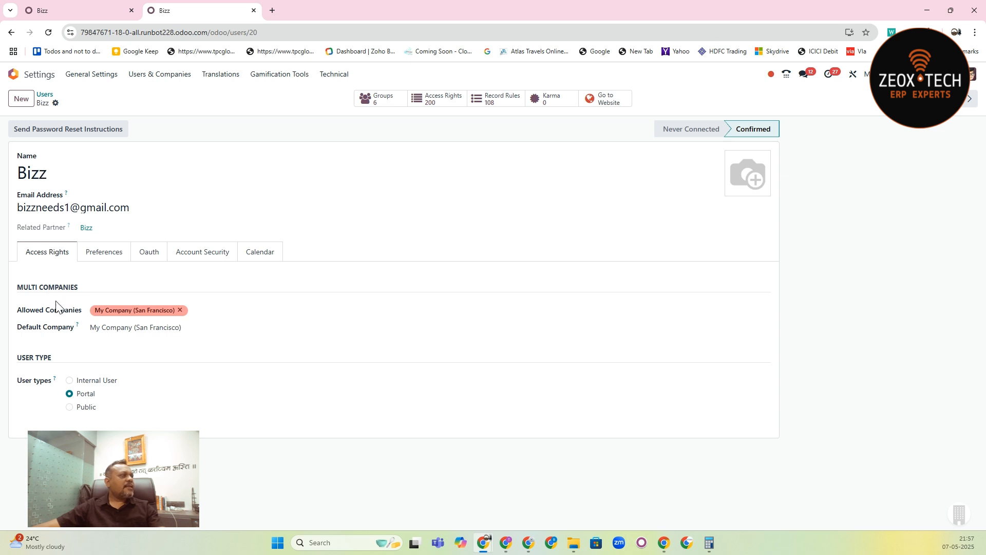
# - Compare the Bizz contact with the Bizz user's related partner record
pyautogui.click(90, 9)
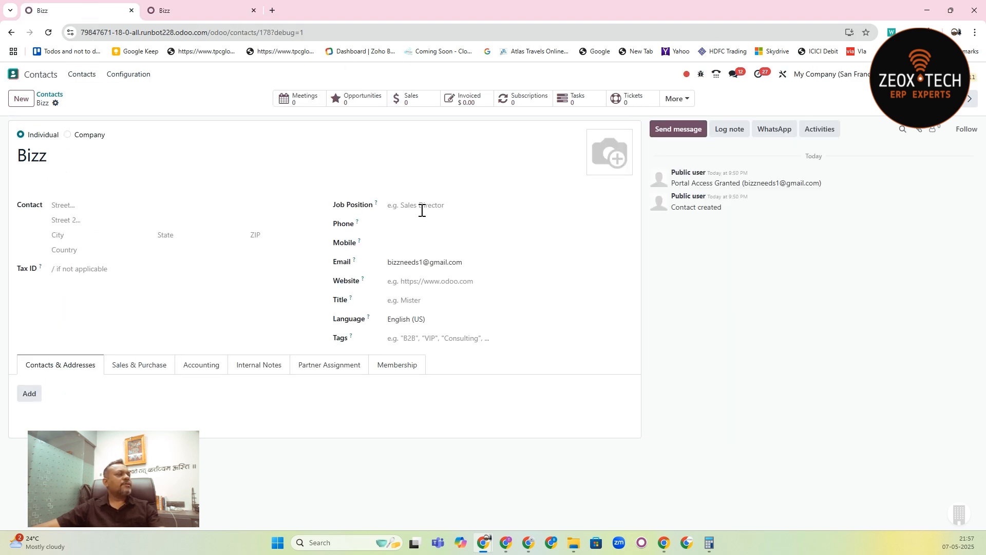
pyautogui.click(200, 11)
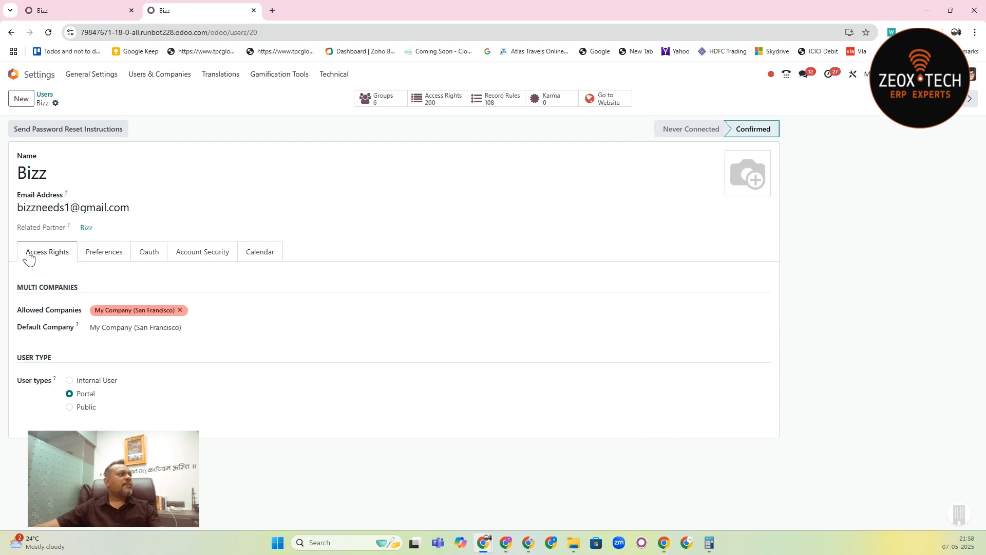
pyautogui.click(85, 228)
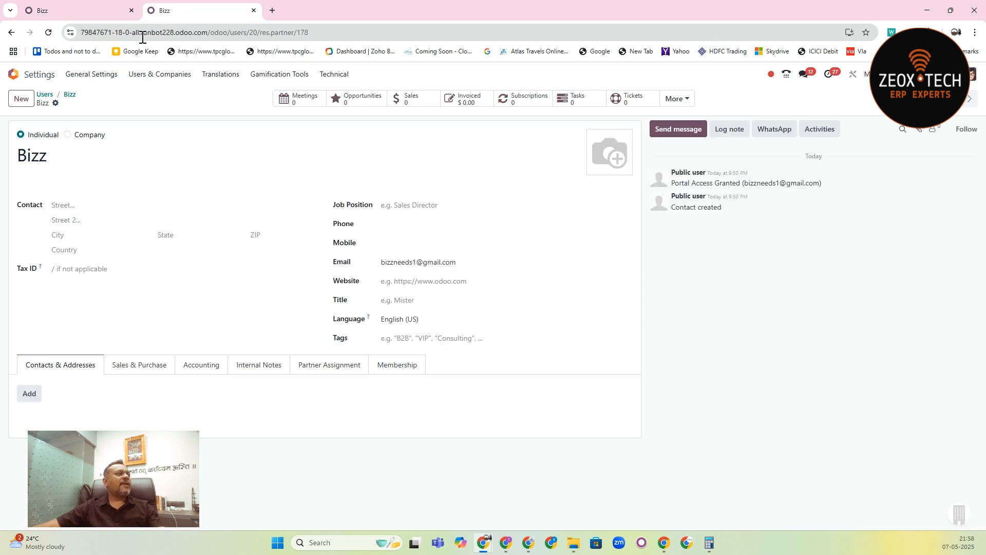
pyautogui.click(51, 8)
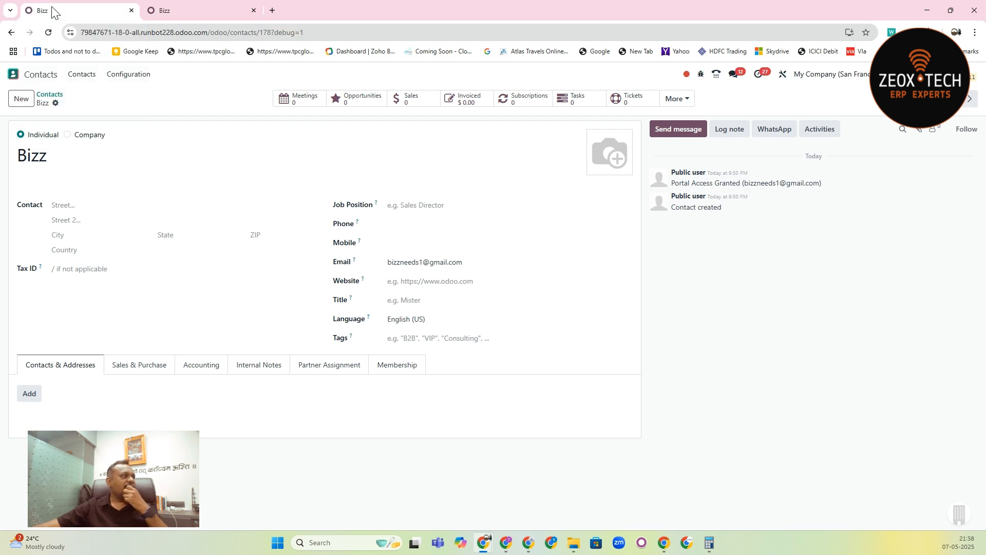
# - Reload the Bizz contact and start a signature request with the Non-Disclosure Agreement.pdf template, looking up "biz" as the customer
pyautogui.click(49, 33)
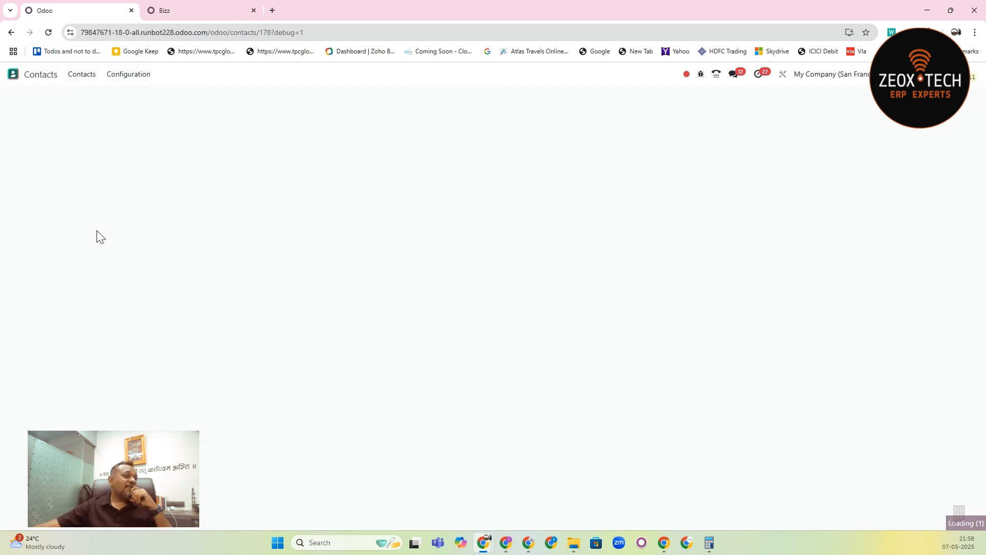
pyautogui.click(56, 102)
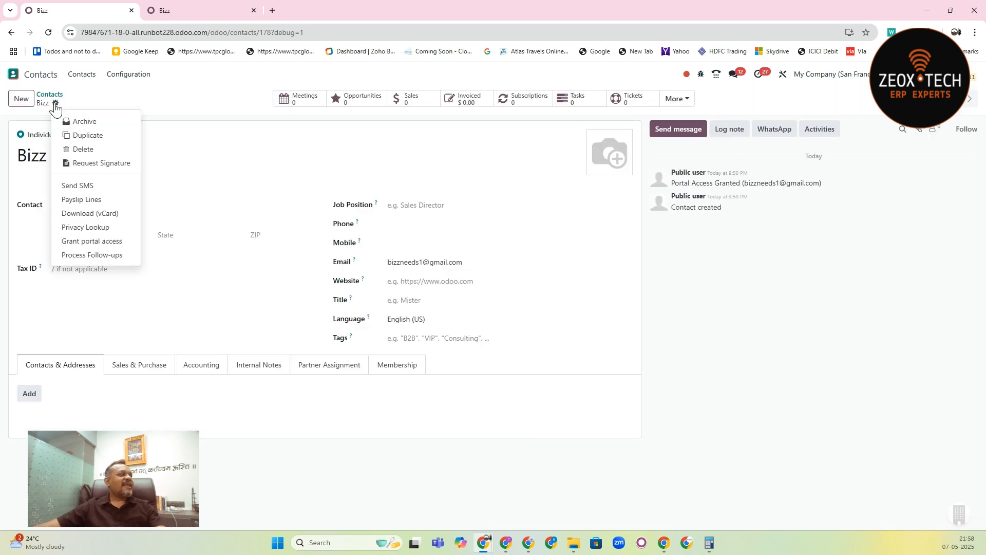
pyautogui.click(94, 165)
pyautogui.click(357, 222)
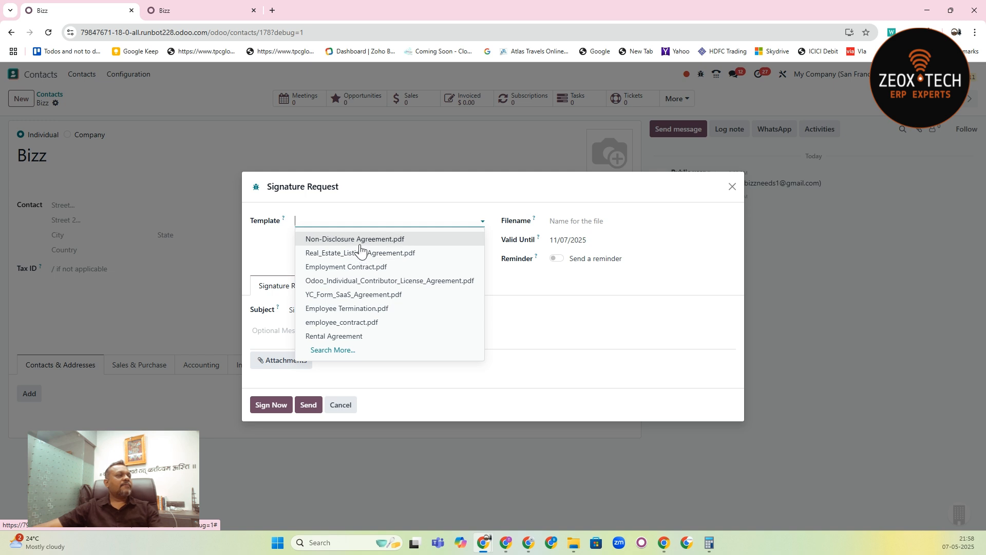
pyautogui.click(359, 245)
pyautogui.click(351, 229)
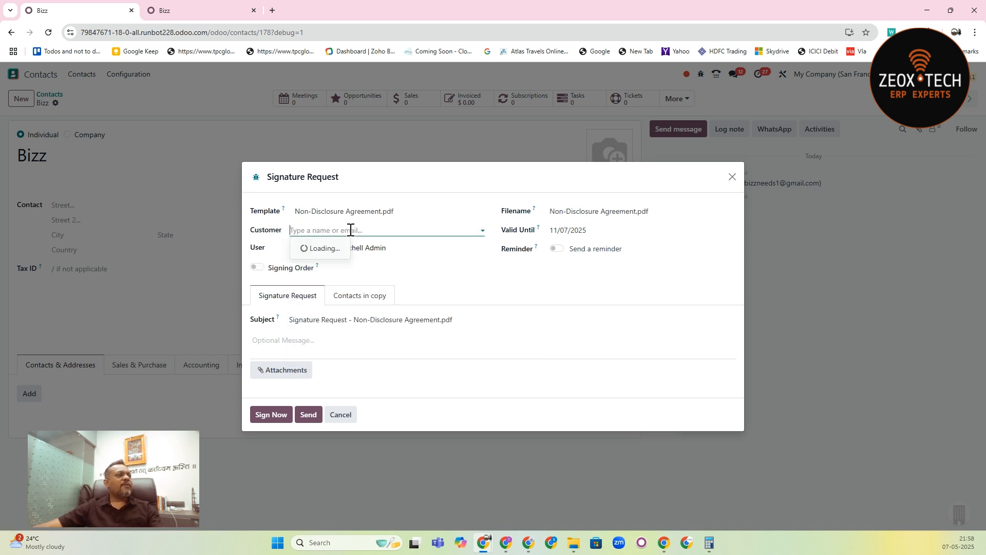
pyautogui.write('biz')
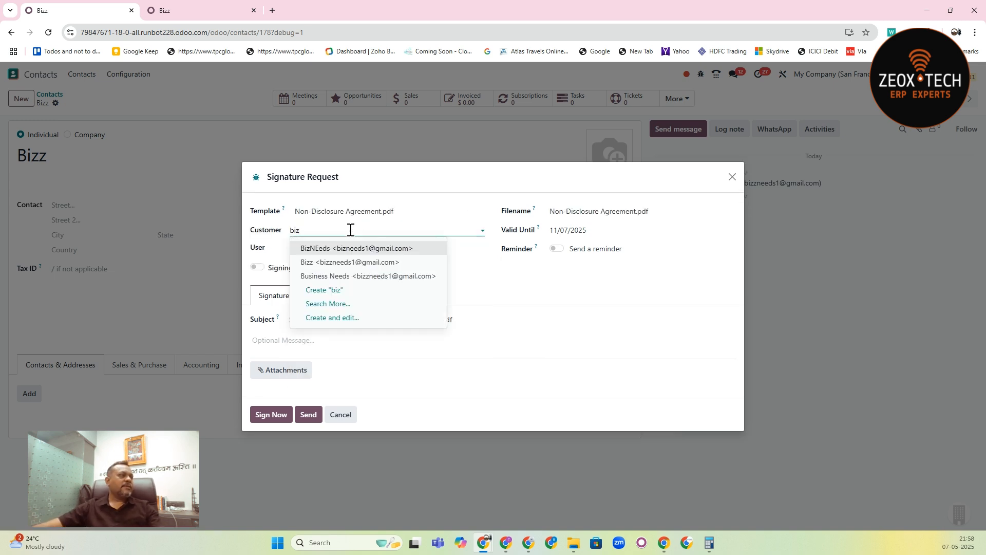
# - Change the request's template to Rental Agreement, set Bizz as the customer and send it
pyautogui.click(387, 210)
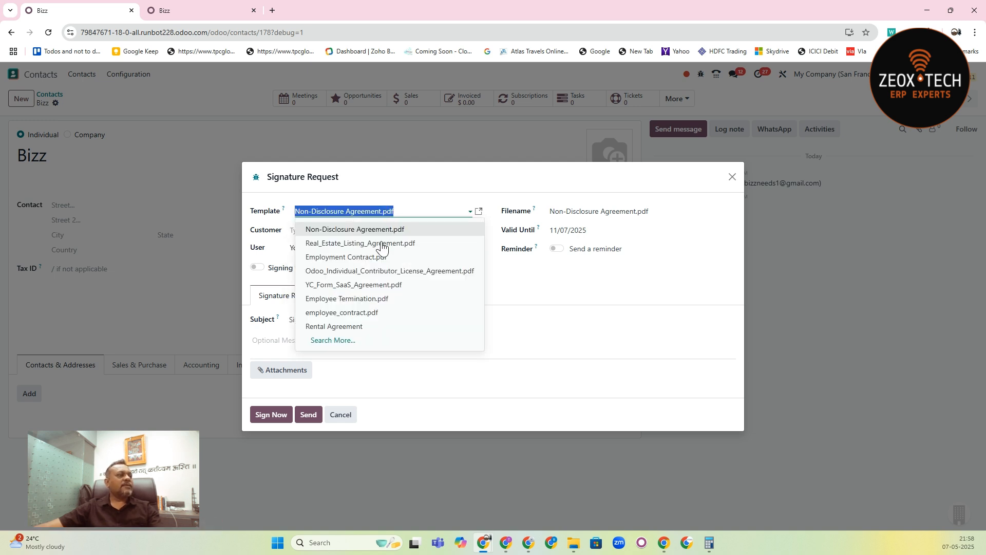
pyautogui.click(361, 327)
pyautogui.click(348, 240)
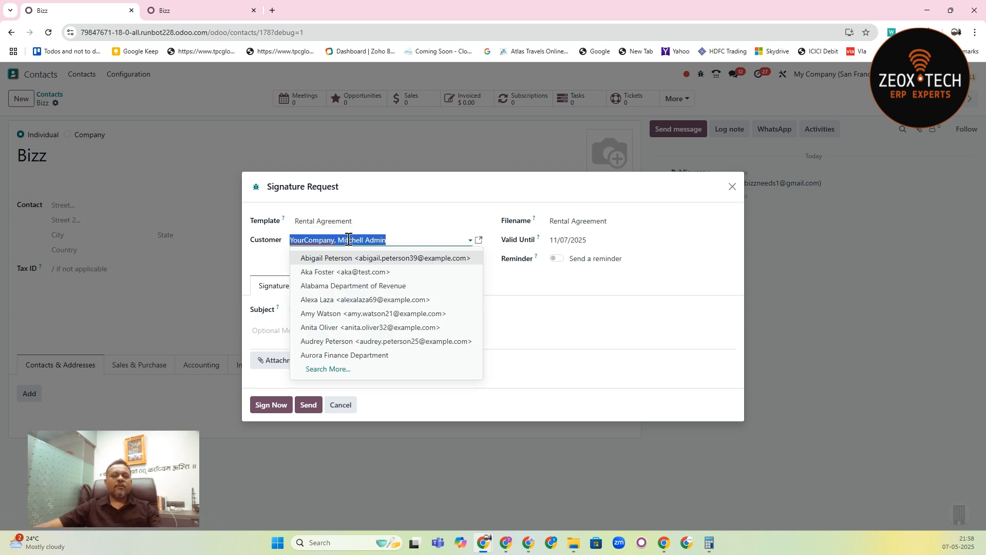
pyautogui.write('bizz')
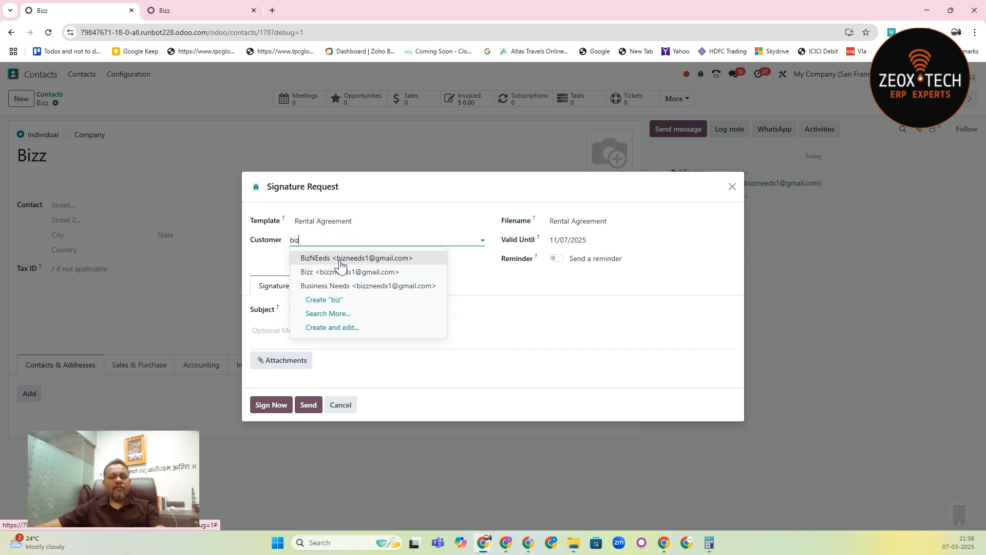
pyautogui.click(341, 272)
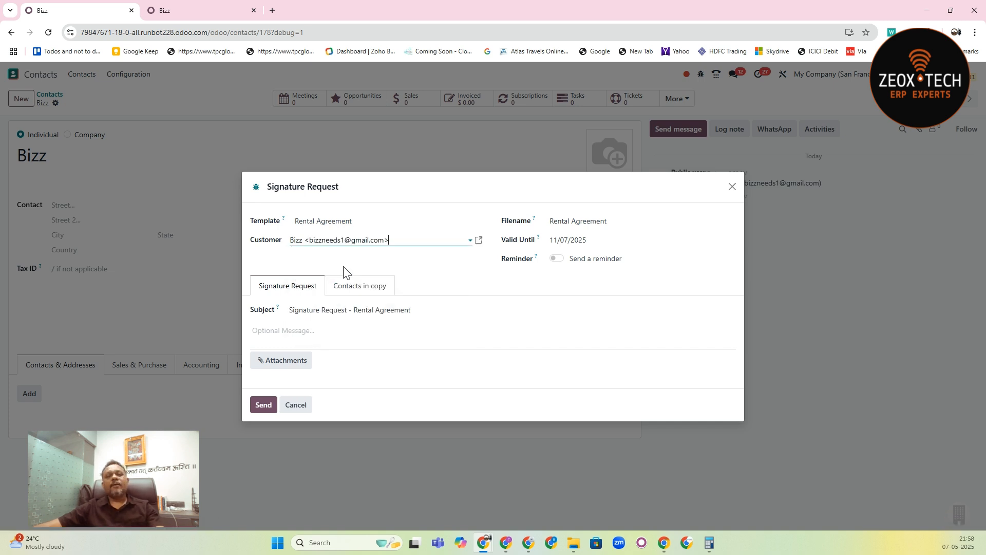
pyautogui.click(264, 405)
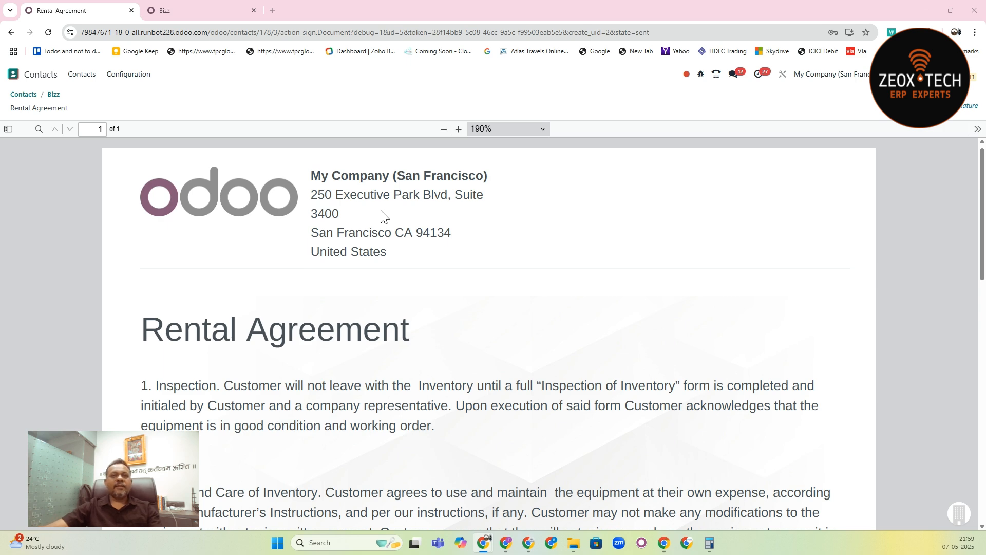
# - Switch to the customer's portal window, refresh the account page and open the Rental Agreement for signing, allowing location access while visiting the site
pyautogui.hotkey('alt', 'Tab')
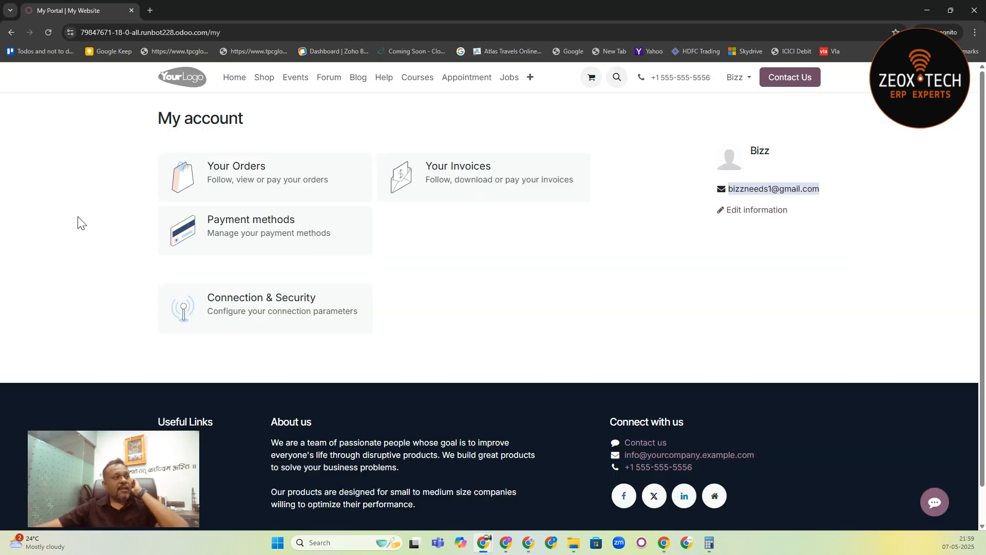
pyautogui.click(47, 32)
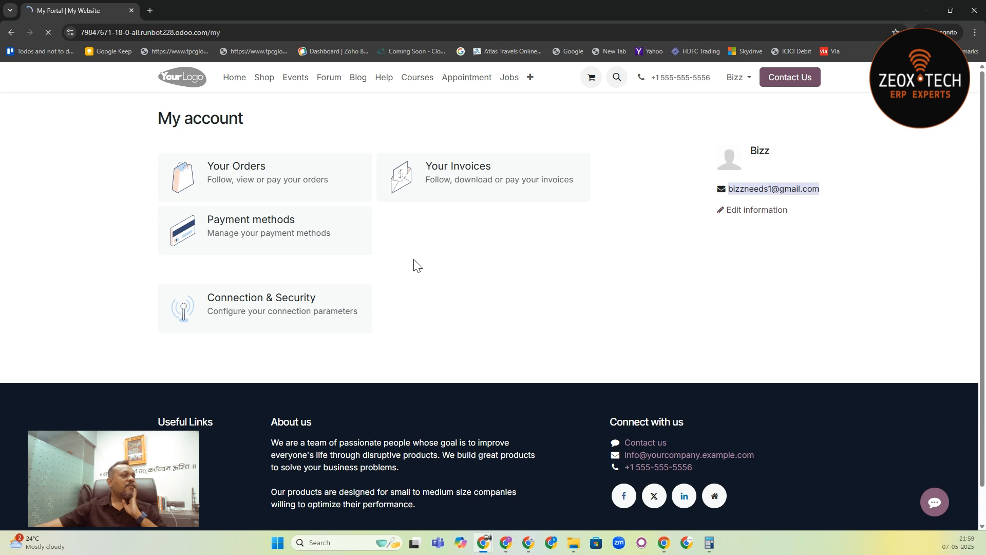
pyautogui.click(265, 165)
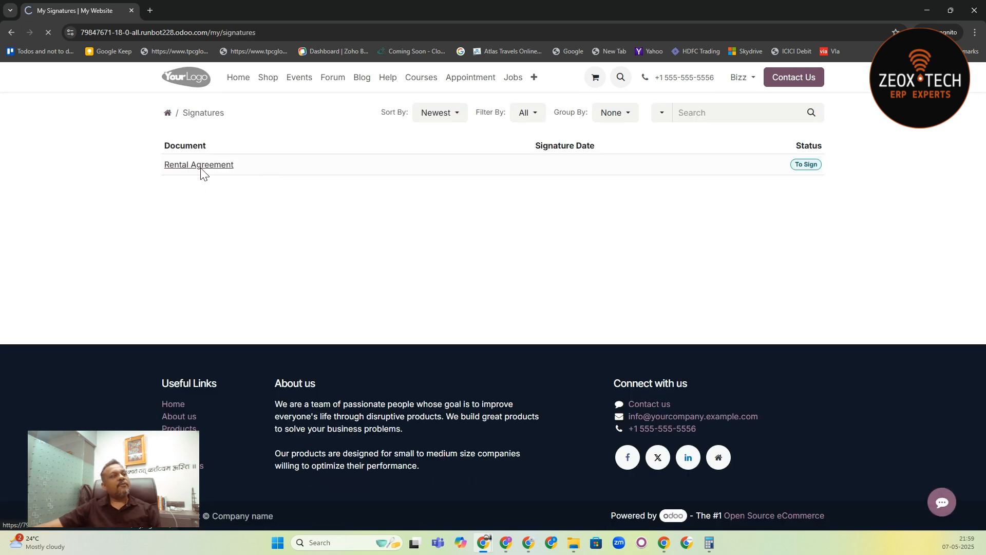
pyautogui.click(201, 165)
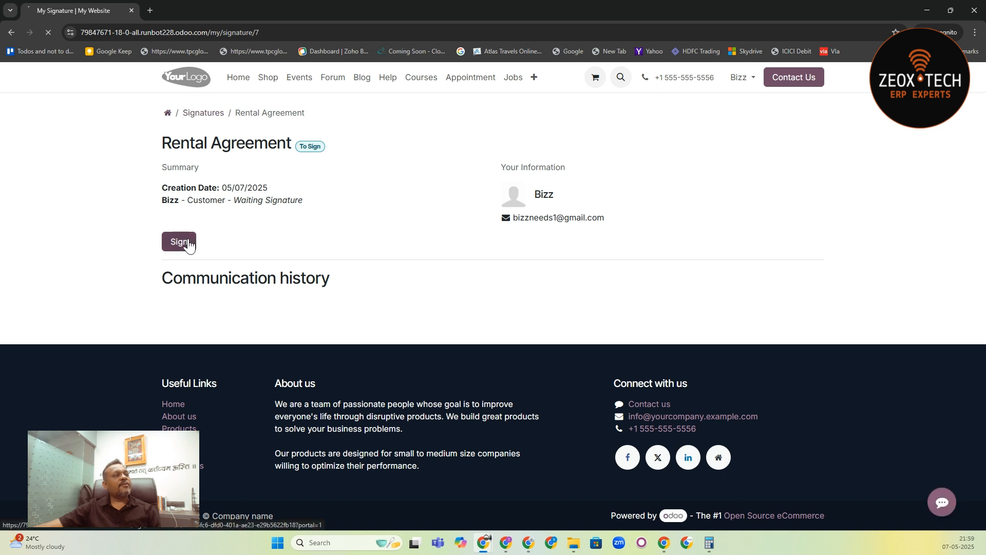
pyautogui.click(187, 245)
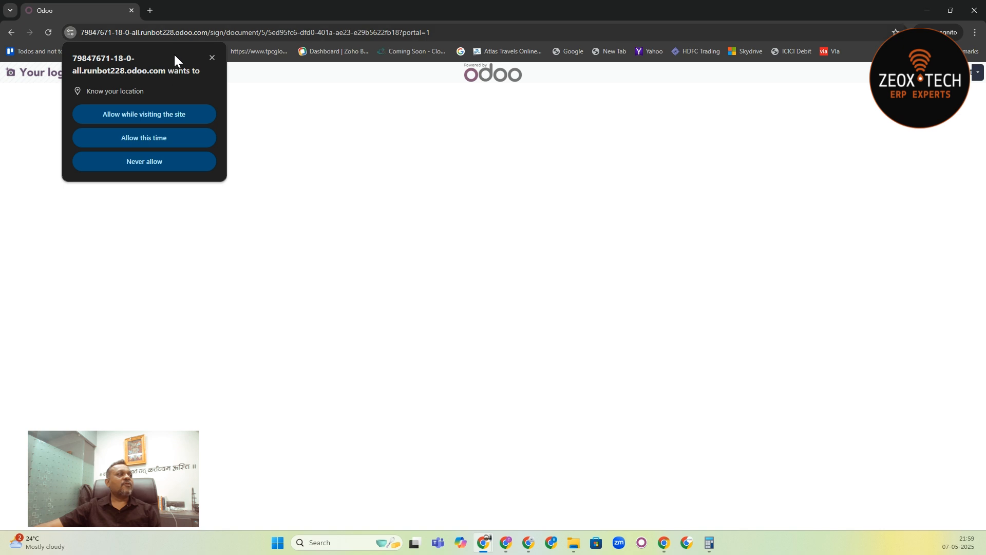
pyautogui.click(165, 121)
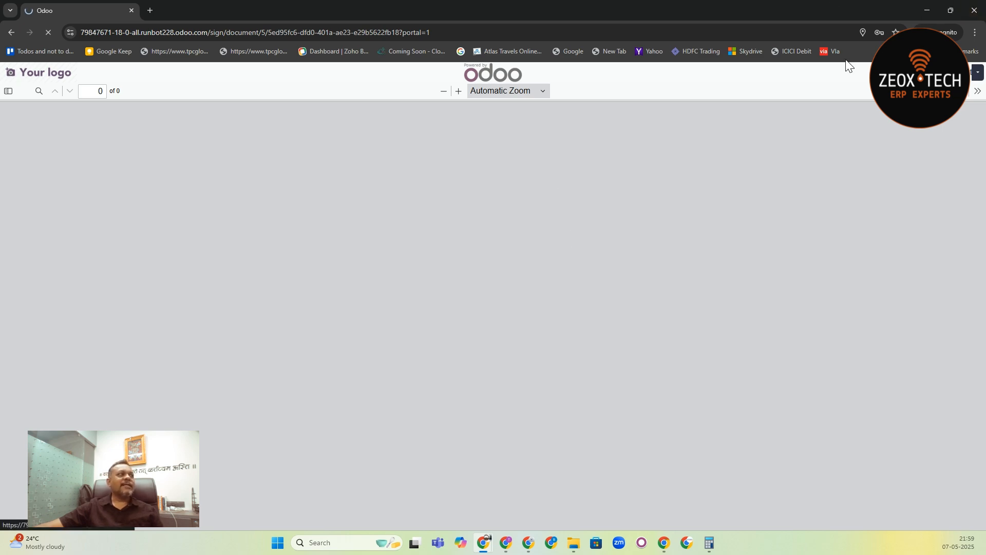
# - Put the portal window away and open the CRM pipeline in the other browser window's Bizz partner tab
pyautogui.click(951, 10)
pyautogui.click(481, 142)
pyautogui.click(184, 11)
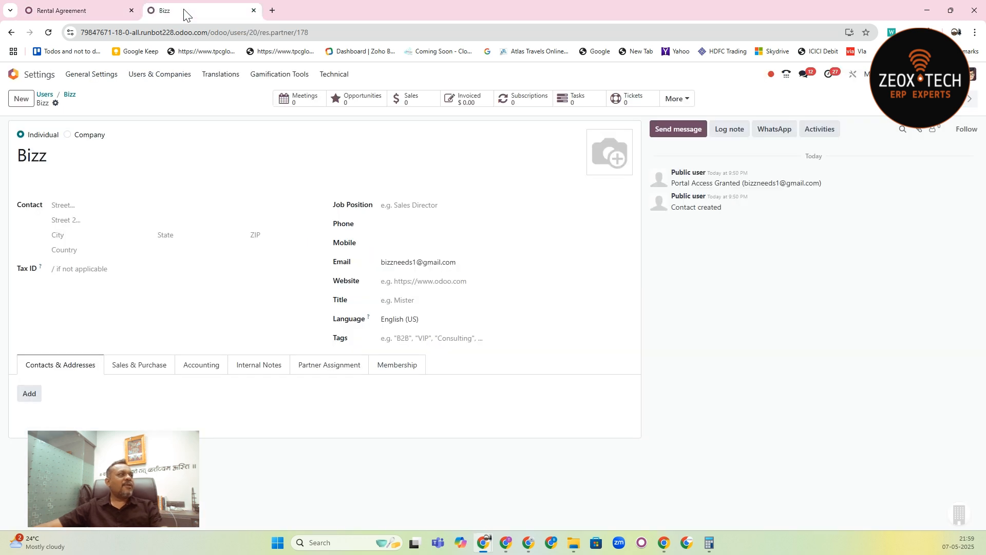
pyautogui.click(13, 82)
pyautogui.write('crm')
pyautogui.press('Return')
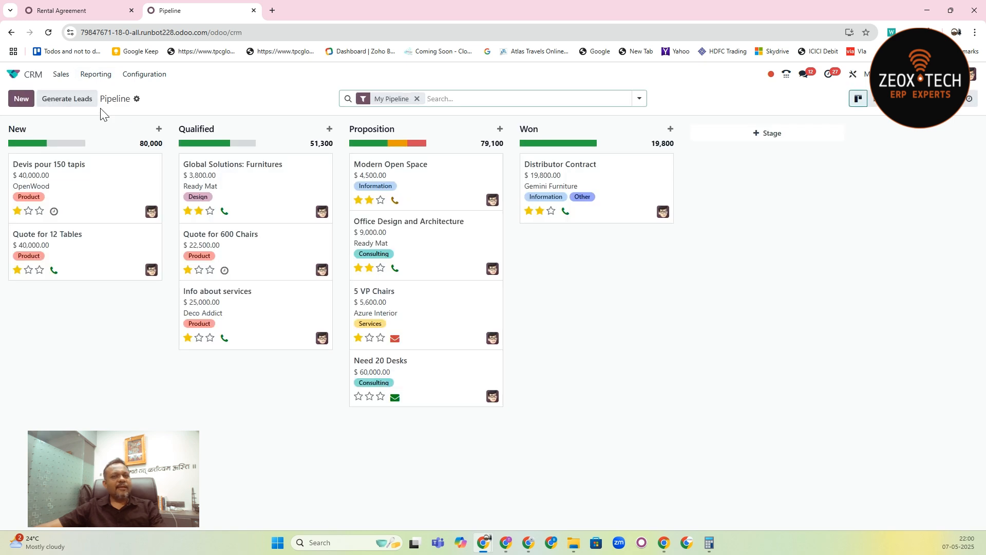
# - Add an opportunity for the contact Bizz to the New stage and open it
pyautogui.click(159, 130)
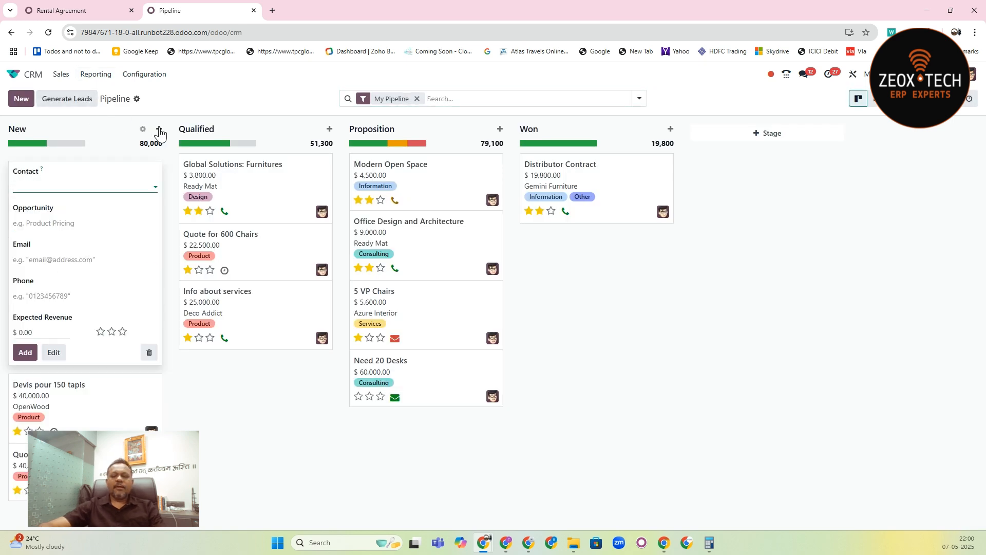
pyautogui.write('biz')
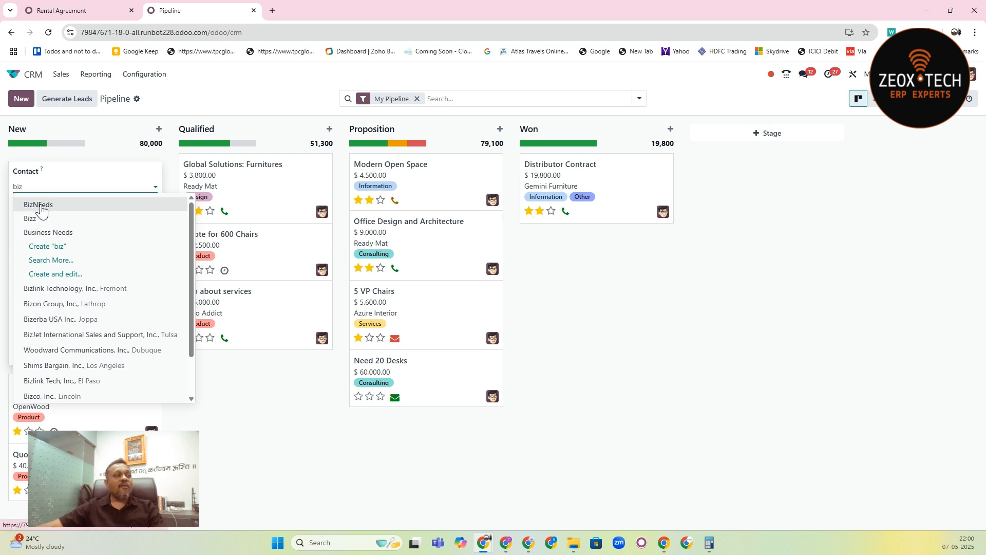
pyautogui.click(76, 221)
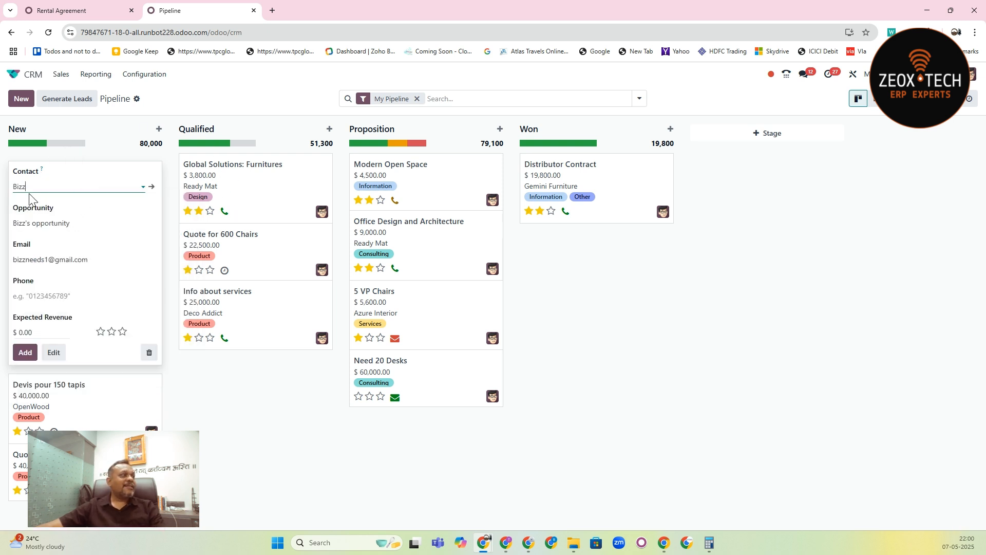
pyautogui.click(28, 354)
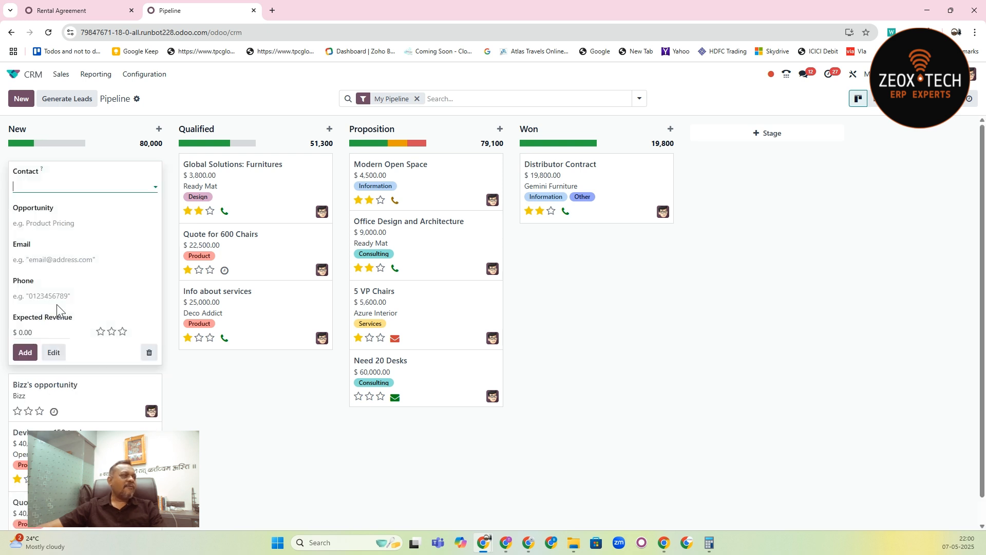
pyautogui.click(88, 398)
pyautogui.click(89, 163)
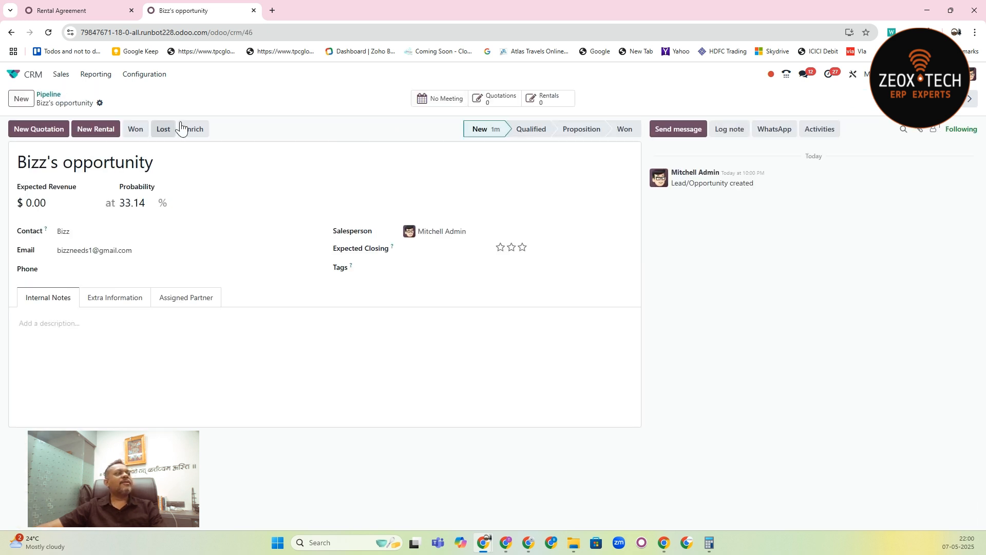
# - Start a signature request from Bizz's opportunity with the Non-Disclosure Agreement.pdf template and Bizz as the customer
pyautogui.click(100, 103)
pyautogui.click(133, 178)
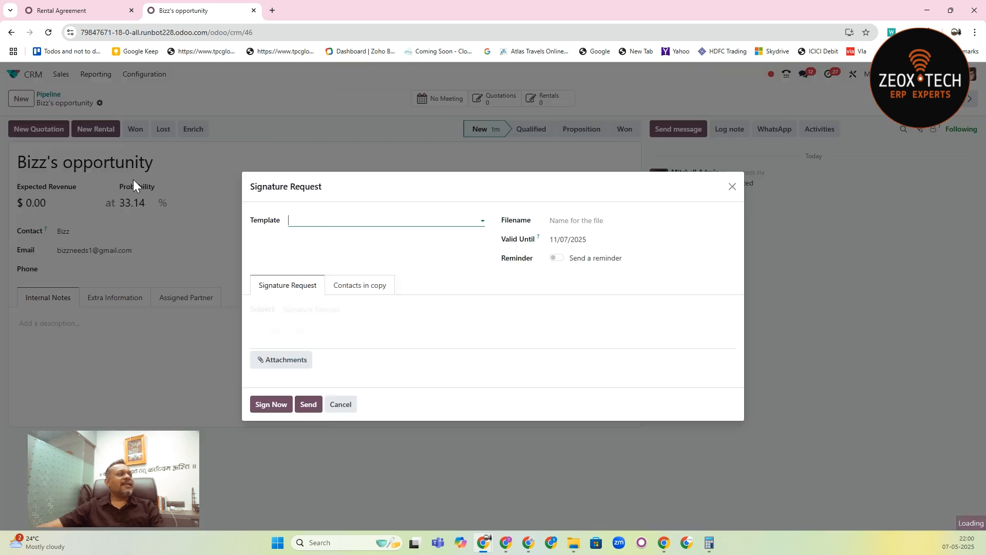
pyautogui.click(342, 219)
pyautogui.click(344, 241)
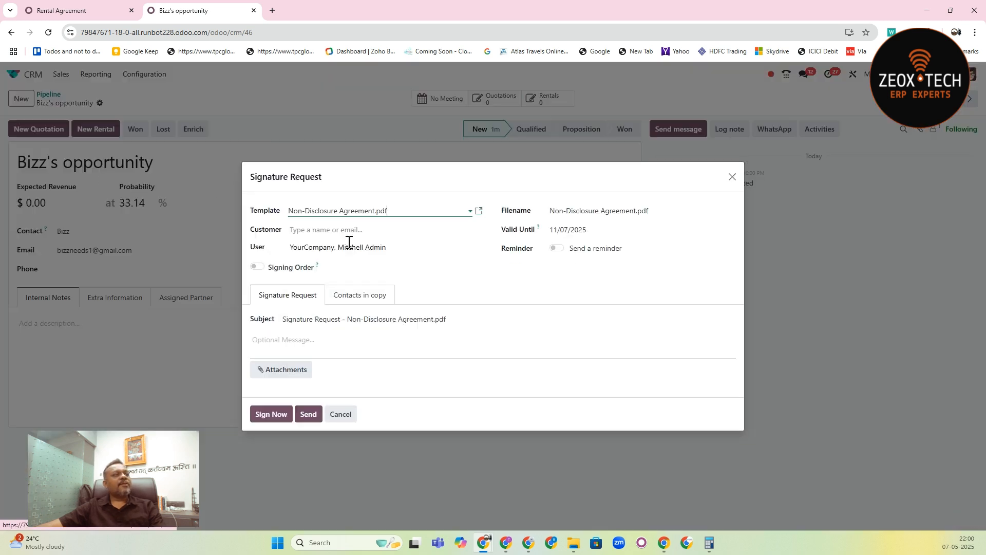
pyautogui.click(308, 226)
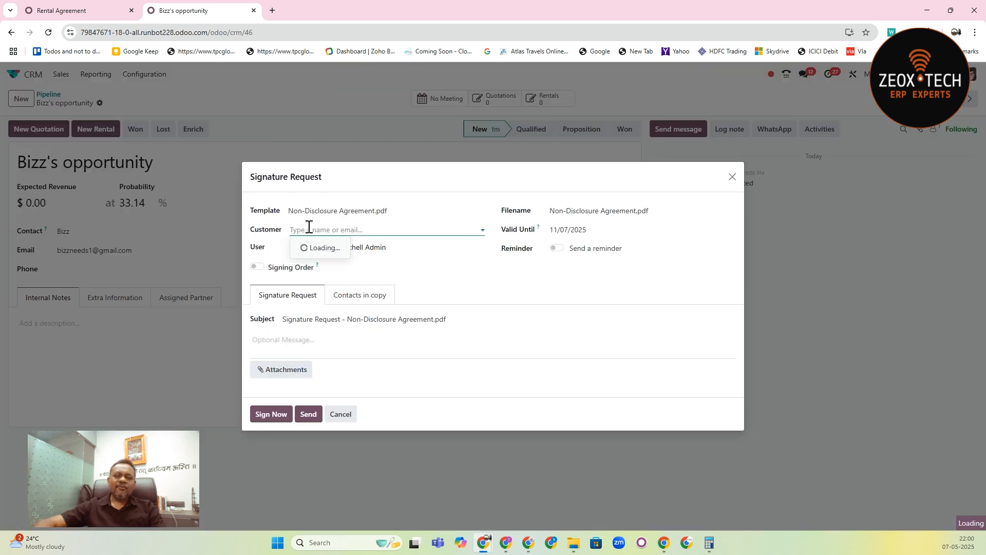
pyautogui.write('biz')
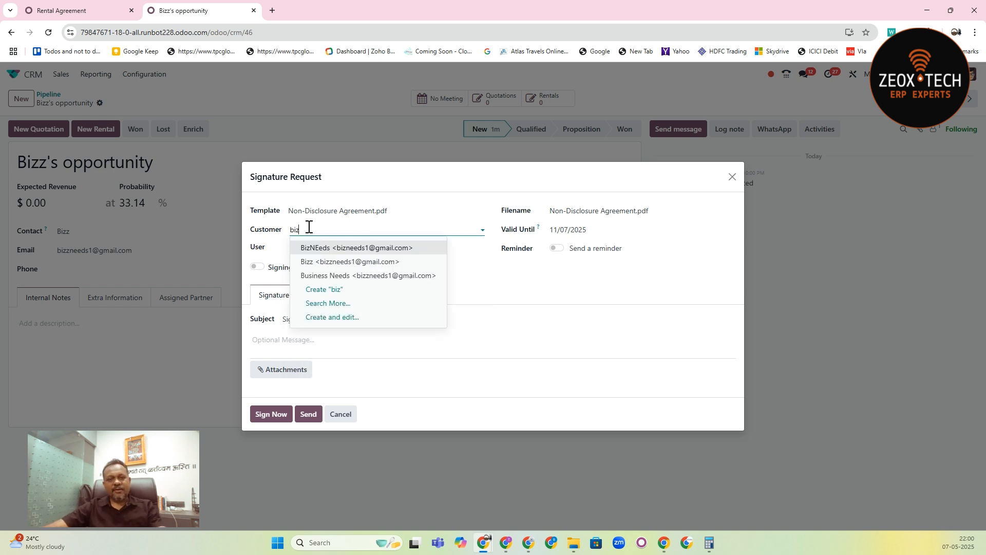
pyautogui.press('Down')
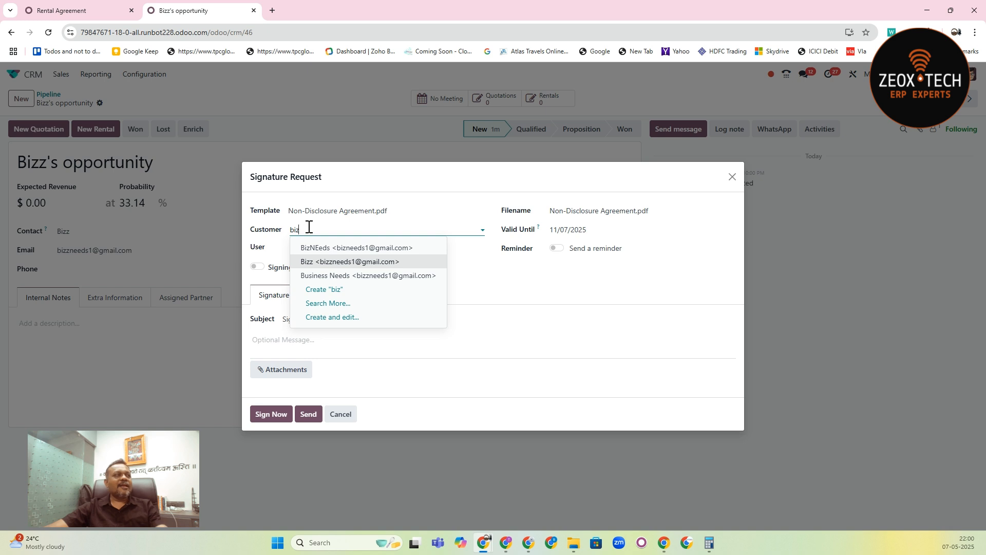
pyautogui.press('Return')
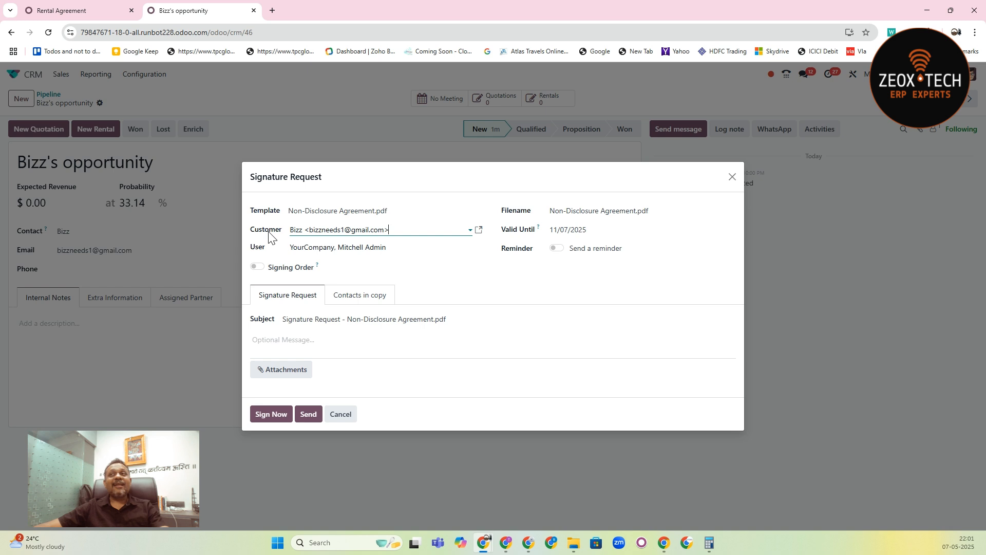
# - Enable the signing order with the user as 1 and the customer as 2, and start signing the agreement now
pyautogui.click(256, 266)
pyautogui.click(256, 247)
pyautogui.write('1')
pyautogui.click(256, 230)
pyautogui.write('2')
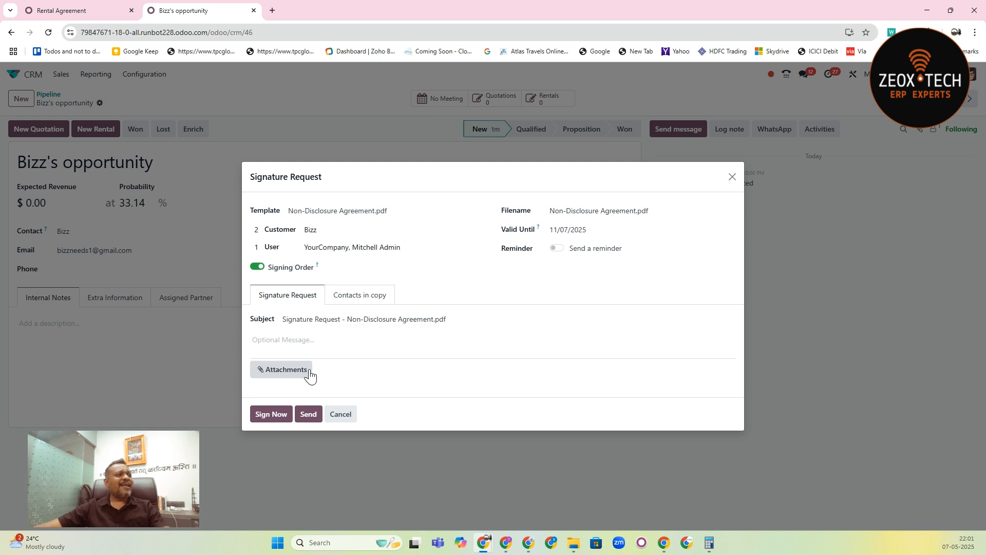
pyautogui.click(280, 417)
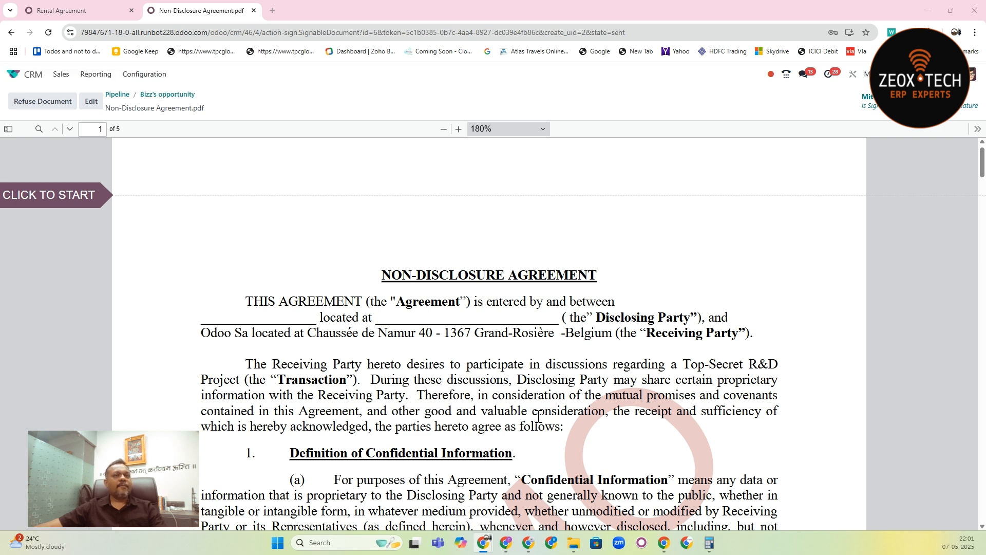
# - Return to the customer's portal window, maximize it and open the Signatures list from the account page
pyautogui.hotkey('alt', 'Tab')
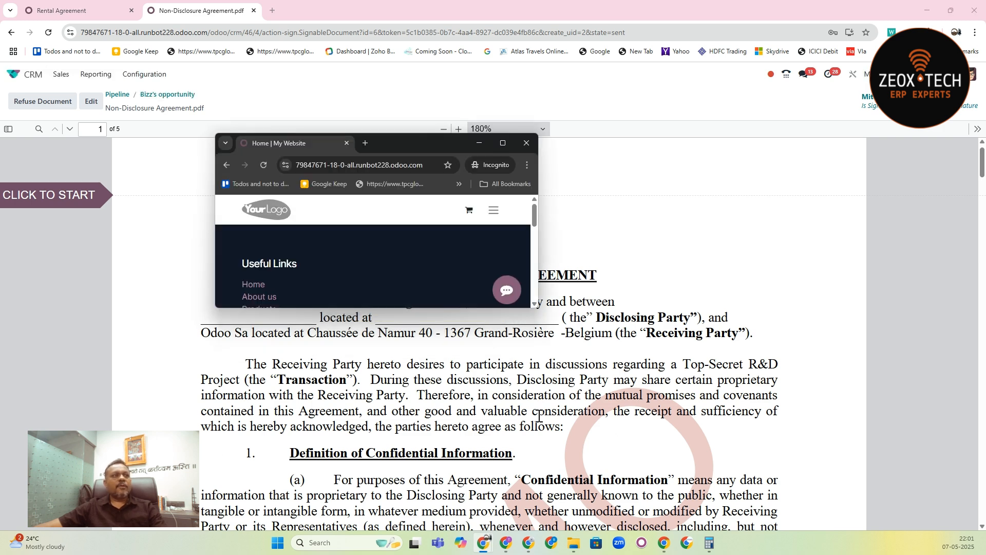
pyautogui.click(502, 144)
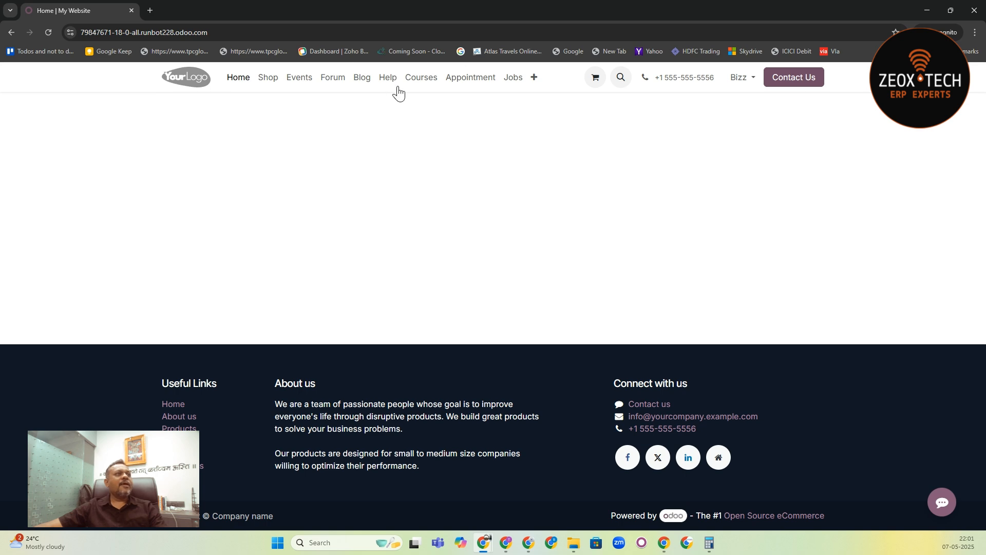
pyautogui.click(743, 84)
pyautogui.click(733, 104)
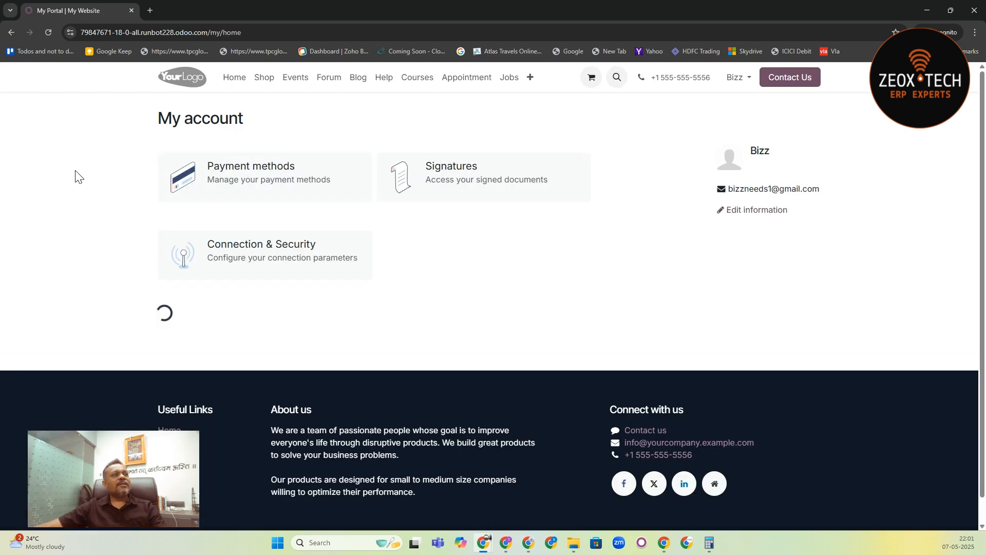
pyautogui.click(275, 169)
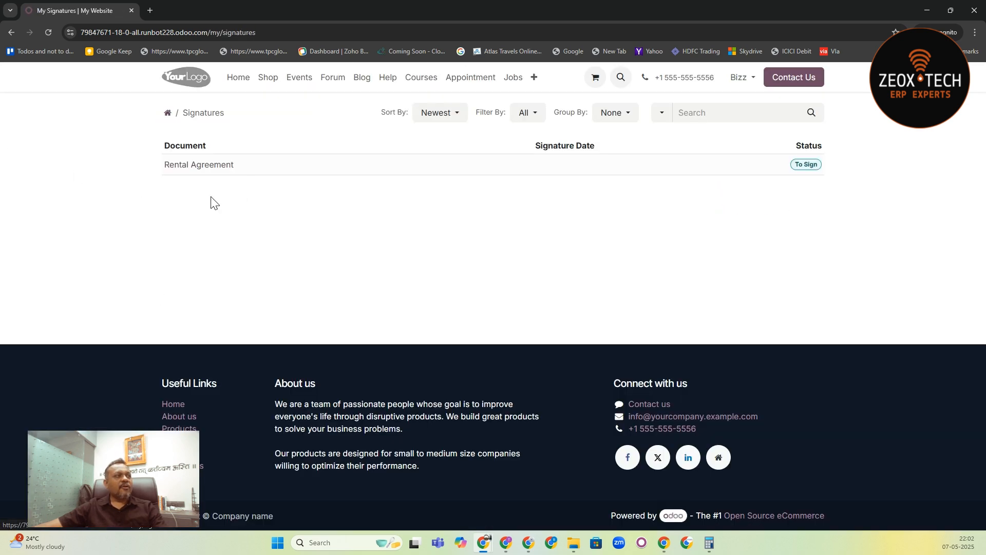
# - Check the customer's documents to sign from the account page, view the Rental Agreement's details, and go back to the account page
pyautogui.click(167, 112)
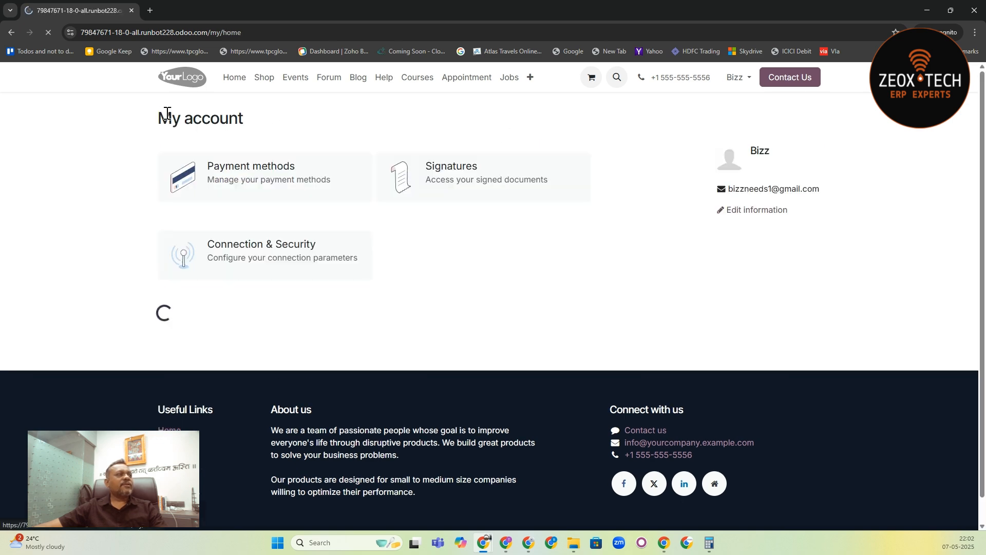
pyautogui.click(255, 163)
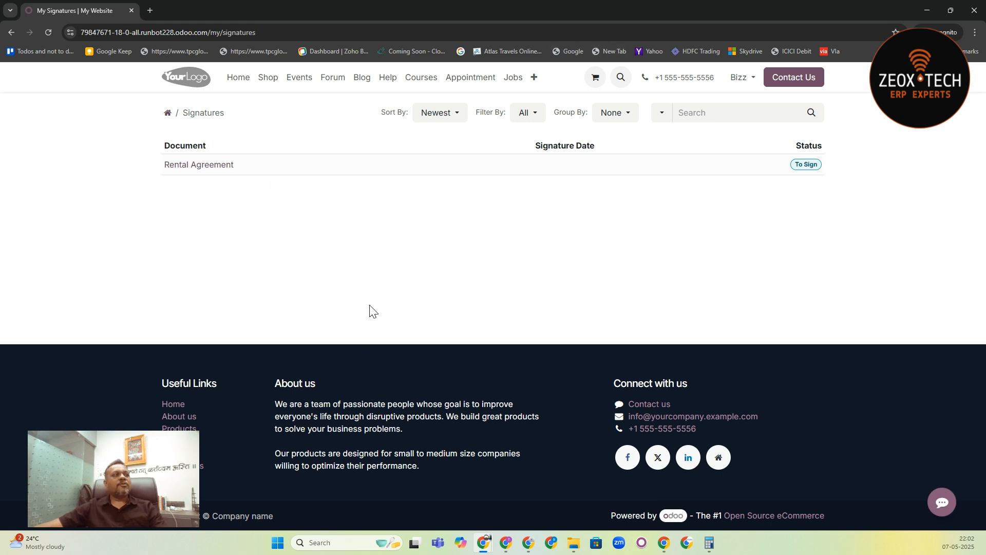
pyautogui.click(217, 165)
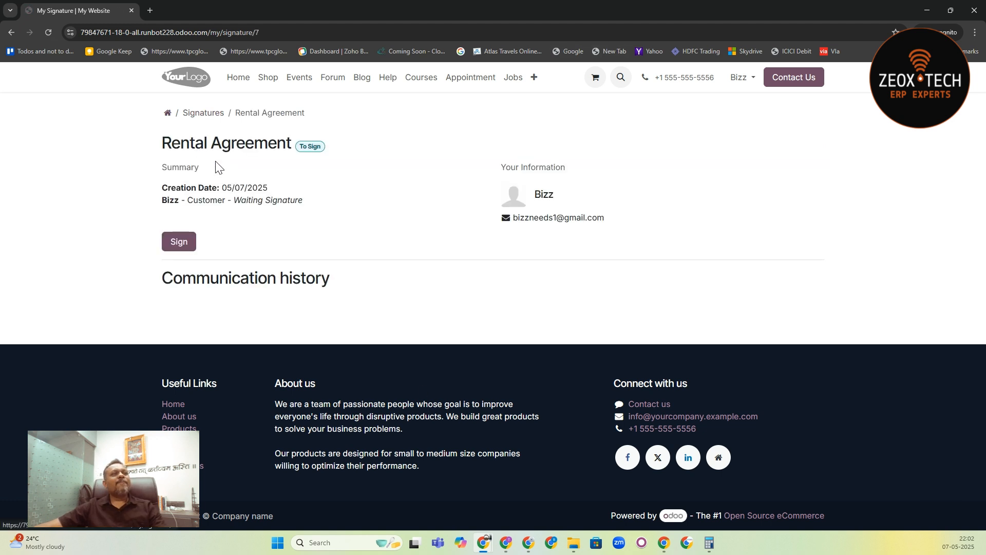
pyautogui.click(206, 112)
pyautogui.click(166, 113)
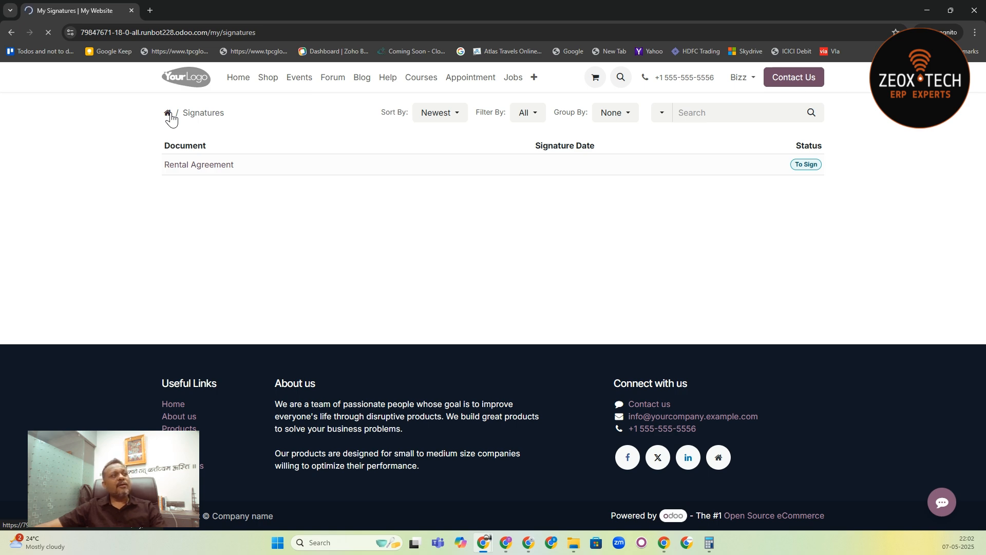
# - Switch back to the internal user's window, sign the Non-Disclosure Agreement, validate and send it, and return to the opportunity
pyautogui.hotkey('alt', 'Tab')
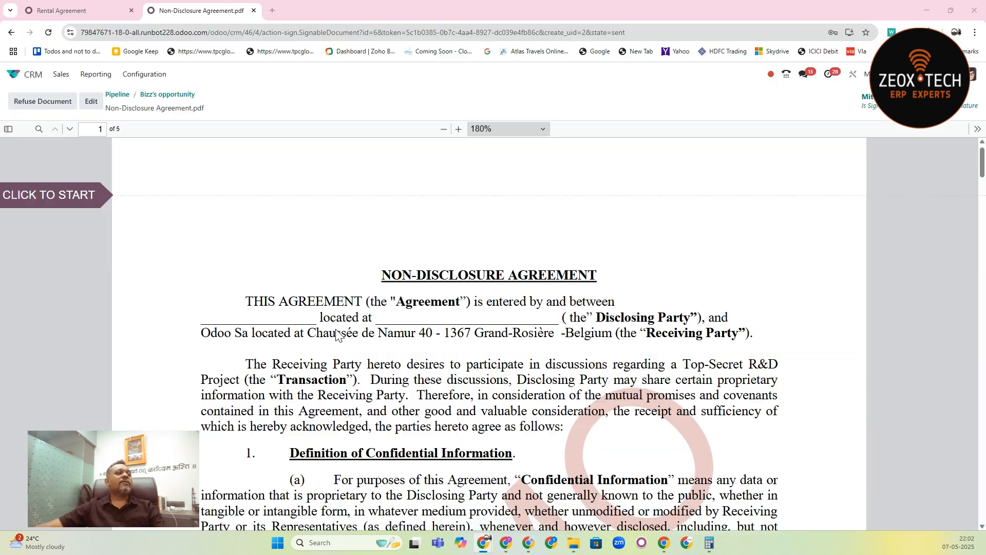
pyautogui.click(71, 193)
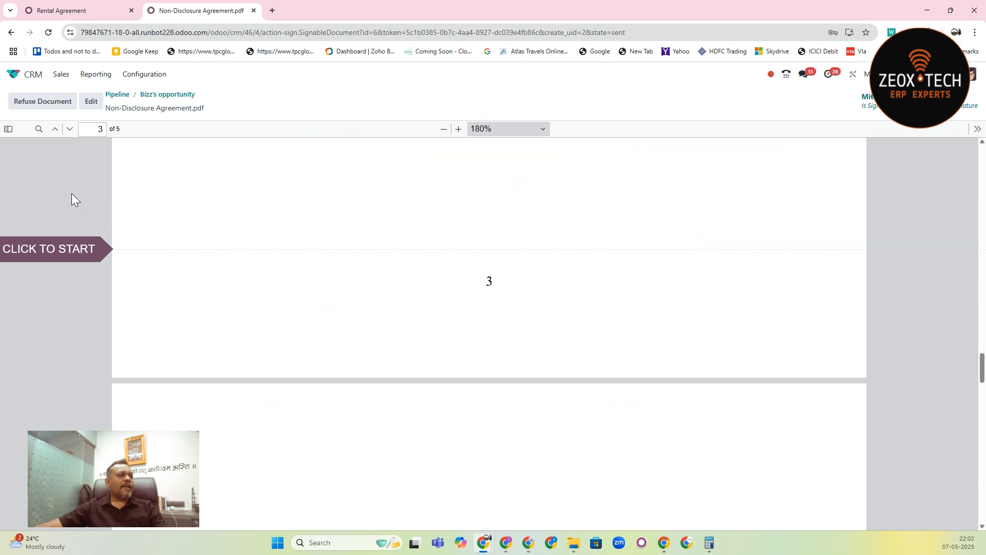
pyautogui.click(598, 331)
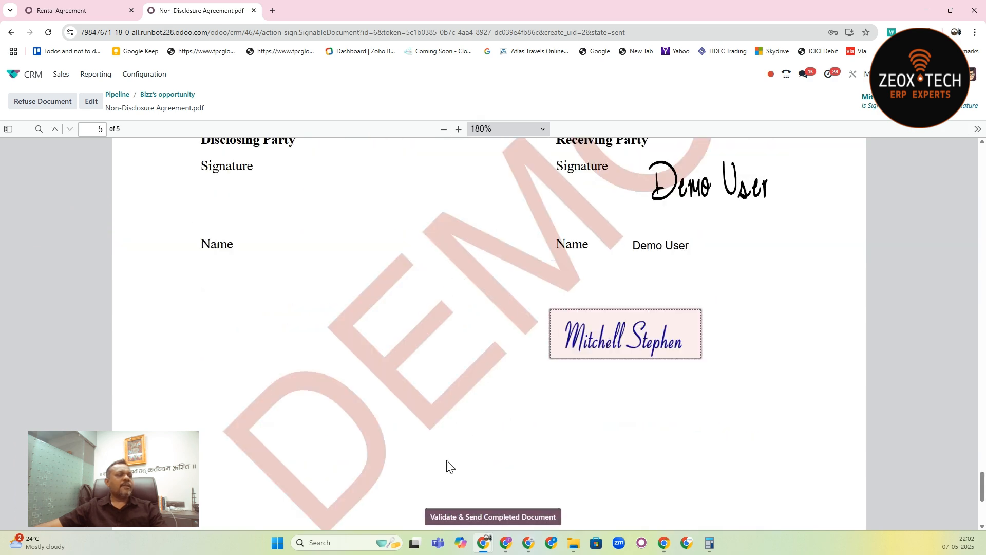
pyautogui.click(493, 516)
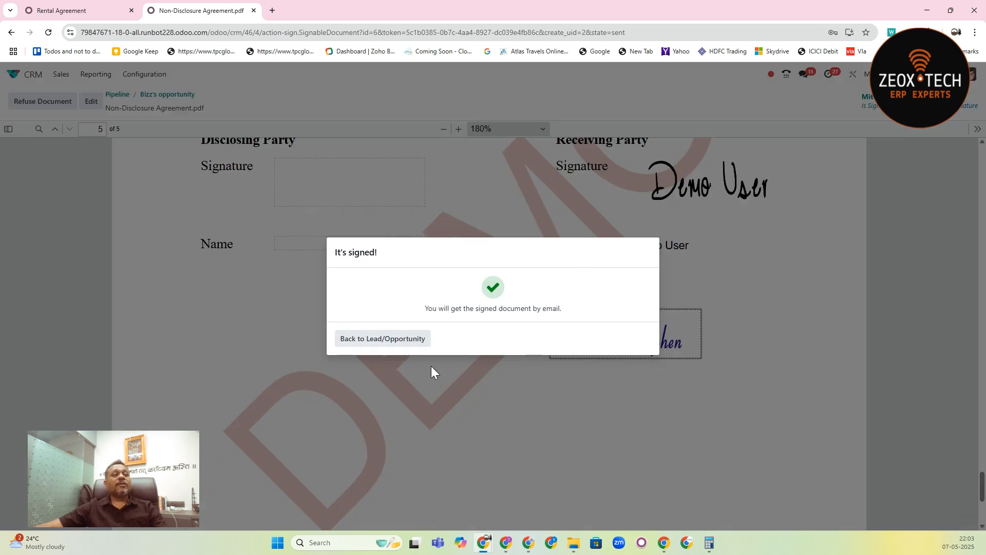
pyautogui.click(396, 341)
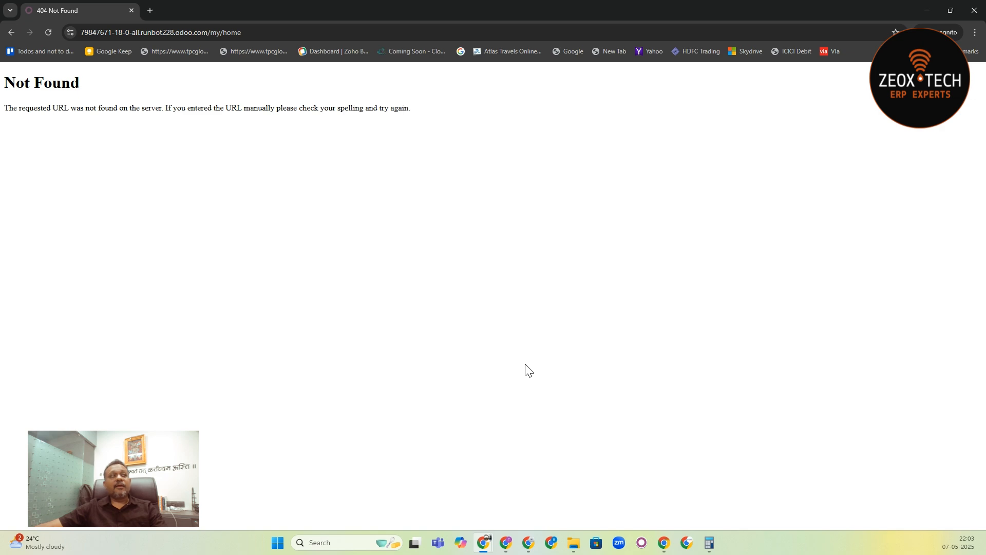
# - In the customer's portal window, reload the account page and open the pending Non-Disclosure Agreement.pdf for signing
pyautogui.press('alt')
pyautogui.hotkey('alt', 'Tab')
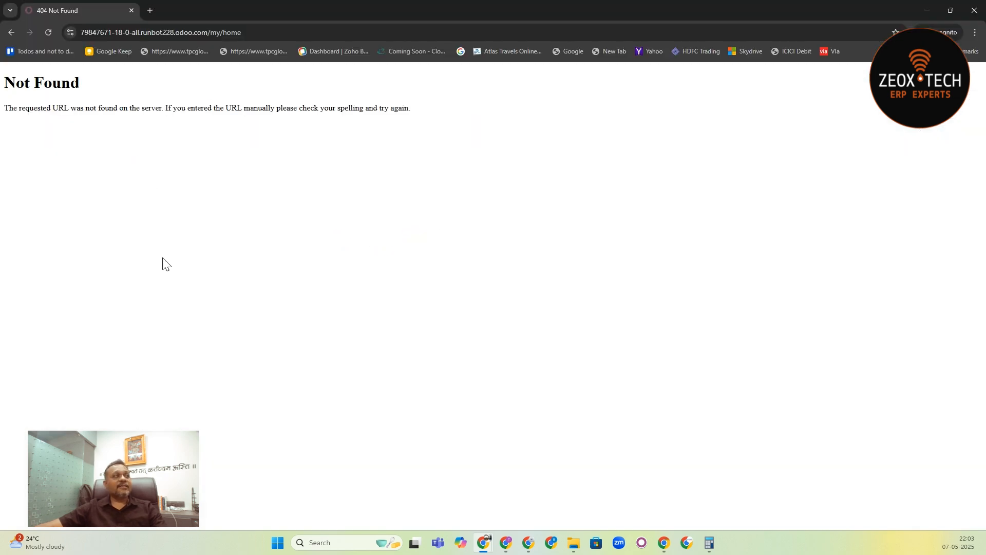
pyautogui.click(47, 32)
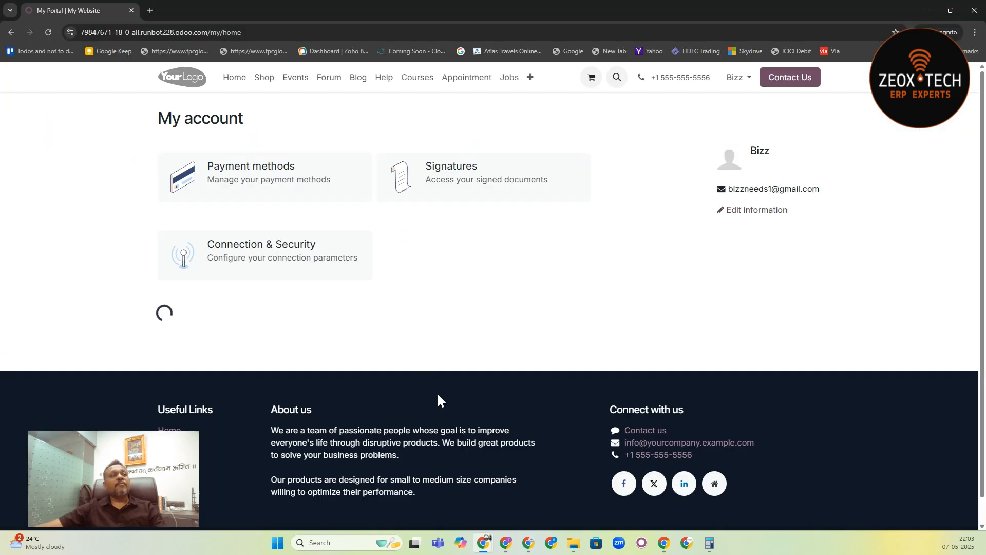
pyautogui.click(231, 176)
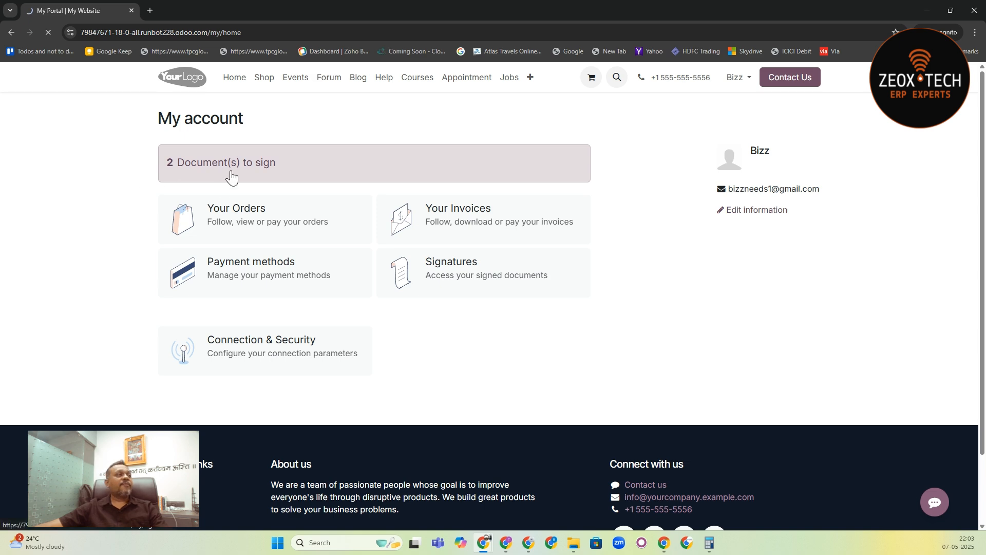
pyautogui.click(223, 171)
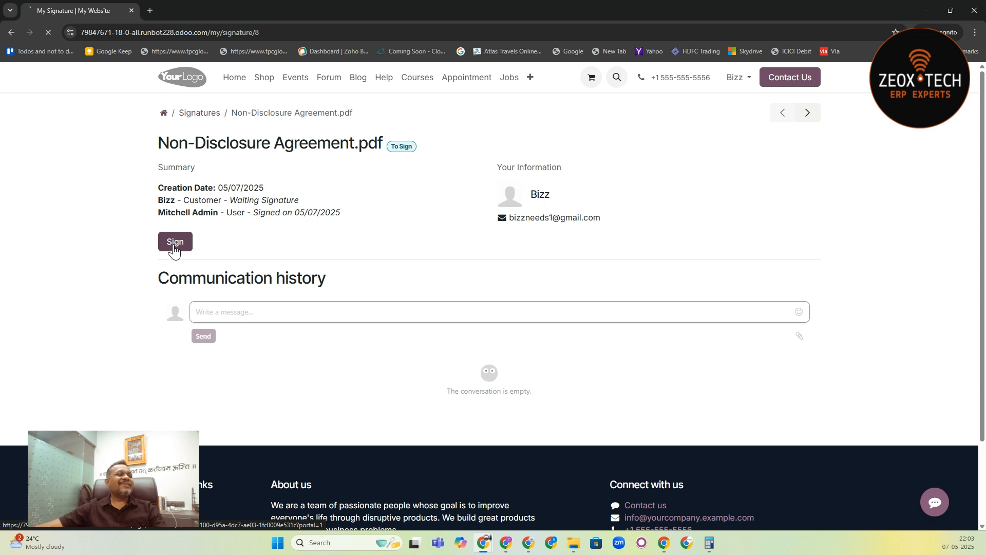
pyautogui.click(174, 243)
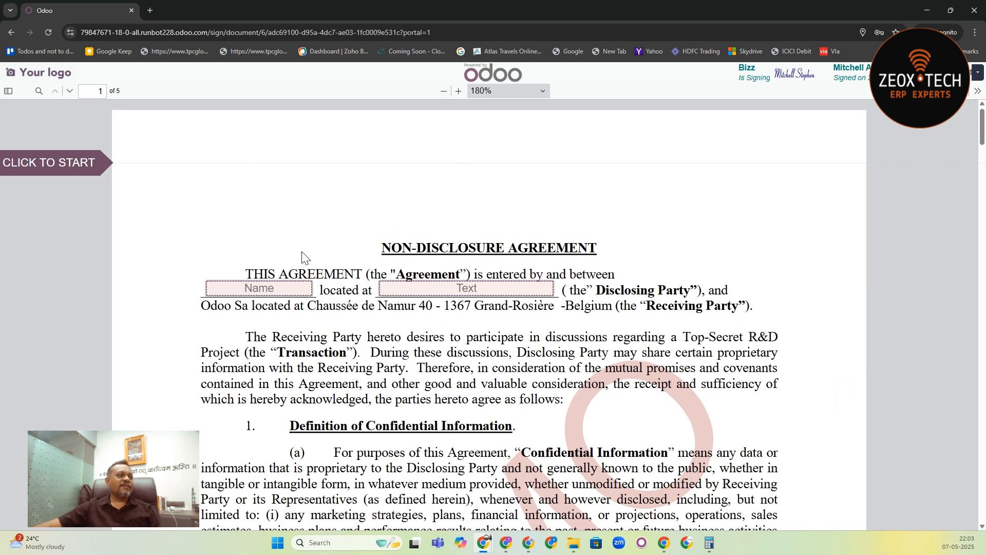
# - Fill in the disclosing party's name on the agreement's first page and enter "fsdfsdf" as its location
pyautogui.click(266, 292)
pyautogui.click(497, 292)
pyautogui.write('fsdfsdf')
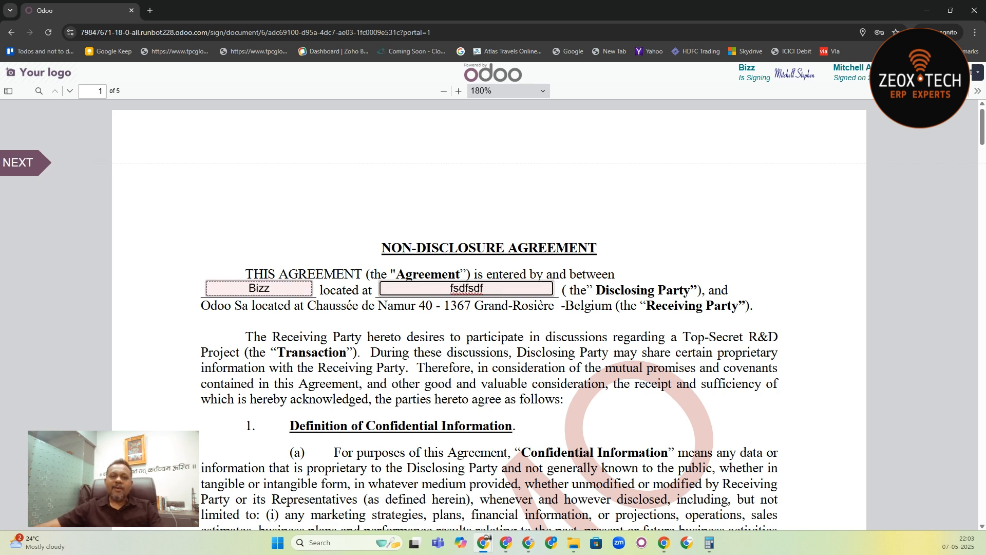